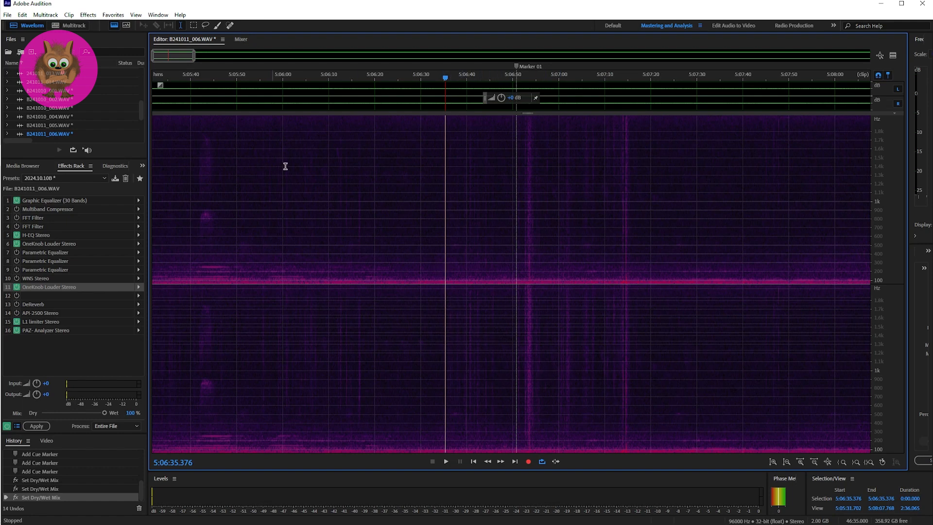
# Play back the recording from 5:06:35.376 through the passage around Marker 01, and stop playback.
pyautogui.press('space')
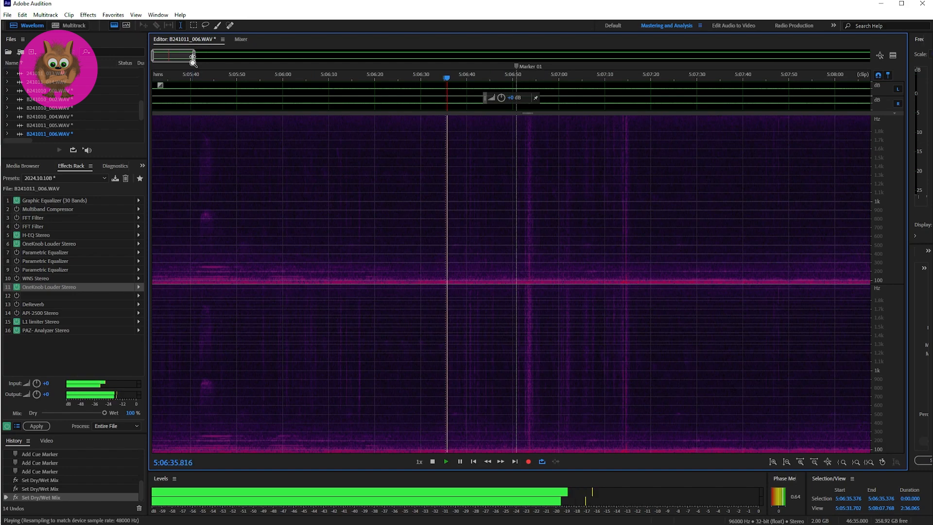
pyautogui.moveTo(193, 57); pyautogui.dragTo(174, 55)
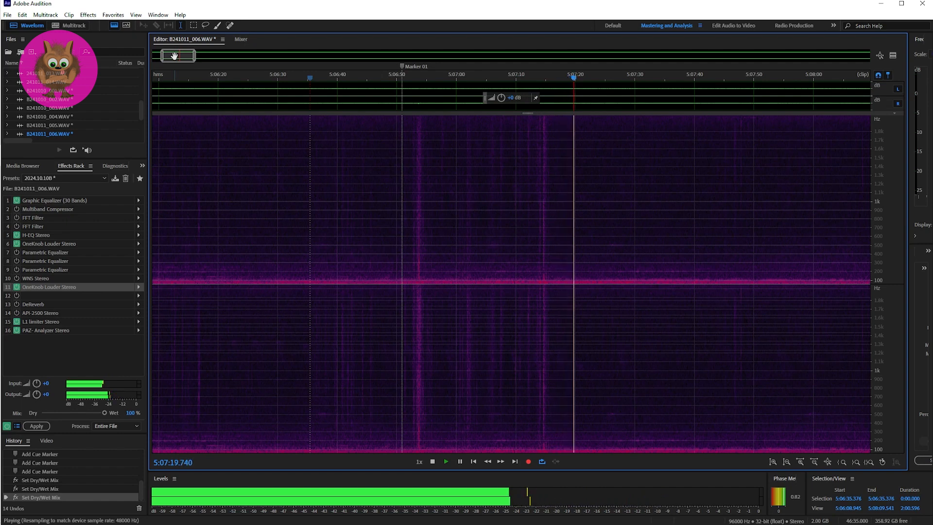
pyautogui.press('space')
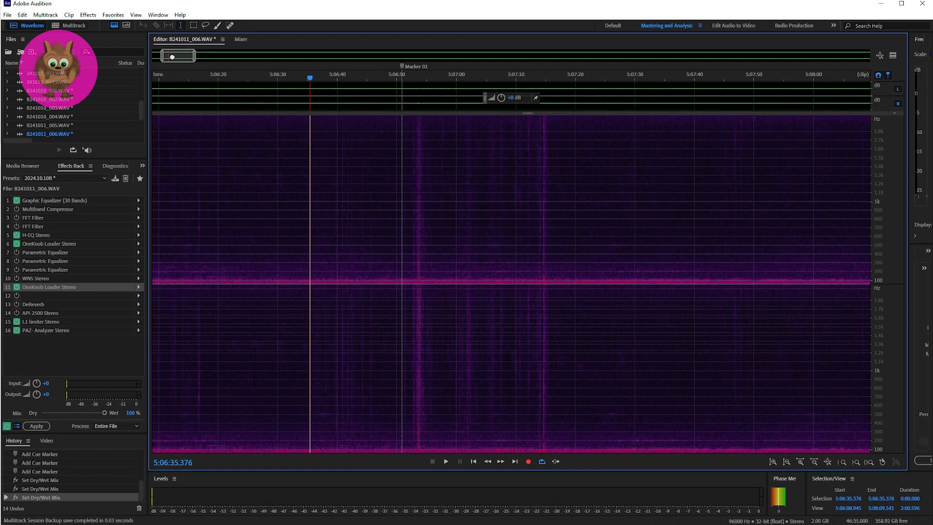
# Place the playhead at Marker 02 and play back a few seconds of the recording from there.
pyautogui.moveTo(174, 58); pyautogui.dragTo(291, 59)
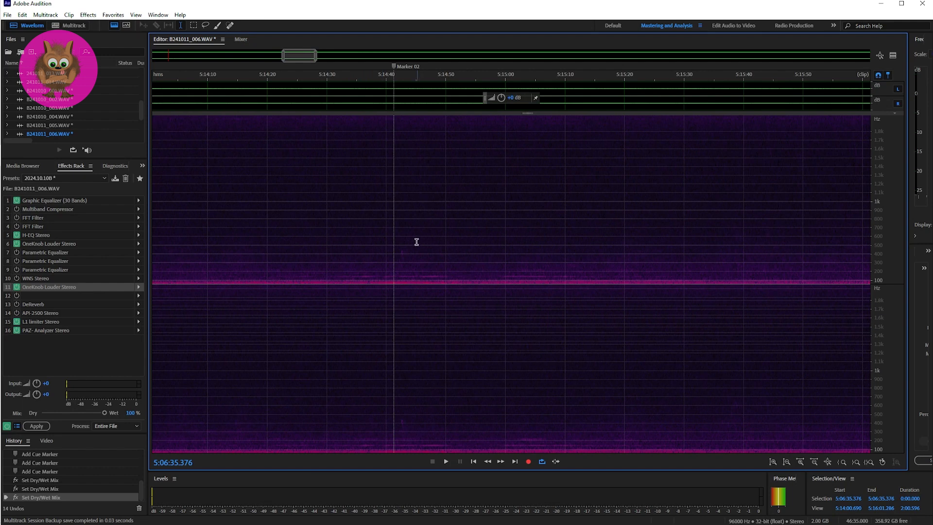
pyautogui.click(392, 234)
pyautogui.press('space')
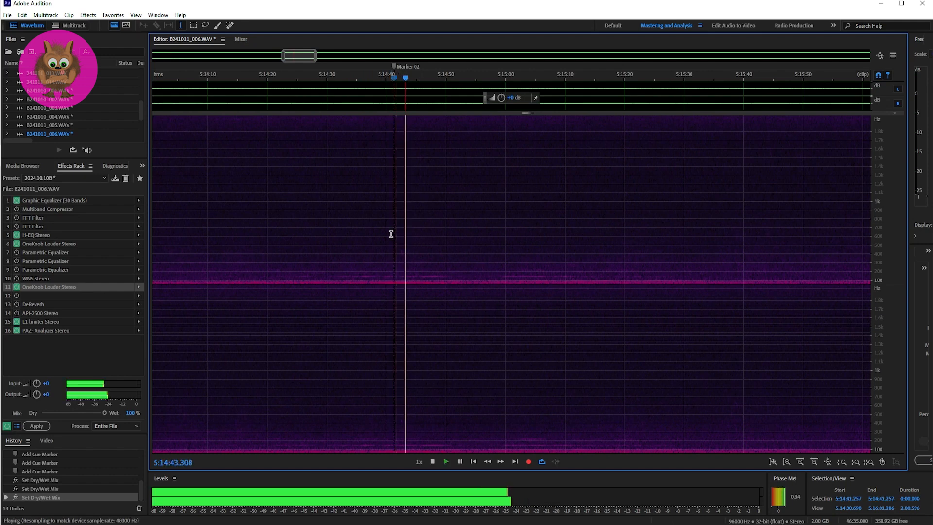
pyautogui.press('space')
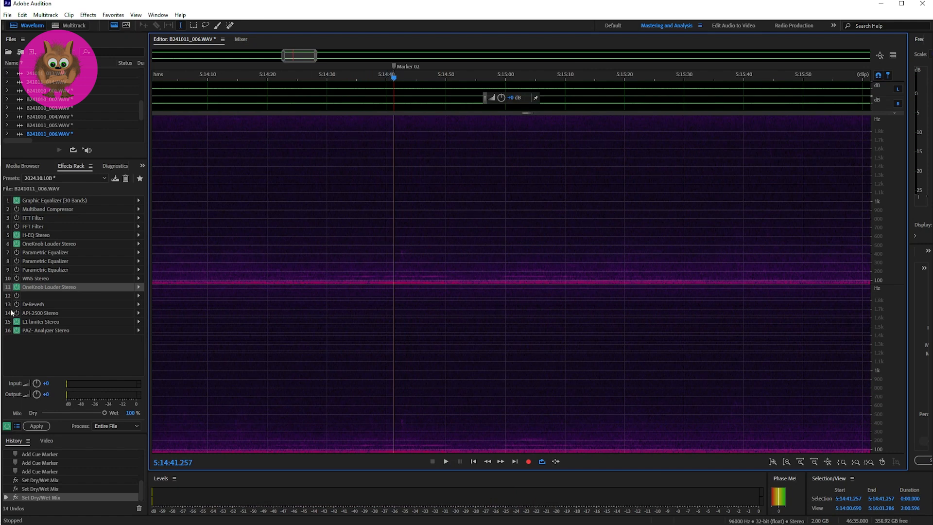
# Lower the 2k band of the Graphic Equalizer (30 Bands) rack effect to -24.5 and audition the audio from Marker 02.
pyautogui.click(139, 201)
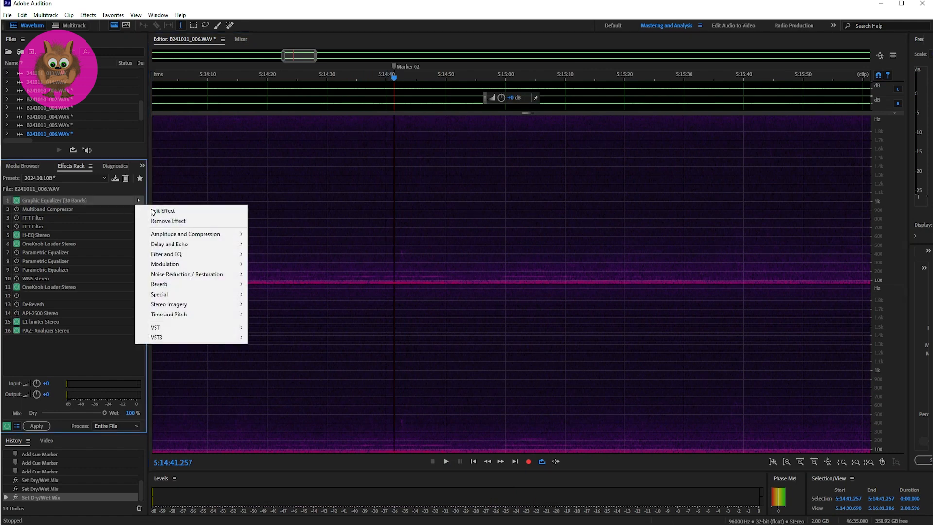
pyautogui.click(155, 214)
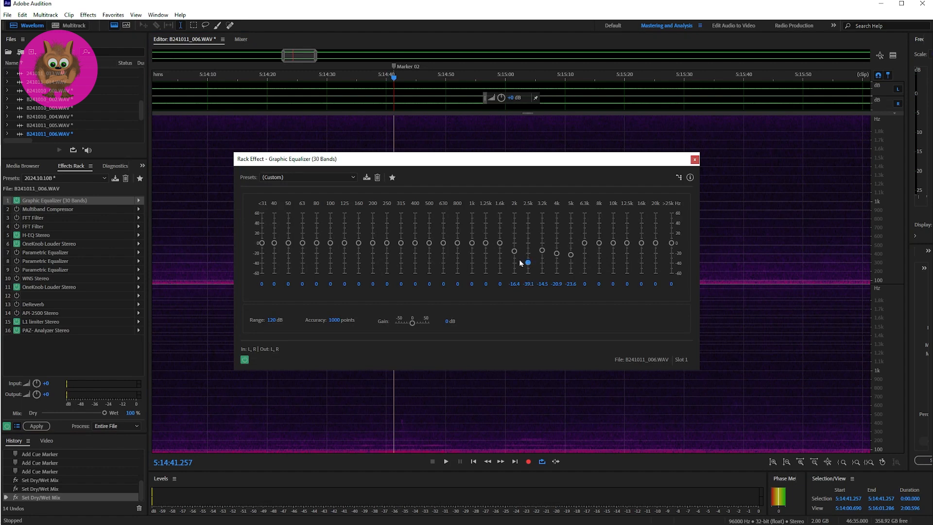
pyautogui.press('space')
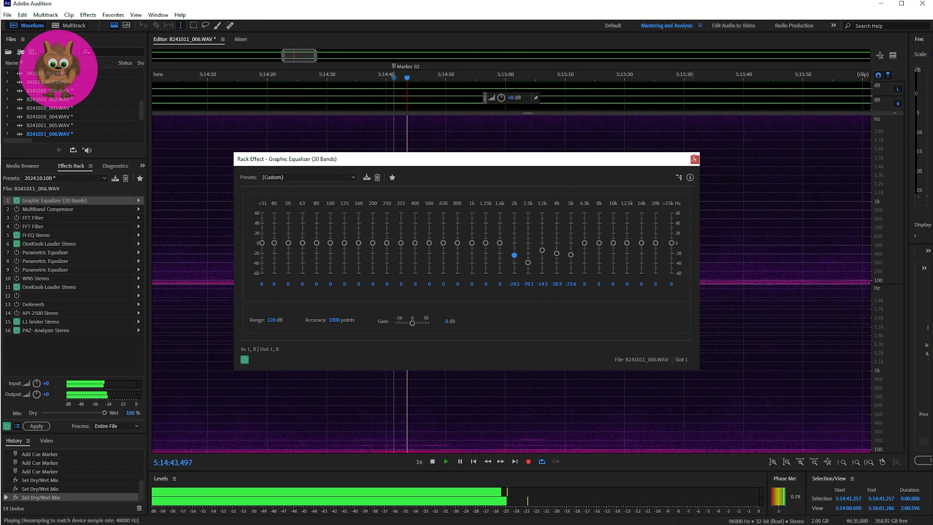
pyautogui.click(695, 159)
pyautogui.press('space')
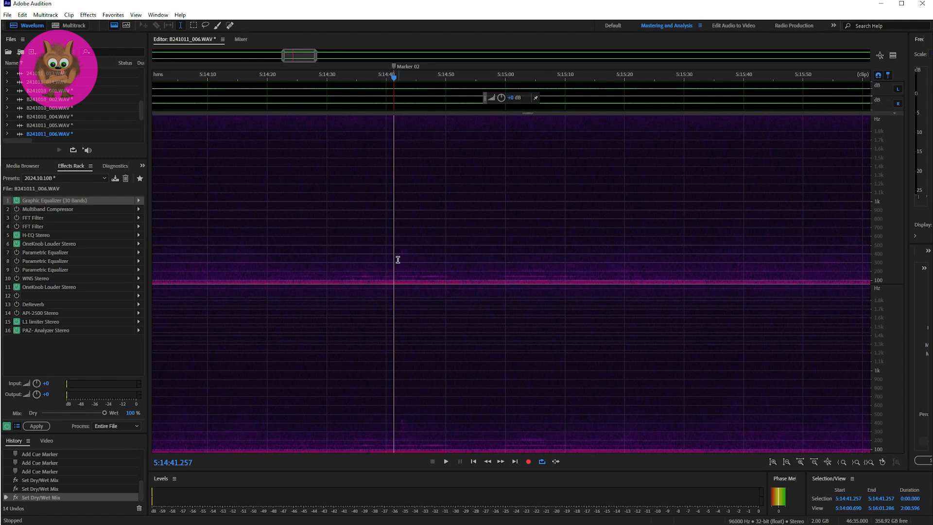
# Play the passage around Marker 02 twice, starting a few seconds before it at 5:14:37.267.
pyautogui.click(370, 250)
pyautogui.press('space')
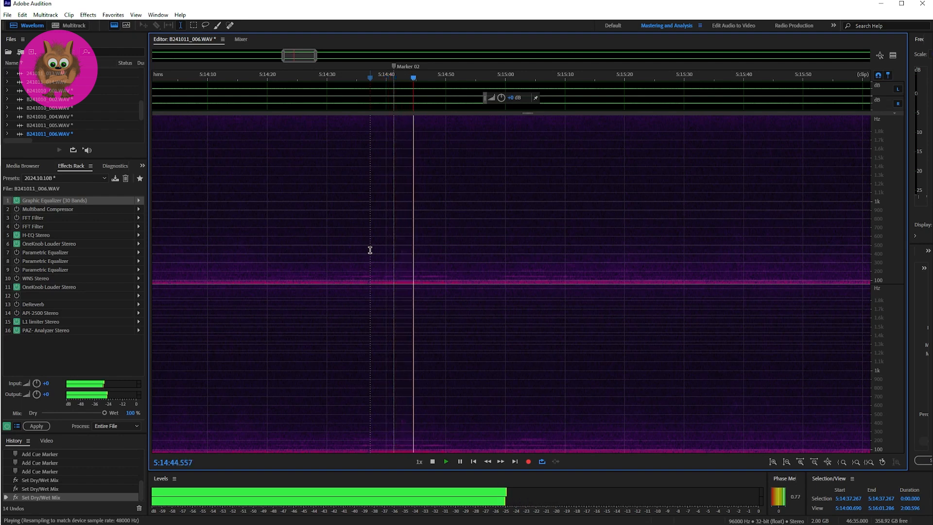
pyautogui.press('space')
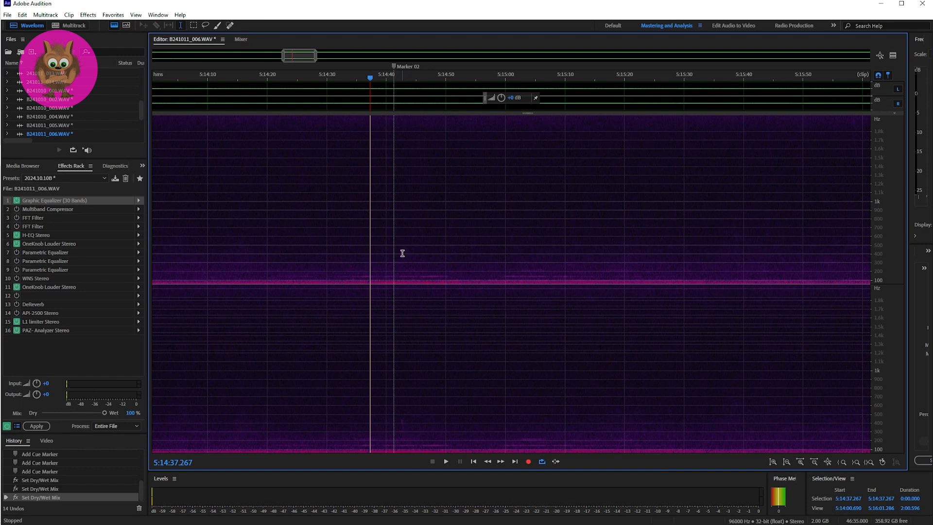
pyautogui.press('space')
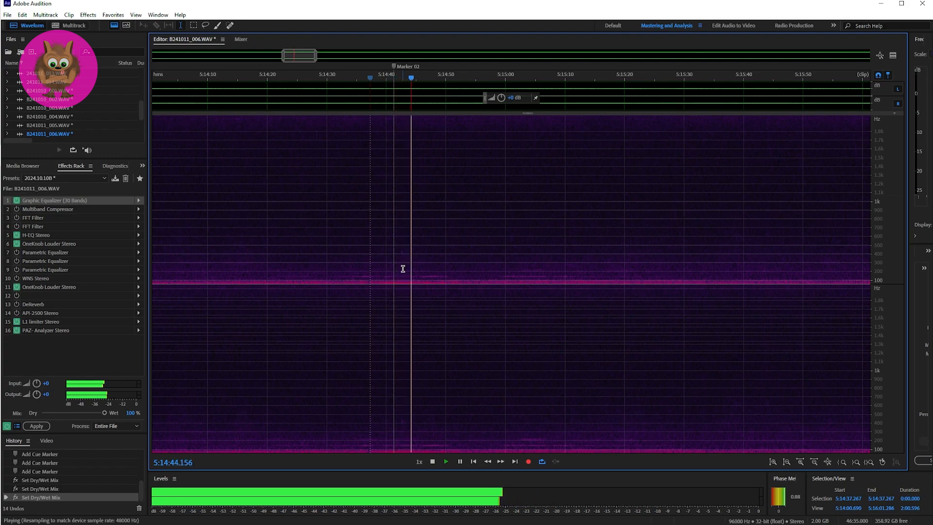
pyautogui.press('space')
# Play the passage around Marker 03 twice, starting just before it at 5:17:20.000.
pyautogui.moveTo(298, 55); pyautogui.dragTo(338, 56)
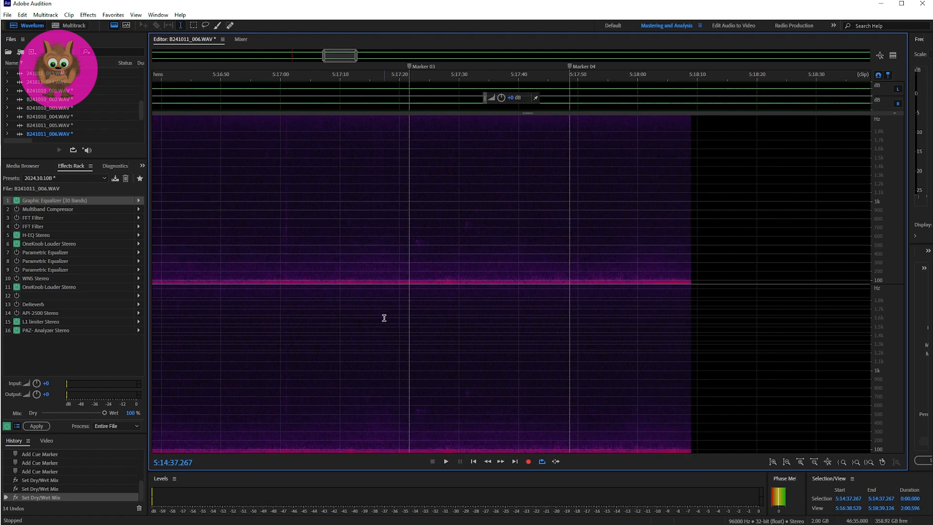
pyautogui.click(402, 253)
pyautogui.press('space')
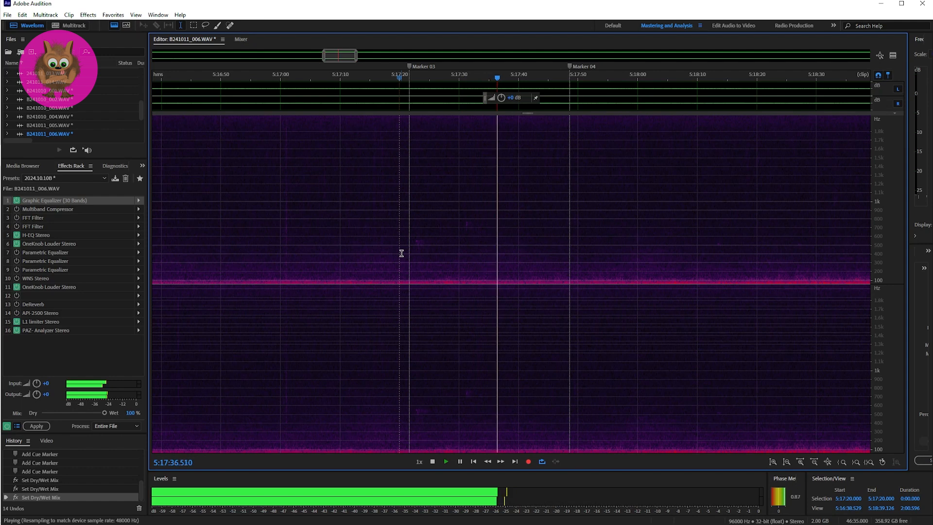
pyautogui.press('space')
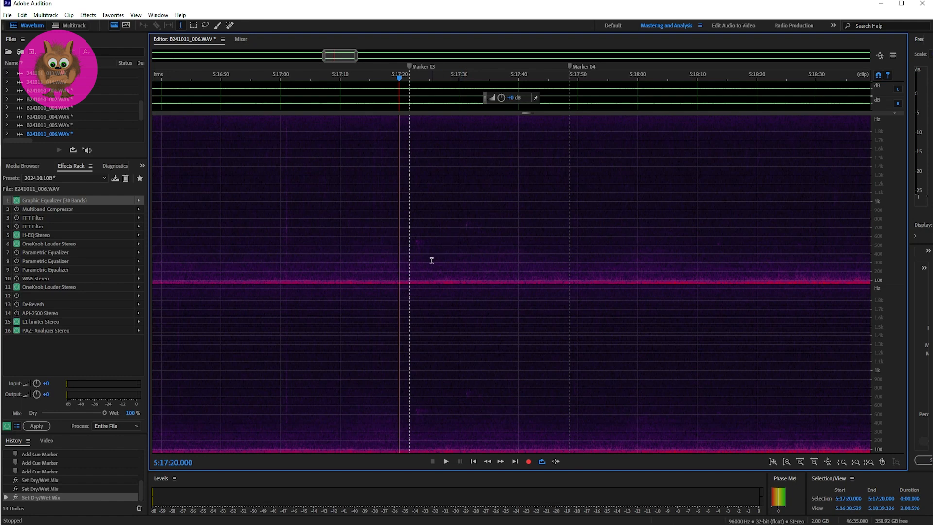
pyautogui.press('space')
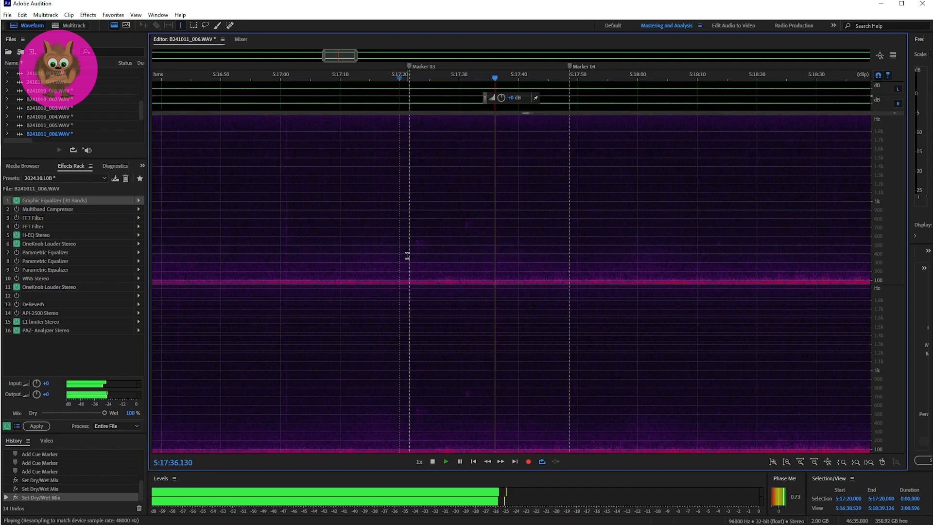
pyautogui.press('space')
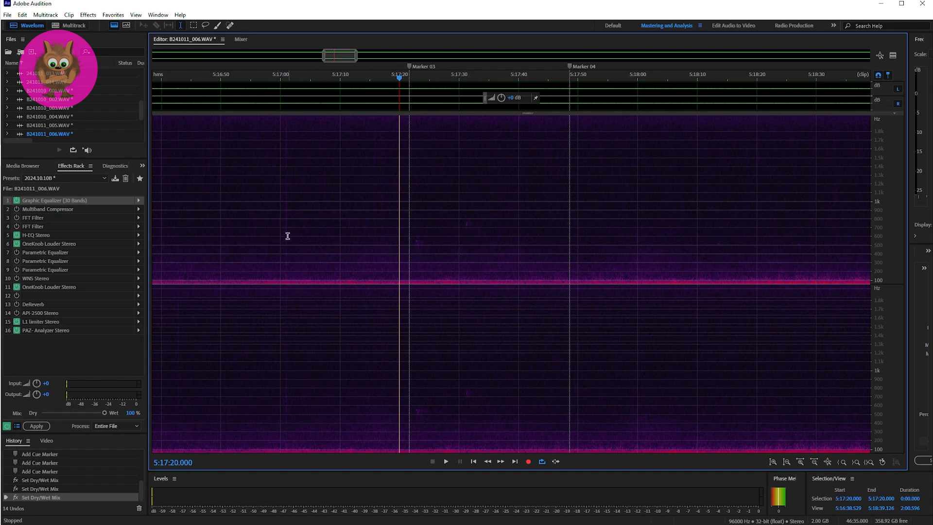
# Listen to the faint vertical trace before Marker 03, playing from 5:16:59.266.
pyautogui.click(275, 227)
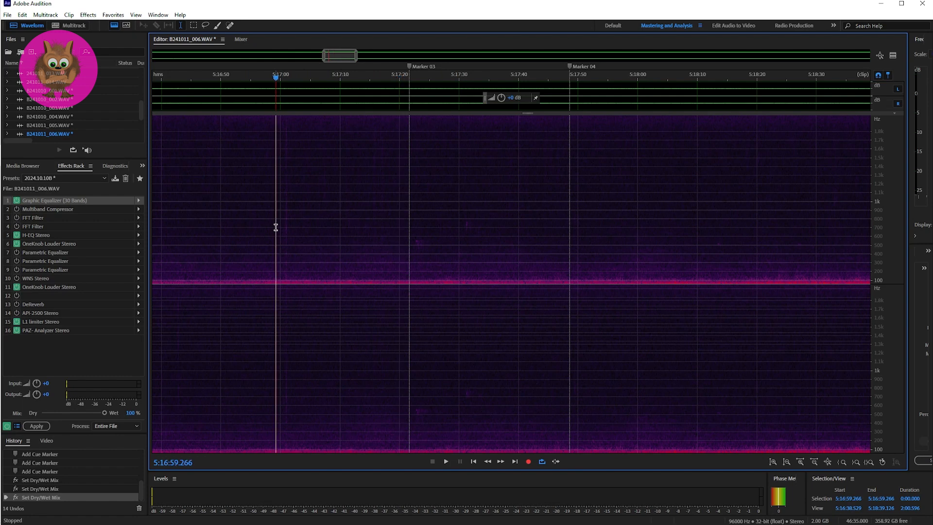
pyautogui.press('space')
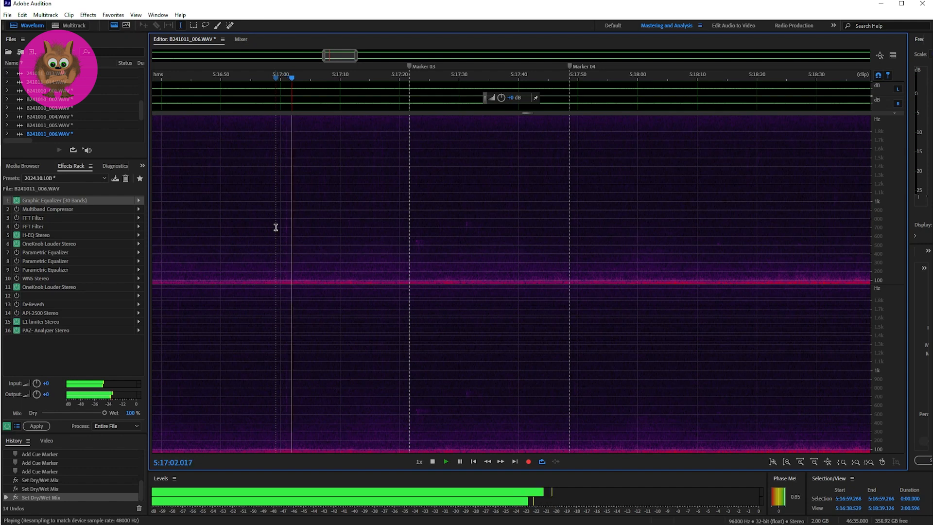
pyautogui.press('space')
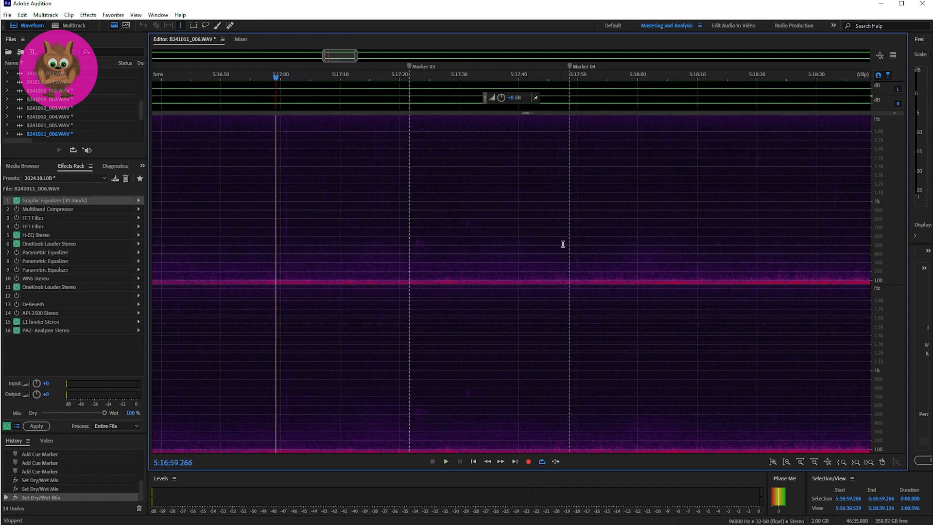
# Play the passage around Marker 04 twice, starting just before it at 5:17:47.933.
pyautogui.click(566, 214)
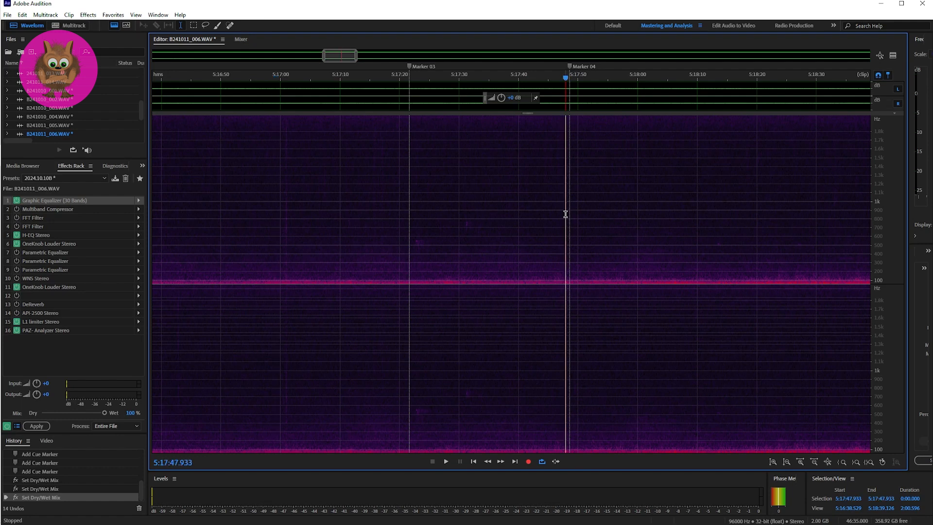
pyautogui.press('space')
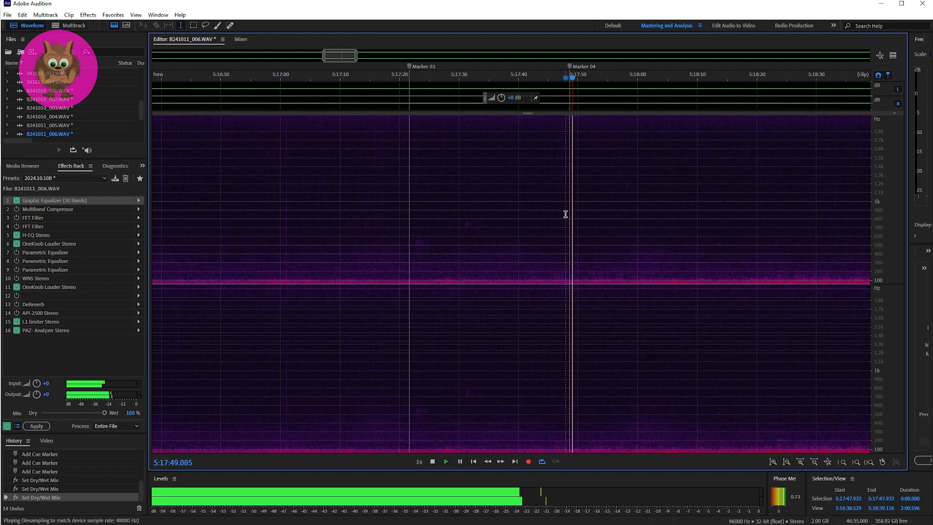
pyautogui.press('space')
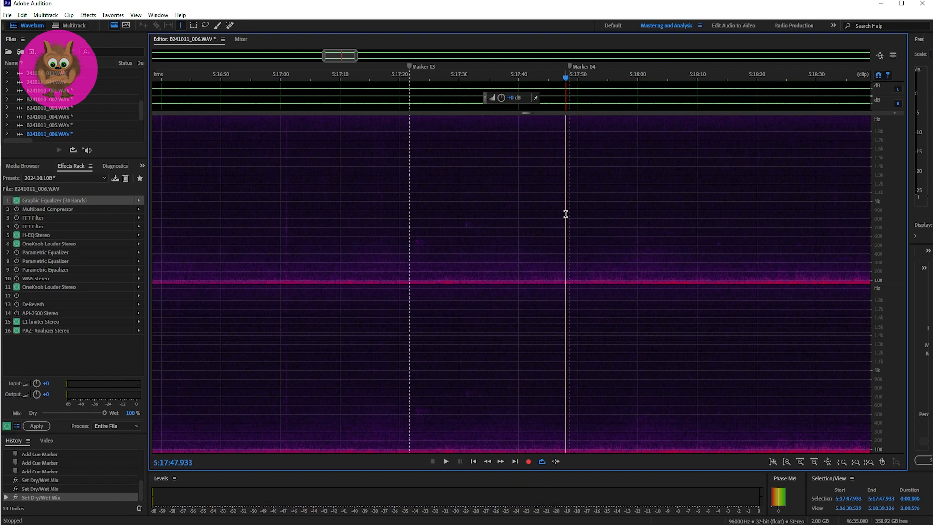
pyautogui.press('space')
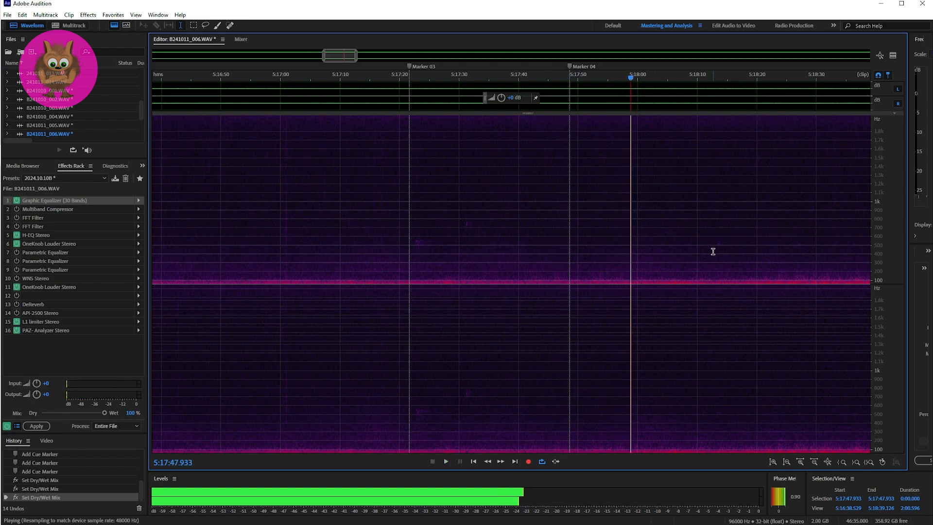
pyautogui.press('space')
# Play the passage at Marker 05, first from the marker and again from 5:19:20.000.
pyautogui.moveTo(335, 55); pyautogui.dragTo(363, 56)
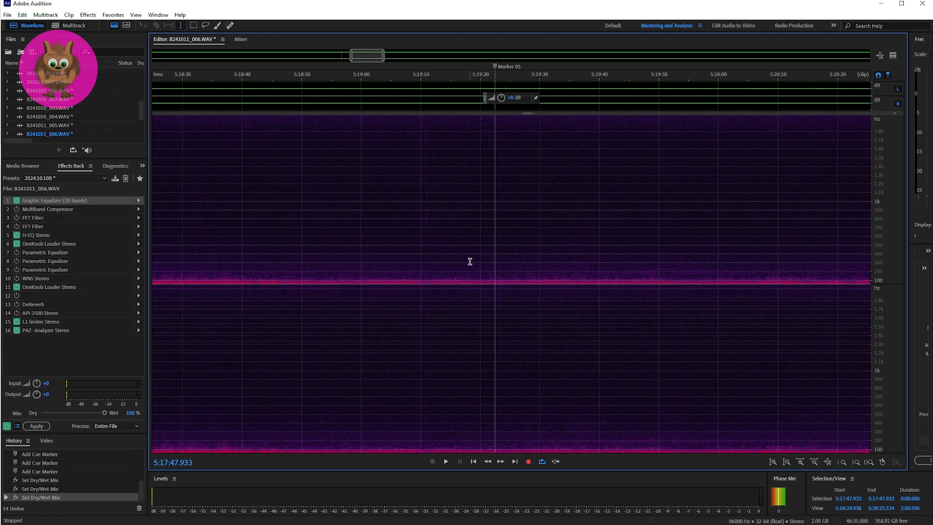
pyautogui.click(492, 267)
pyautogui.press('space')
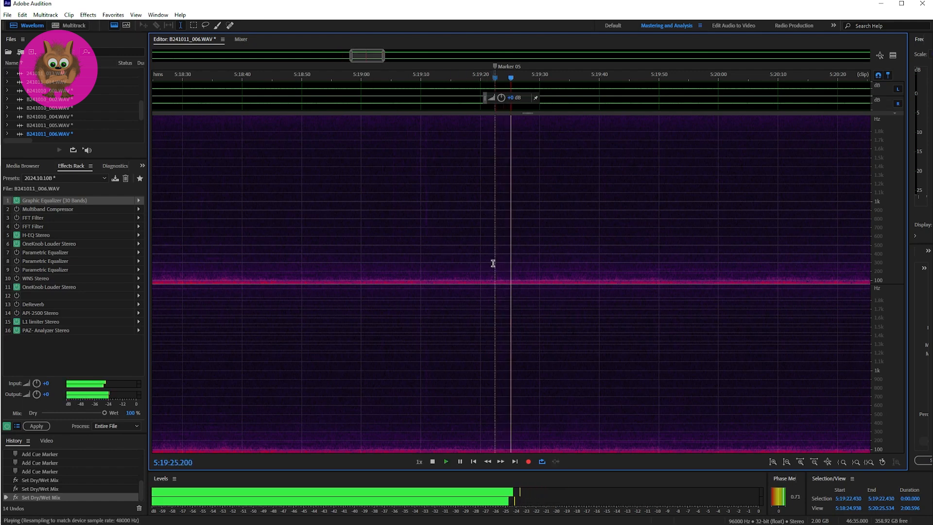
pyautogui.press('space')
pyautogui.click(480, 258)
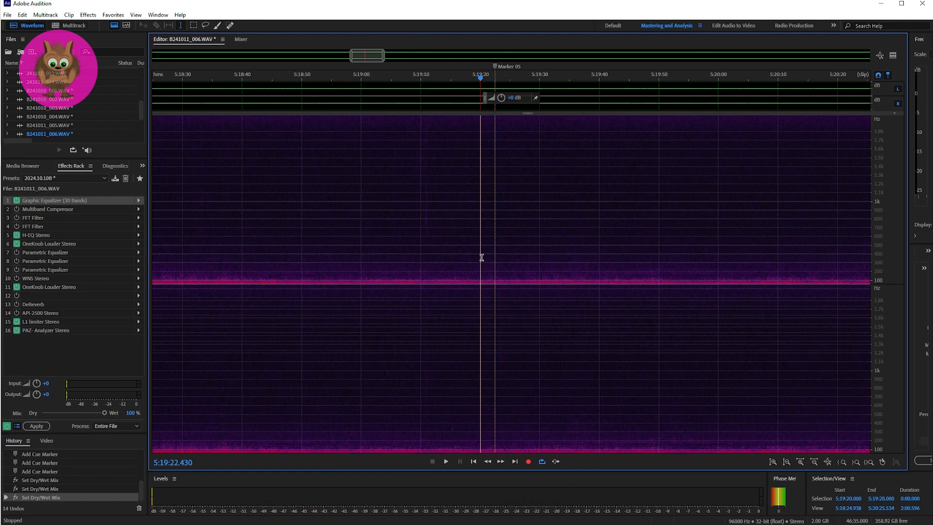
pyautogui.press('space')
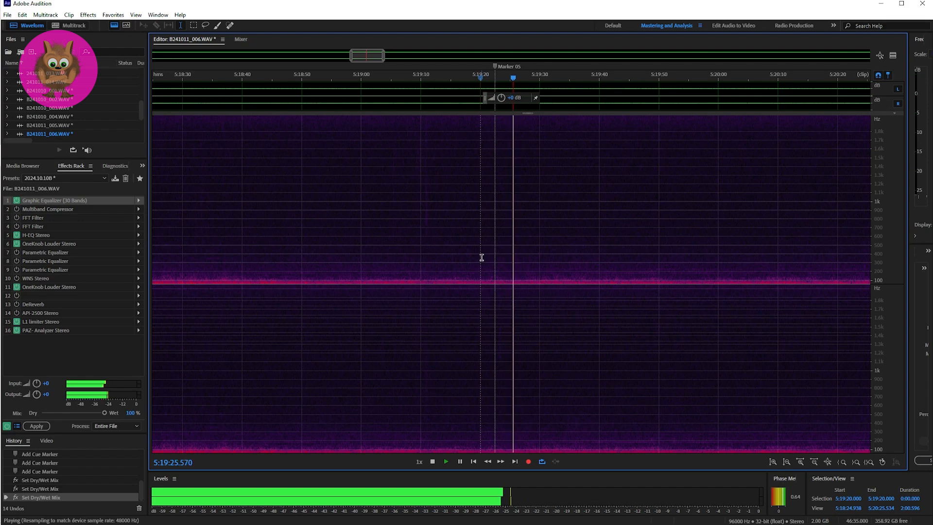
pyautogui.press('space')
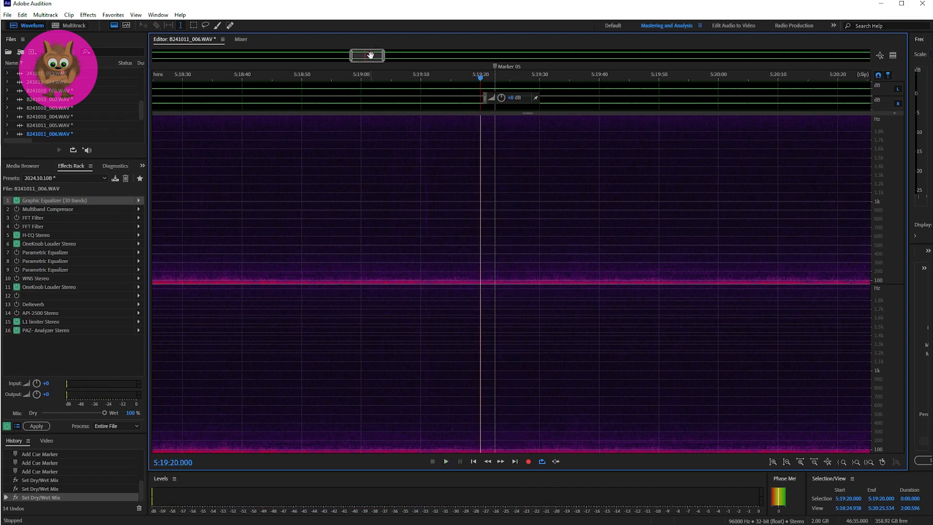
# Play the passage around Marker 06 twice, starting just before it at 5:27:41.837.
pyautogui.moveTo(370, 55); pyautogui.dragTo(356, 56)
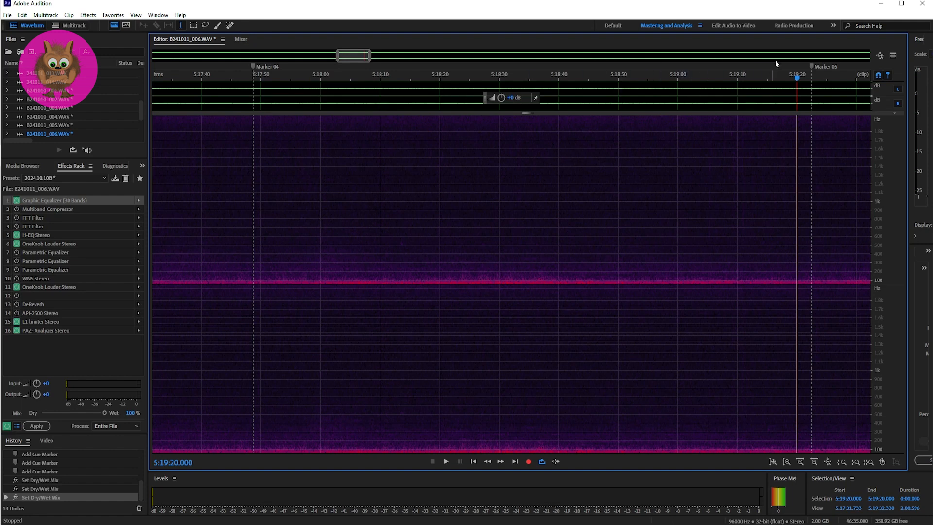
pyautogui.moveTo(346, 58); pyautogui.dragTo(366, 56)
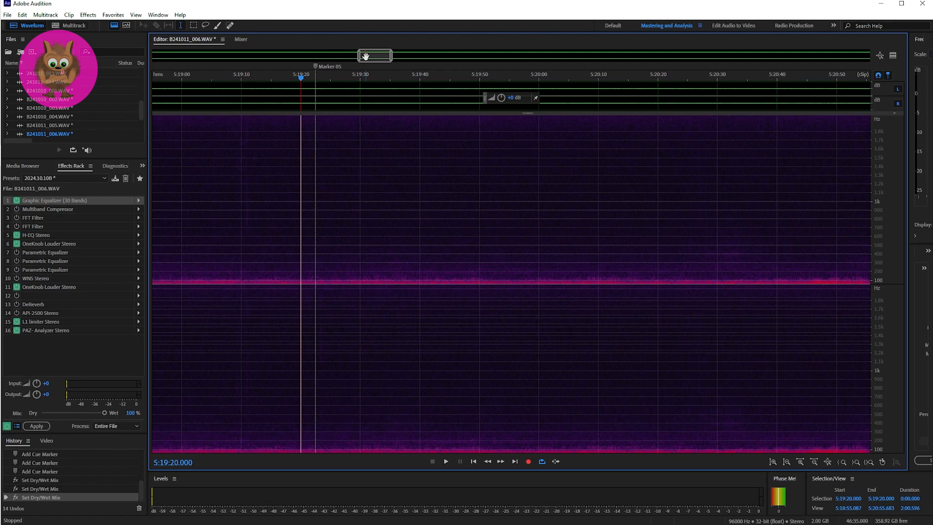
pyautogui.moveTo(365, 56); pyautogui.dragTo(495, 55)
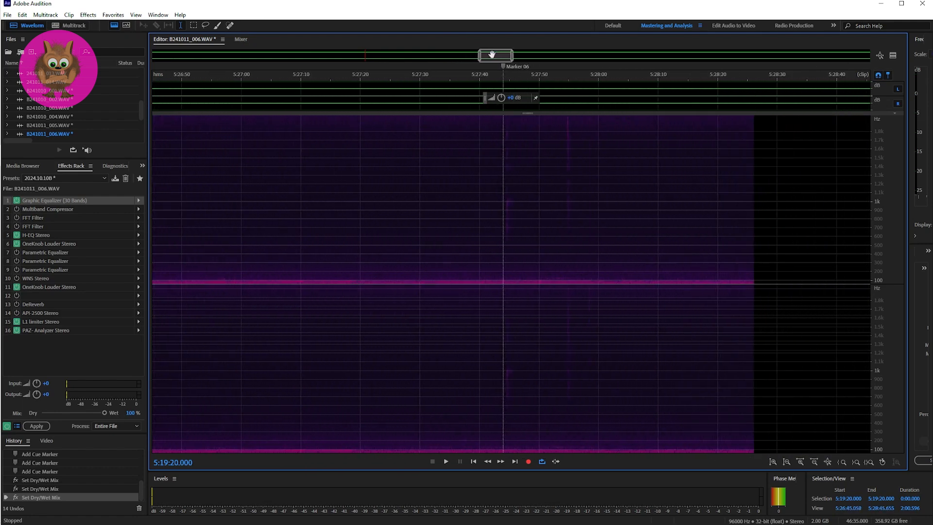
pyautogui.click(490, 254)
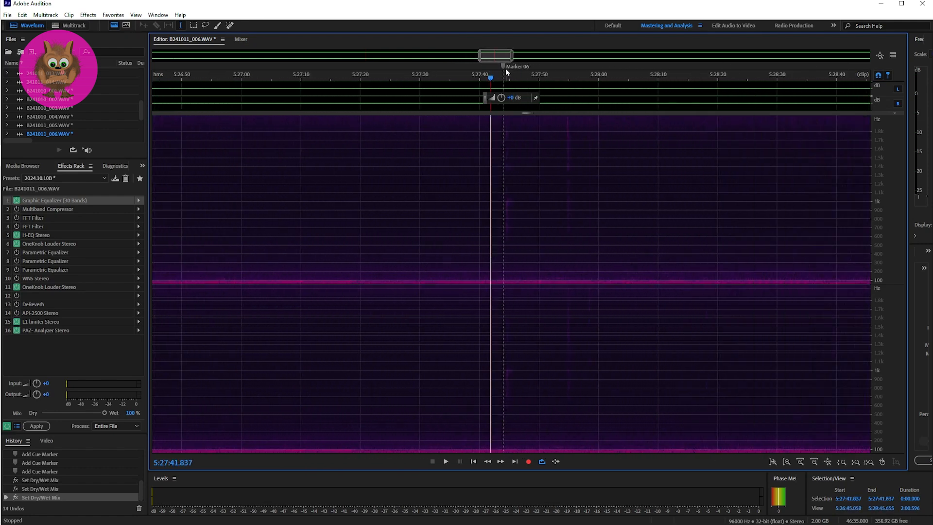
pyautogui.moveTo(502, 56); pyautogui.dragTo(506, 56)
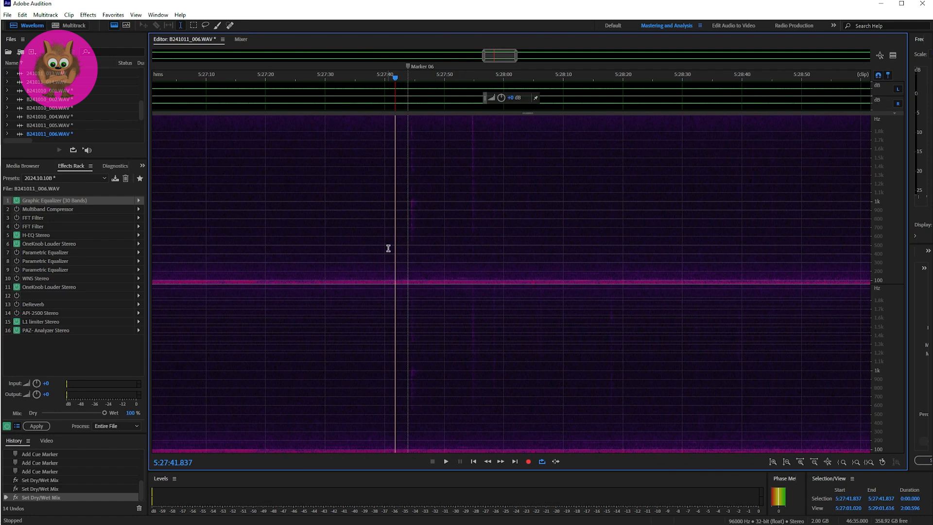
pyautogui.press('space')
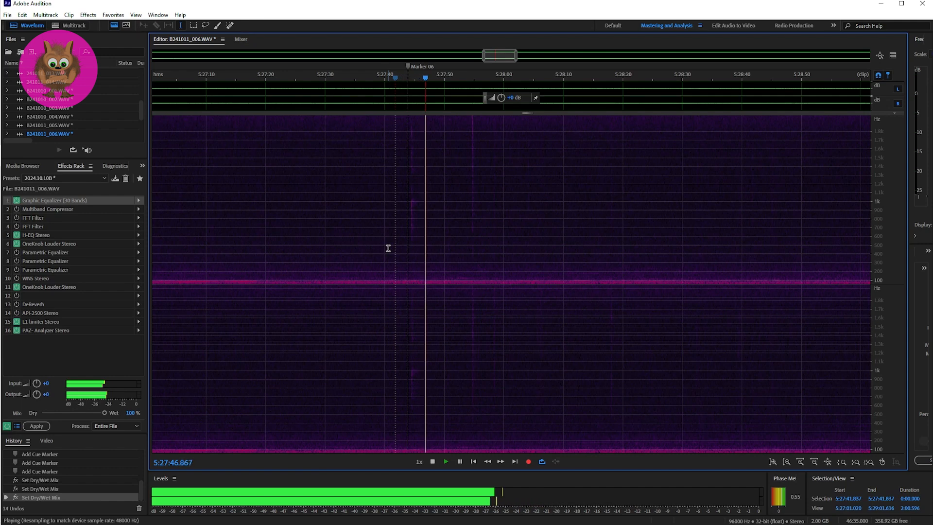
pyautogui.press('space')
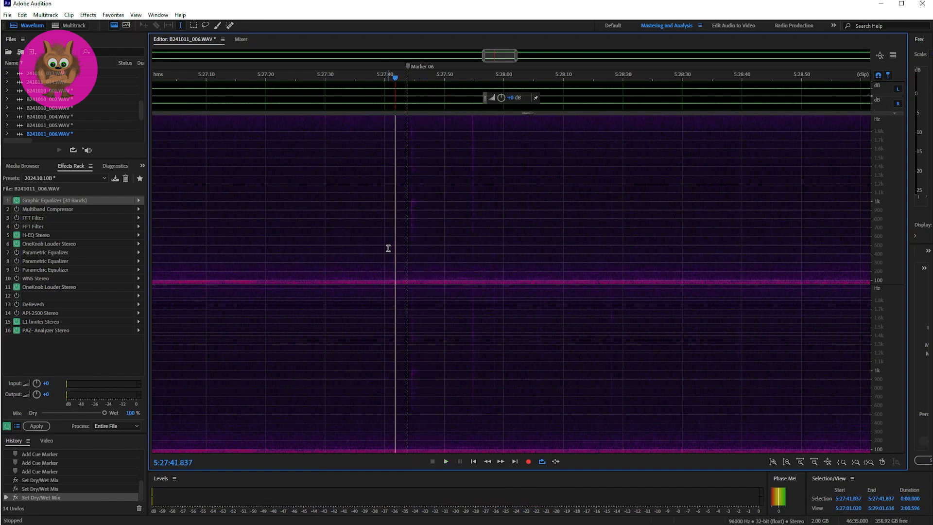
pyautogui.press('space')
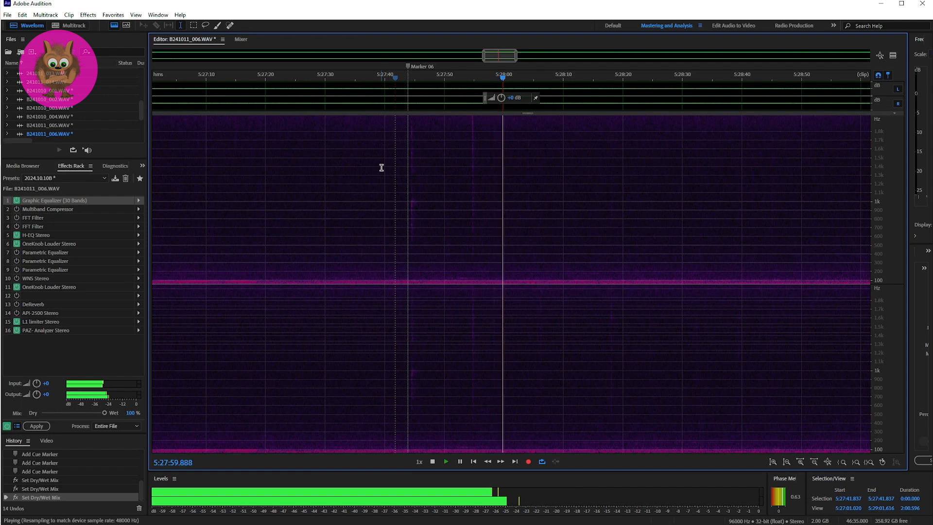
pyautogui.press('space')
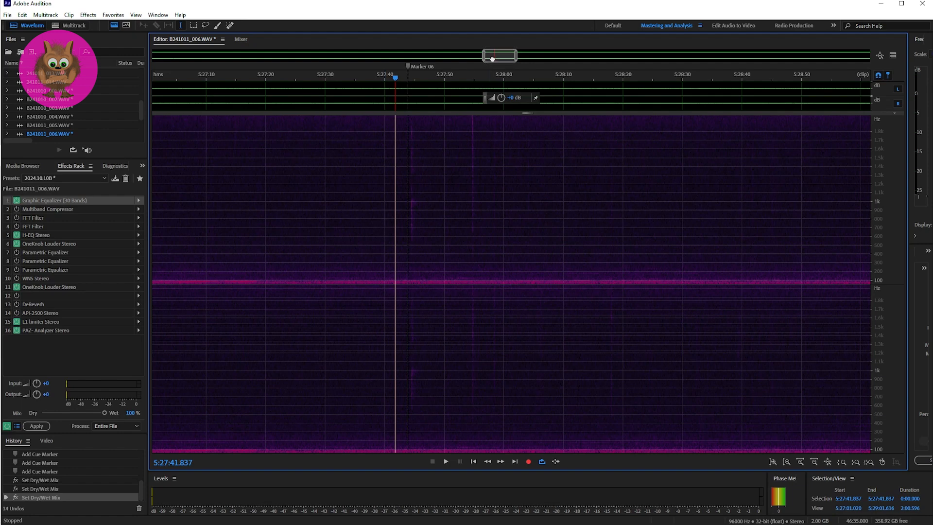
# Play the passage around Marker 07 twice, starting just before it at 5:36:51.340.
pyautogui.moveTo(493, 58); pyautogui.dragTo(491, 59)
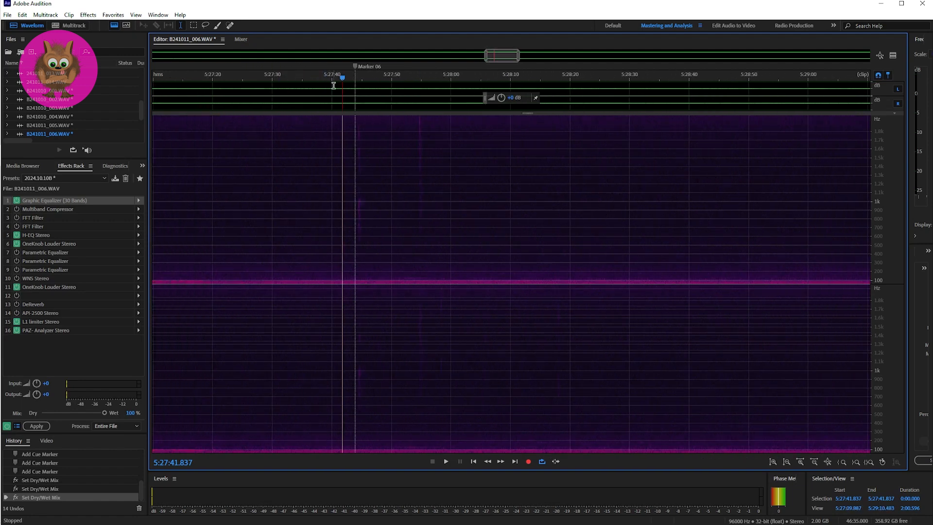
pyautogui.moveTo(510, 56); pyautogui.dragTo(643, 56)
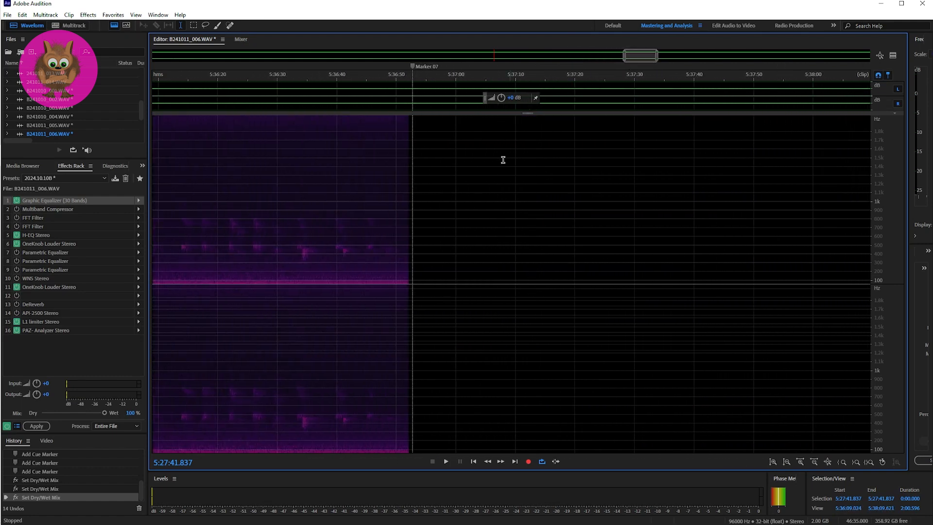
pyautogui.click(404, 195)
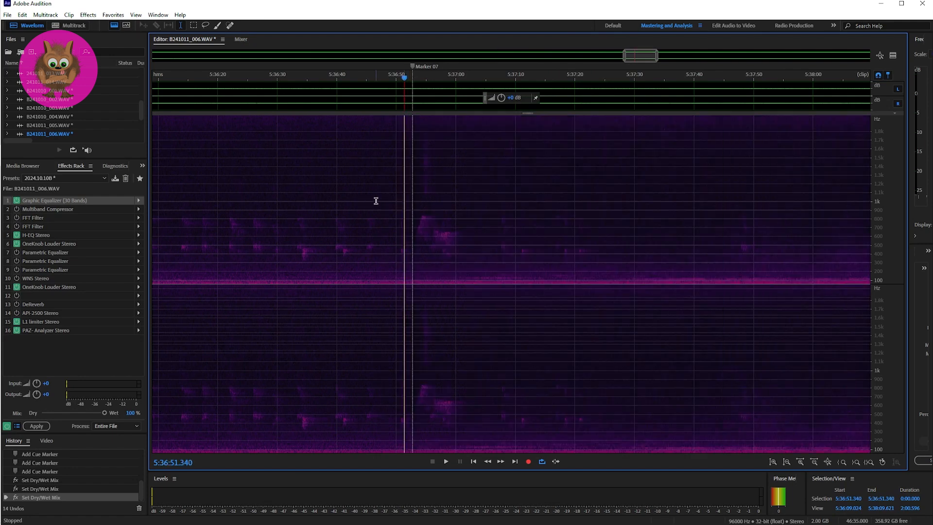
pyautogui.press('space')
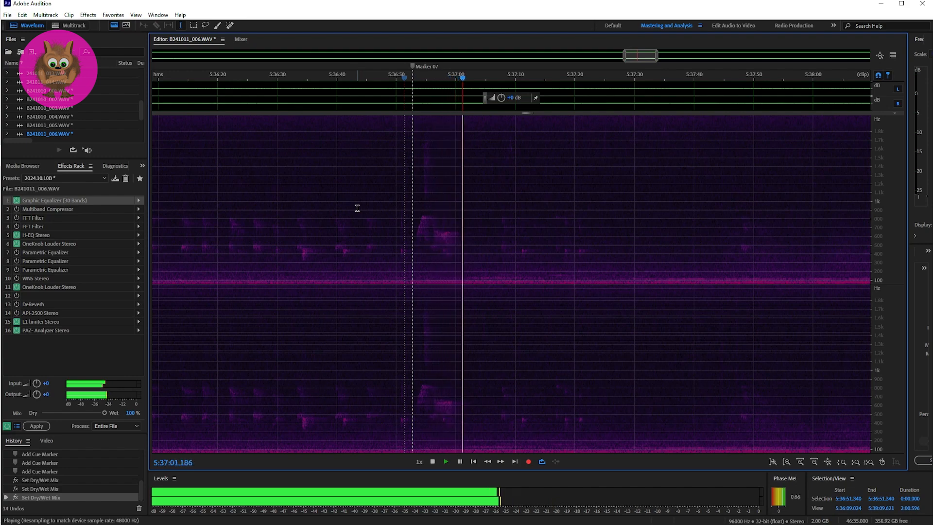
pyautogui.press('space')
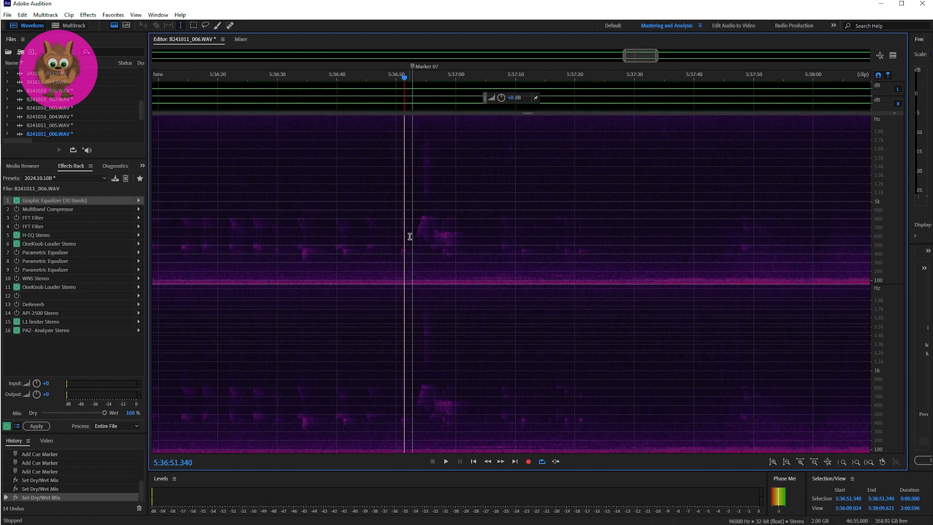
pyautogui.press('space')
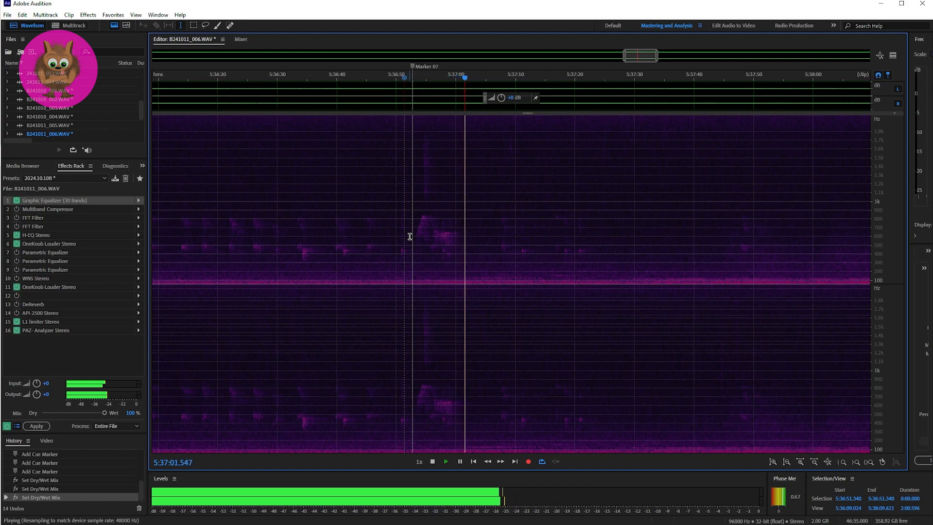
pyautogui.press('space')
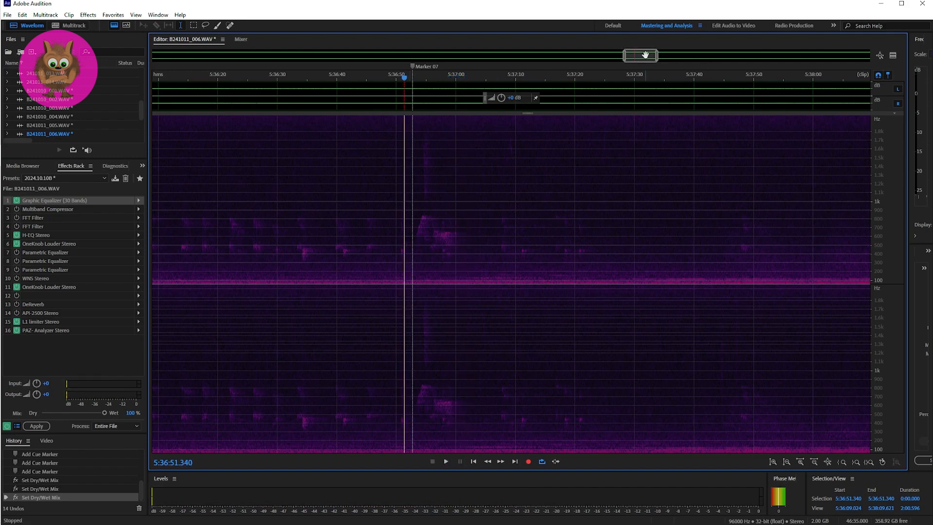
# Play the passage at Marker 08, first from 5:45:36.870 and again from 5:45:38.553.
pyautogui.moveTo(640, 56); pyautogui.dragTo(708, 56)
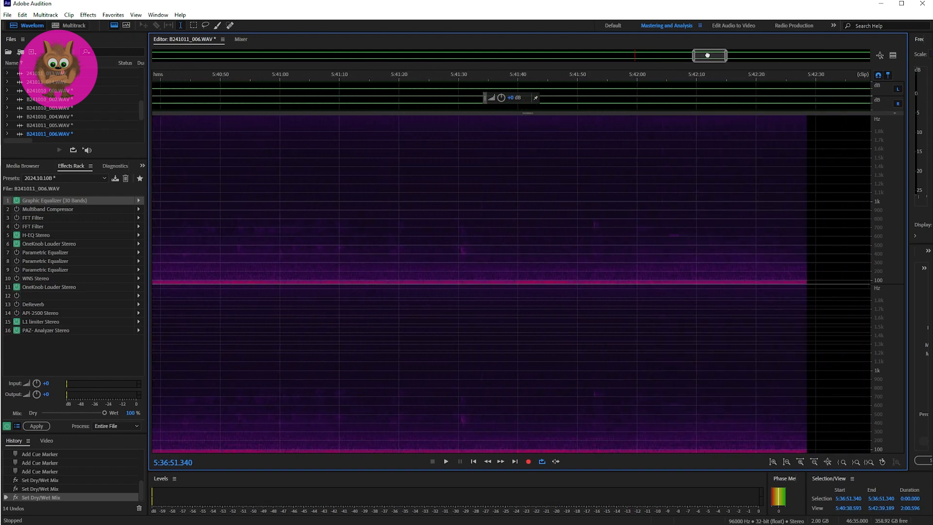
pyautogui.moveTo(708, 55); pyautogui.dragTo(772, 57)
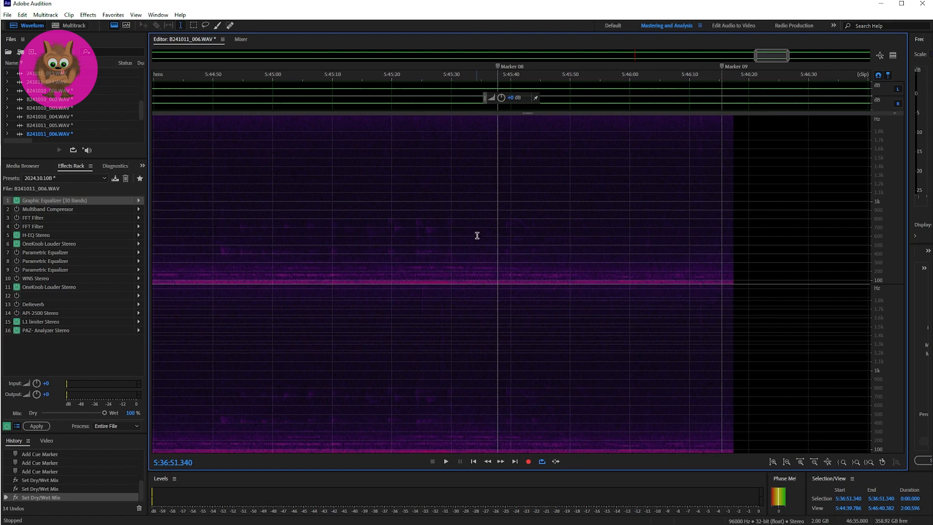
pyautogui.click(493, 239)
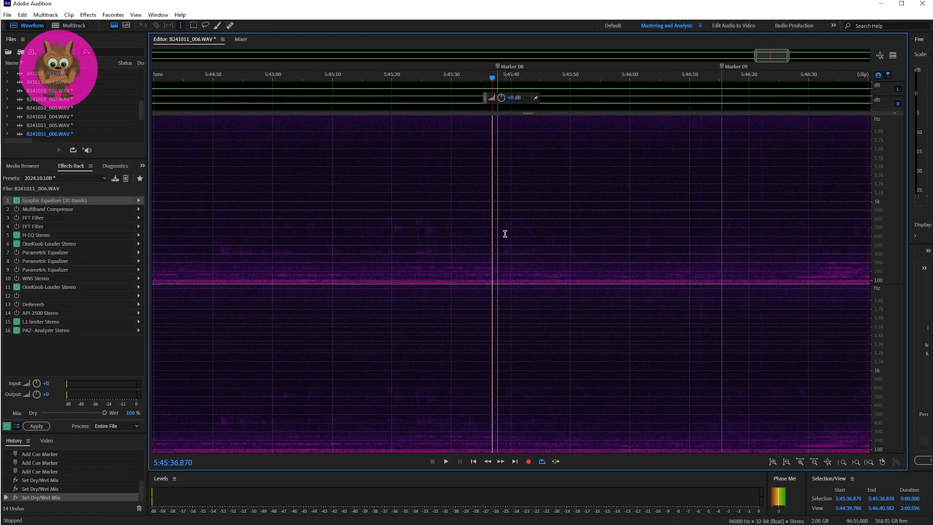
pyautogui.press('space')
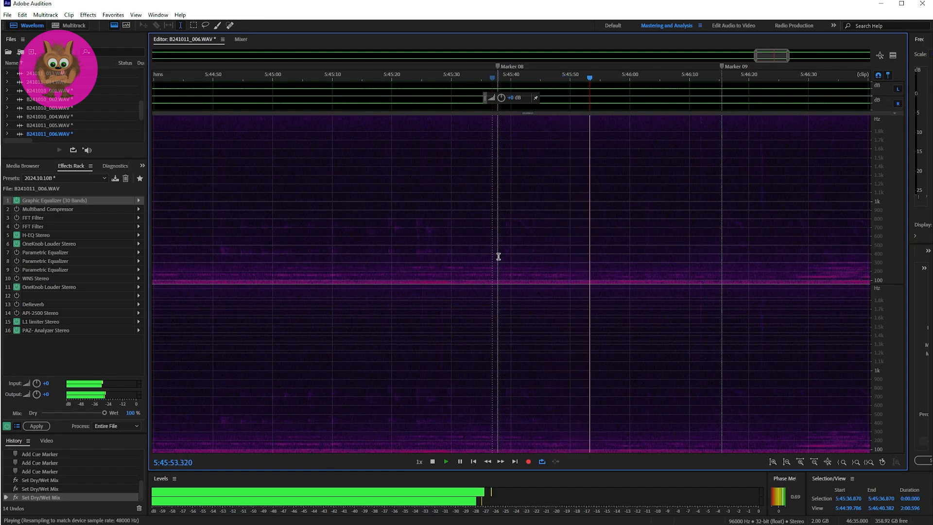
pyautogui.press('space')
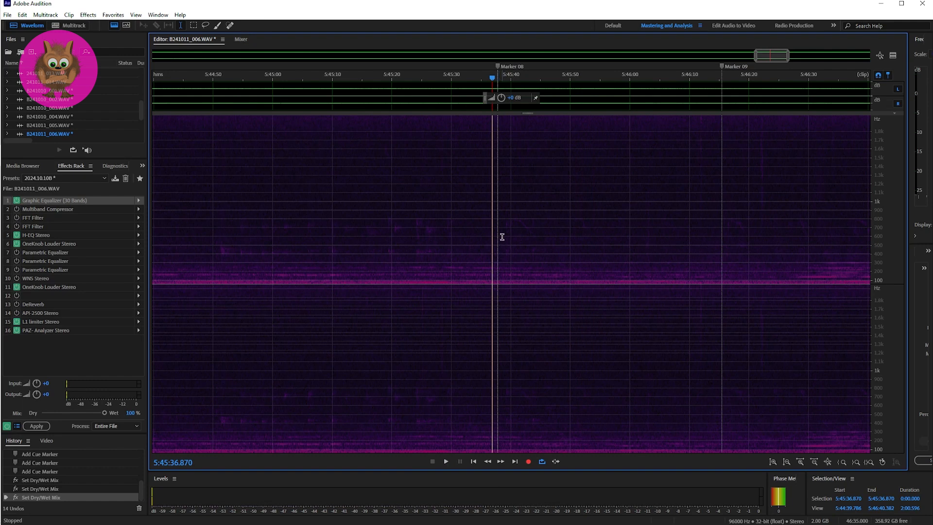
pyautogui.click(502, 231)
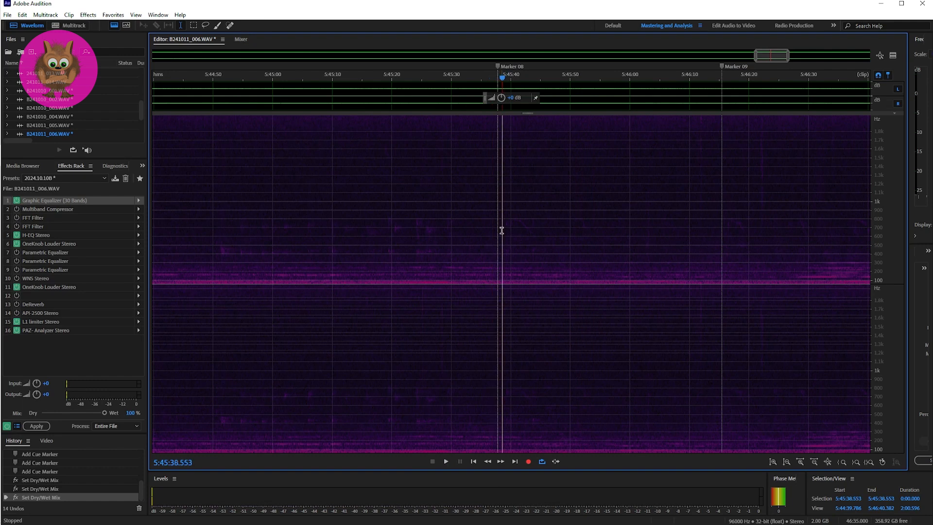
pyautogui.press('space')
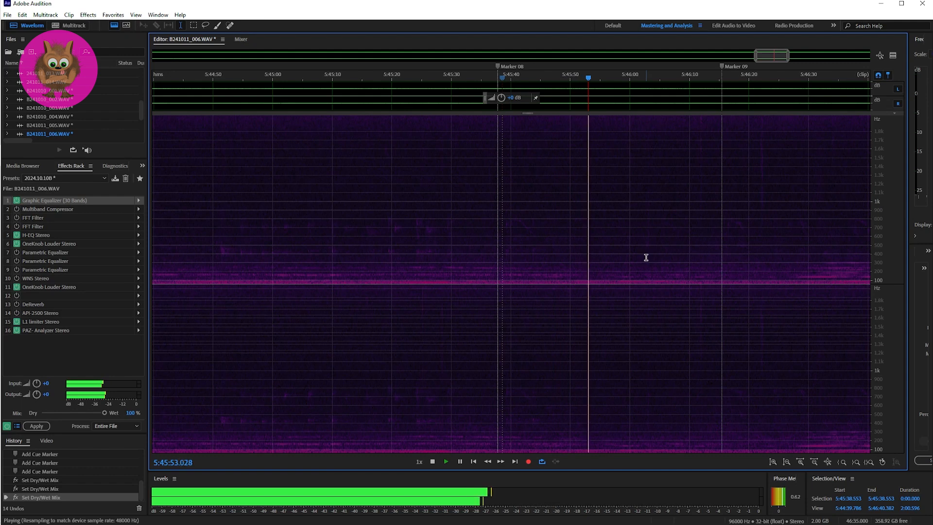
pyautogui.press('space')
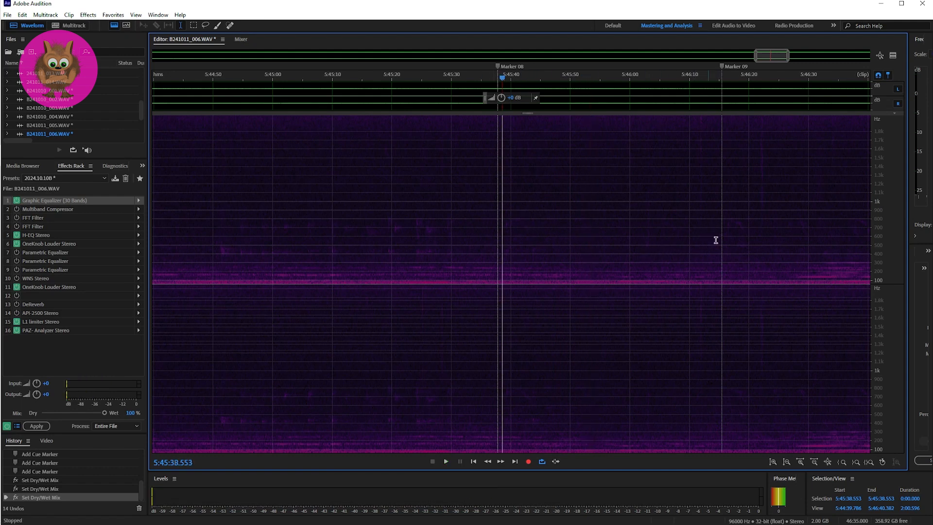
# Play the stretch around Marker 09 for about a minute, starting just before it at 5:46:14.824.
pyautogui.click(718, 231)
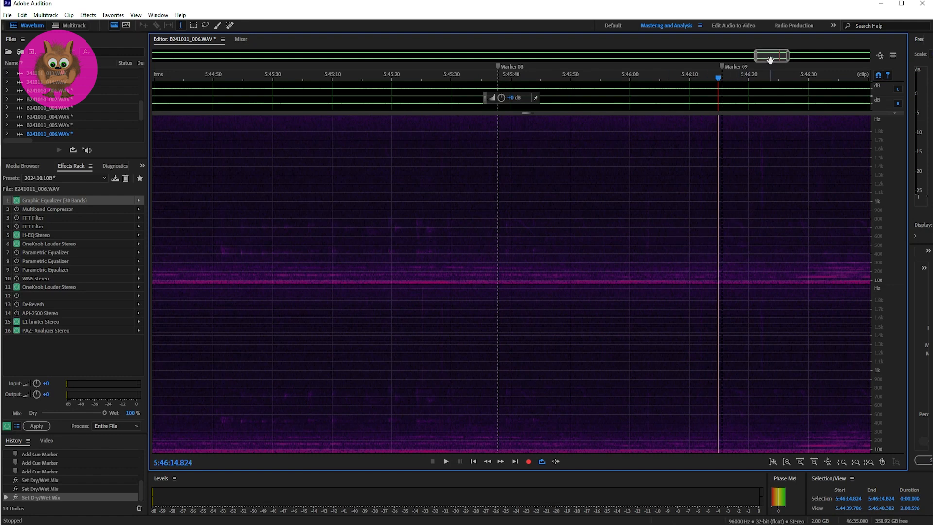
pyautogui.moveTo(770, 57); pyautogui.dragTo(784, 57)
pyautogui.press('space')
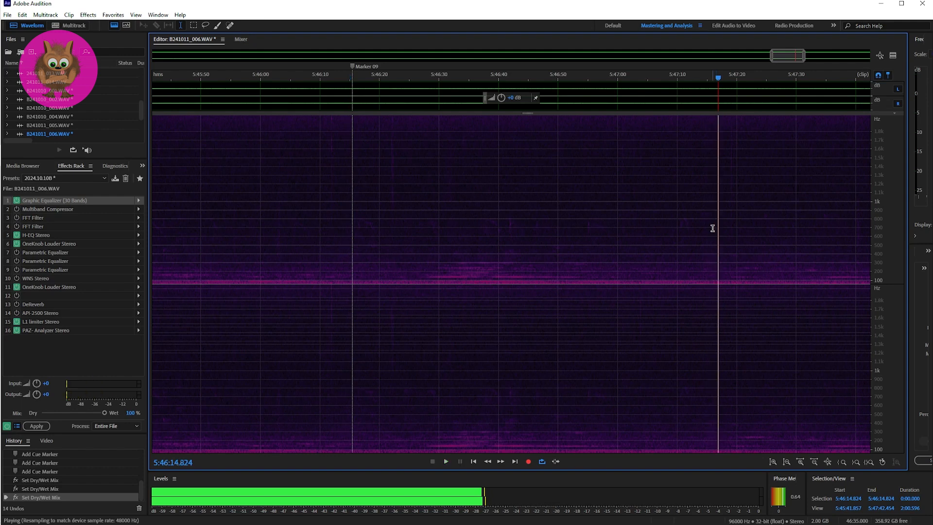
pyautogui.press('space')
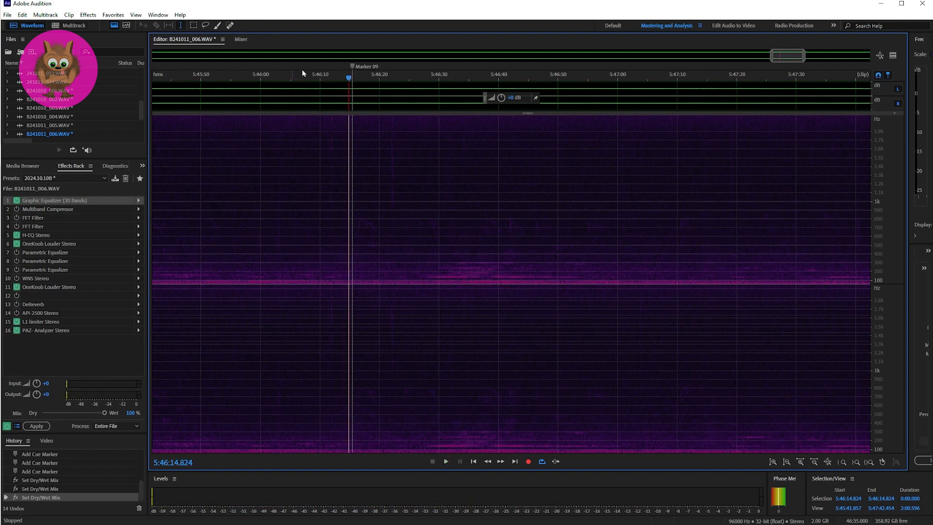
# Play the passage around Marker 10 near the end of the recording, starting just before it at 5:50:53.242.
pyautogui.moveTo(784, 57); pyautogui.dragTo(852, 55)
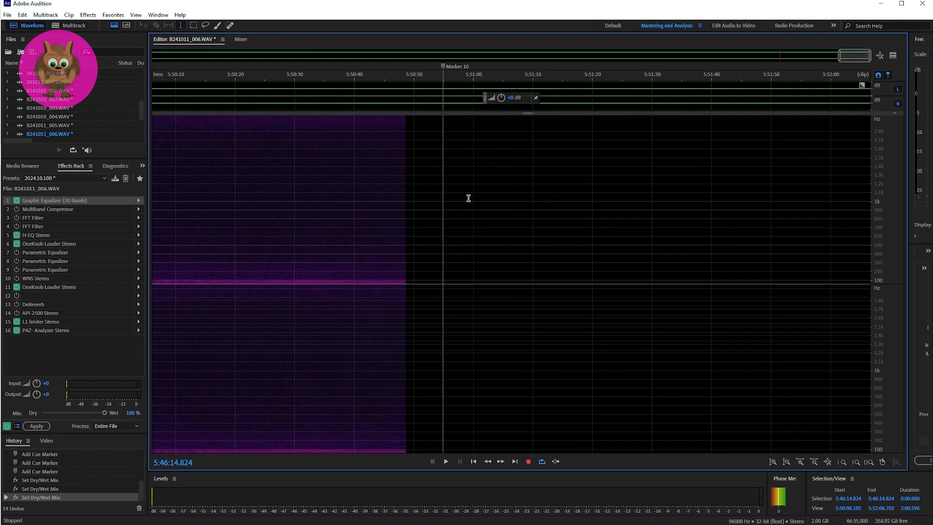
pyautogui.click(433, 206)
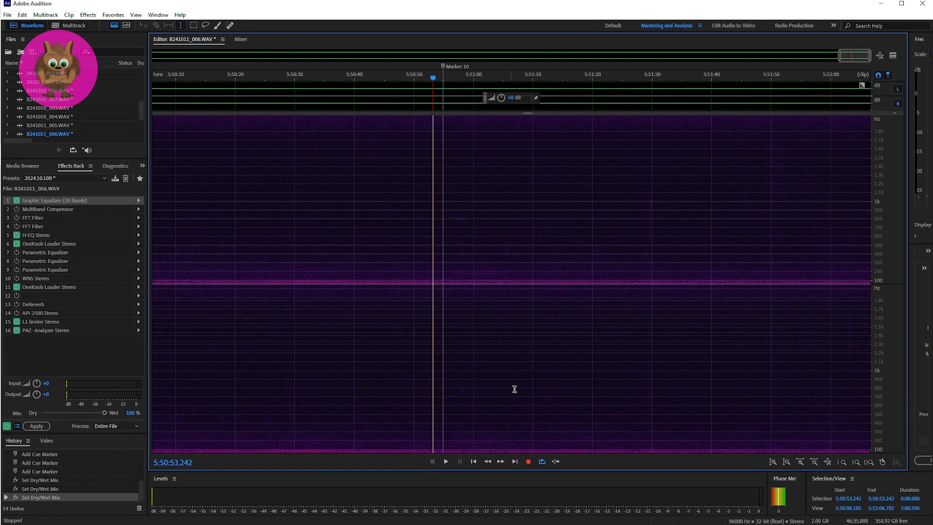
pyautogui.press('space')
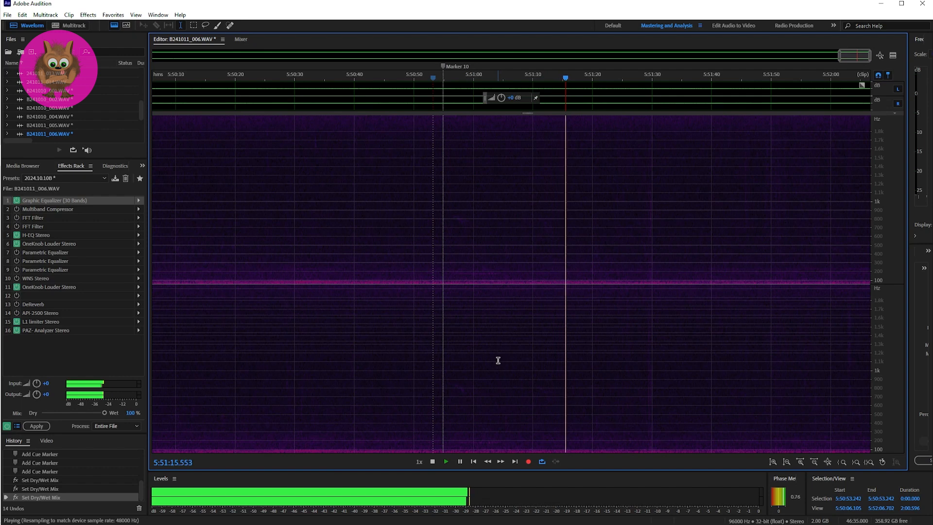
pyautogui.press('space')
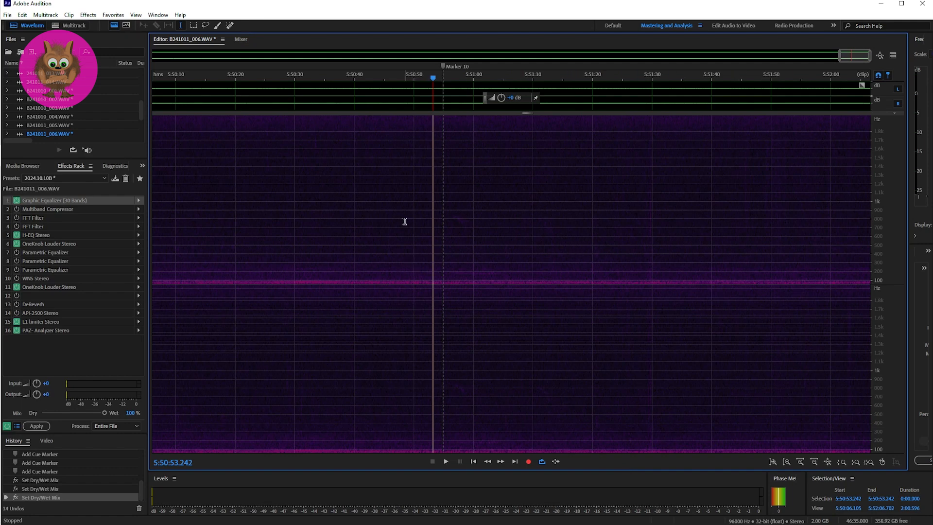
# Return to the multitrack session and open the next Track 2 clip, B241011_007.WAV, in the waveform editor.
pyautogui.click(819, 202)
pyautogui.press('0')
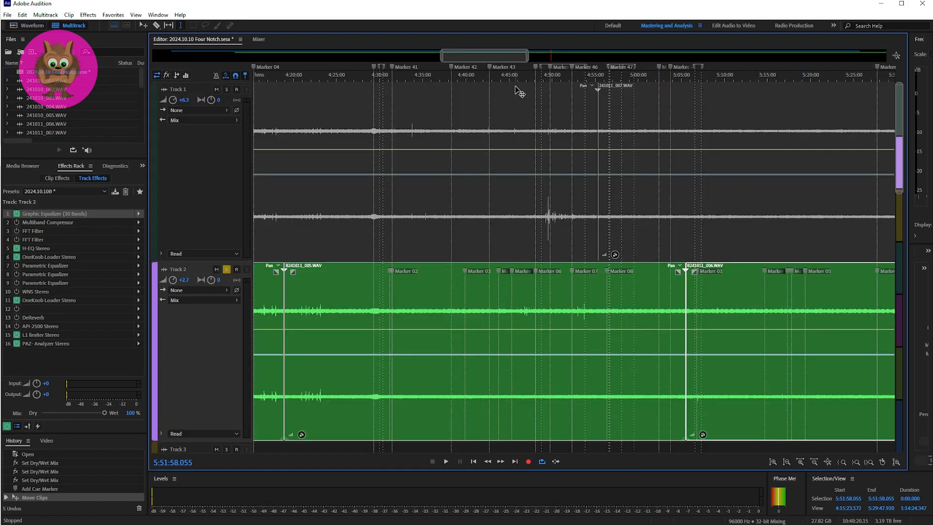
pyautogui.moveTo(503, 56); pyautogui.dragTo(597, 52)
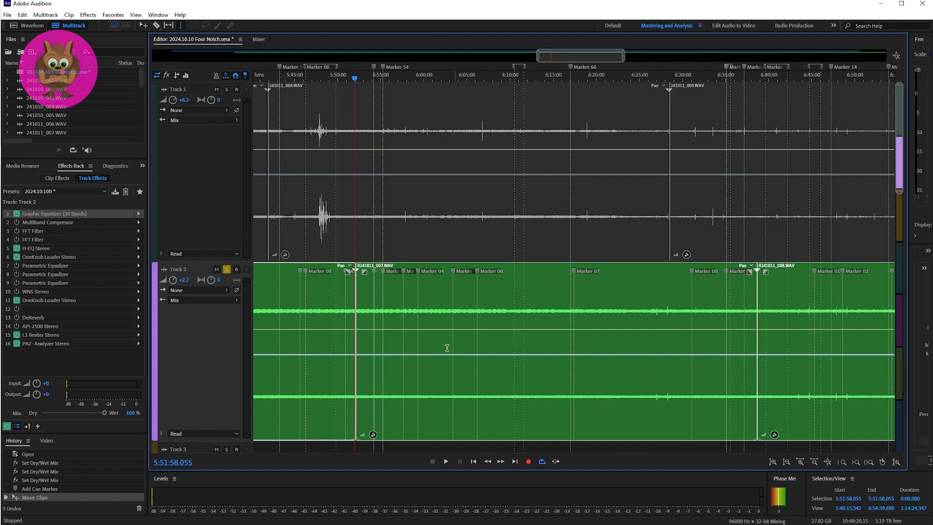
pyautogui.click(366, 291)
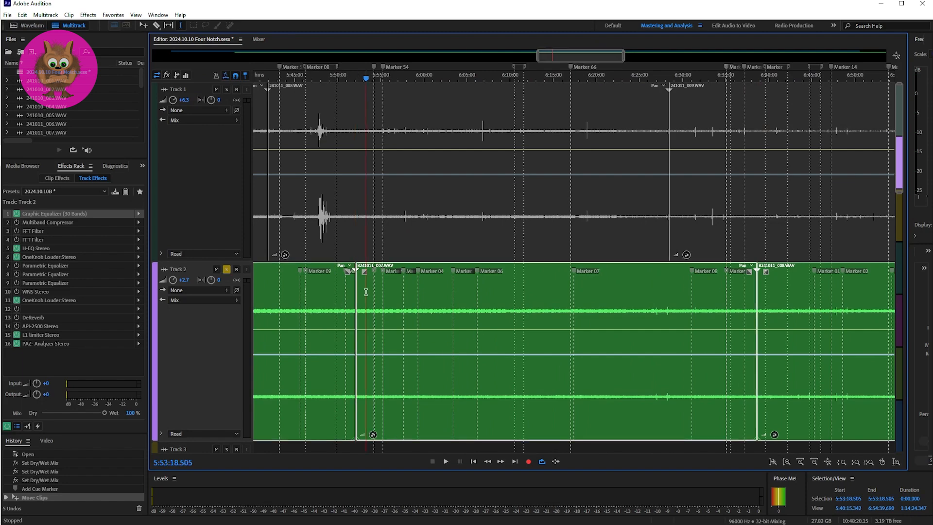
pyautogui.doubleClick(366, 292)
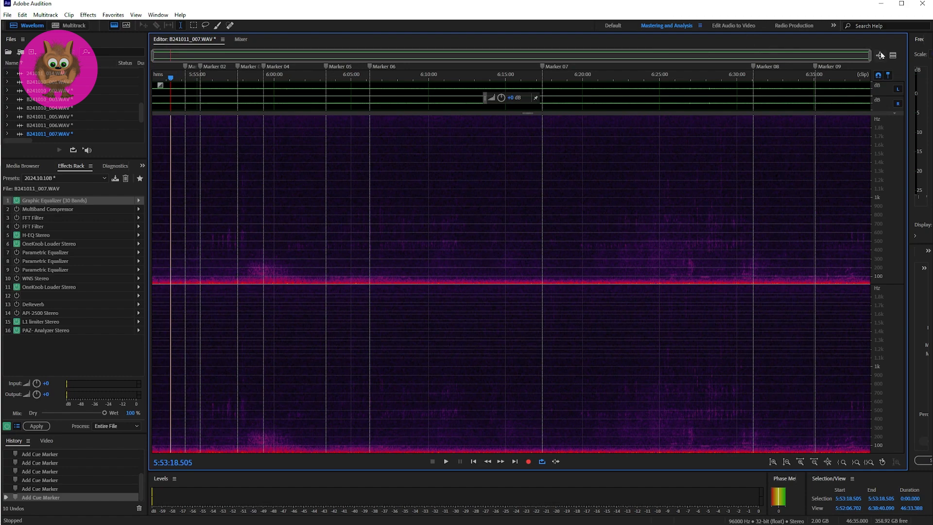
# Play the passage at Marker 01 twice, starting just before it at 5:54:13.958.
pyautogui.moveTo(871, 55); pyautogui.dragTo(156, 86)
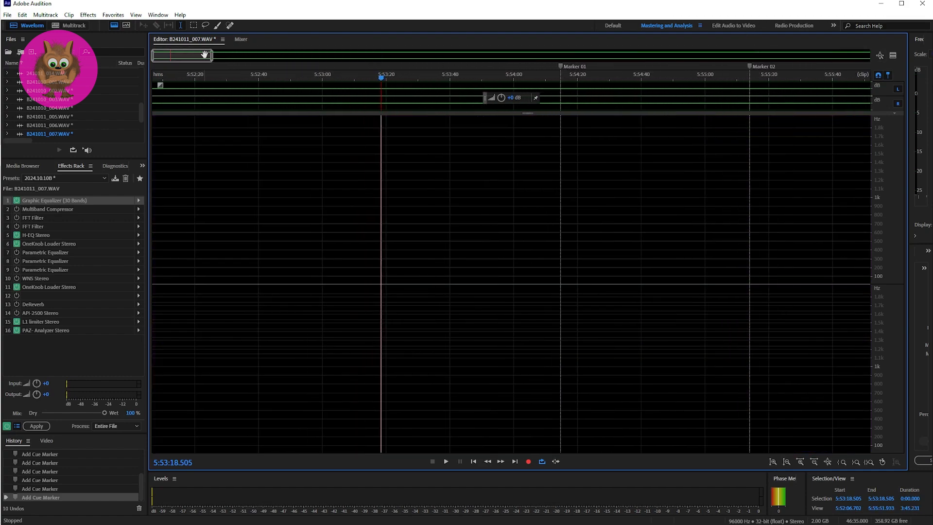
pyautogui.moveTo(210, 58); pyautogui.dragTo(175, 58)
pyautogui.moveTo(168, 56); pyautogui.dragTo(179, 55)
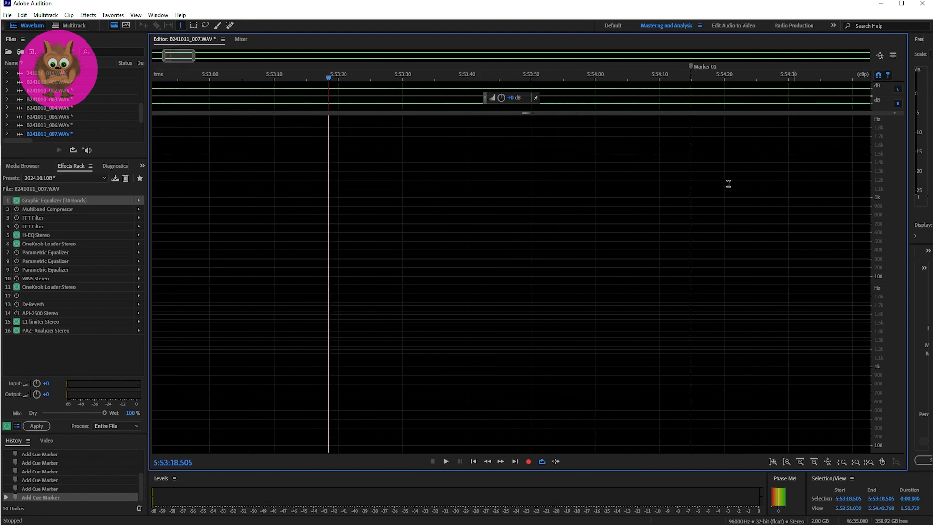
pyautogui.moveTo(168, 60); pyautogui.dragTo(186, 58)
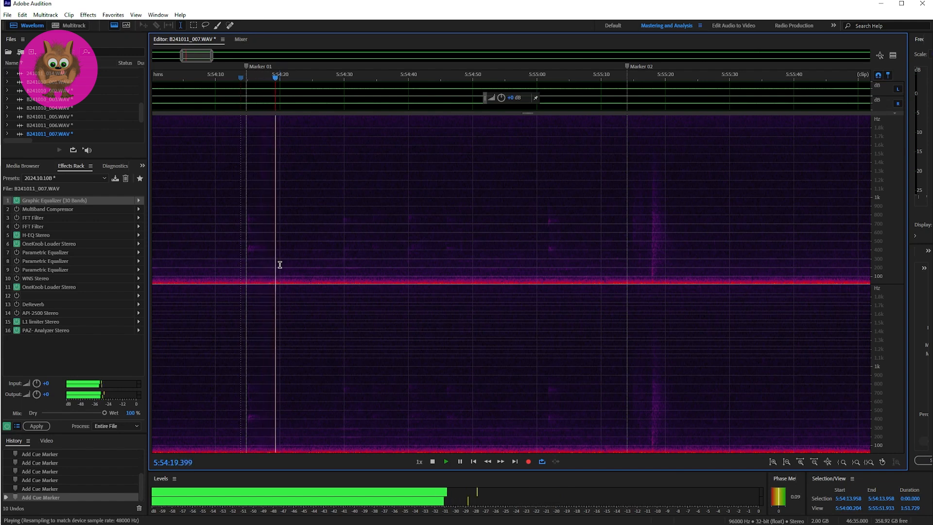
pyautogui.press('space')
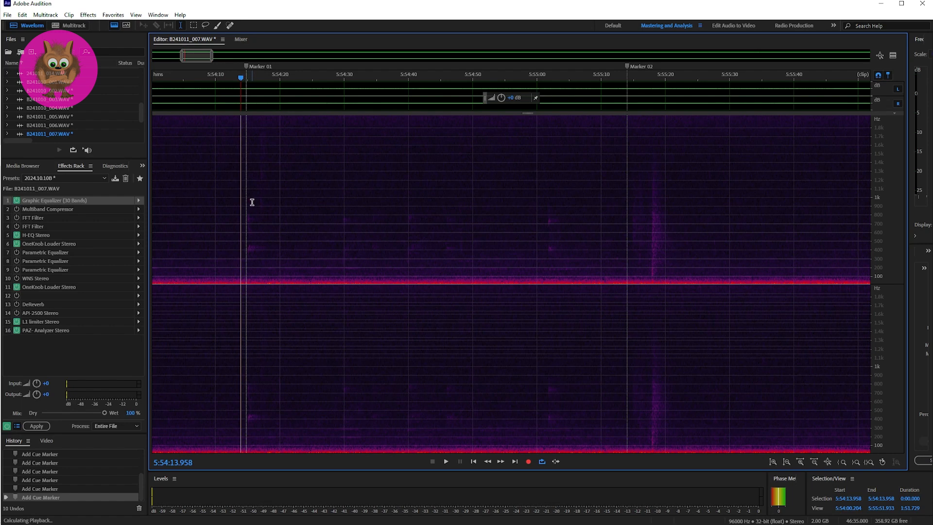
pyautogui.press('space')
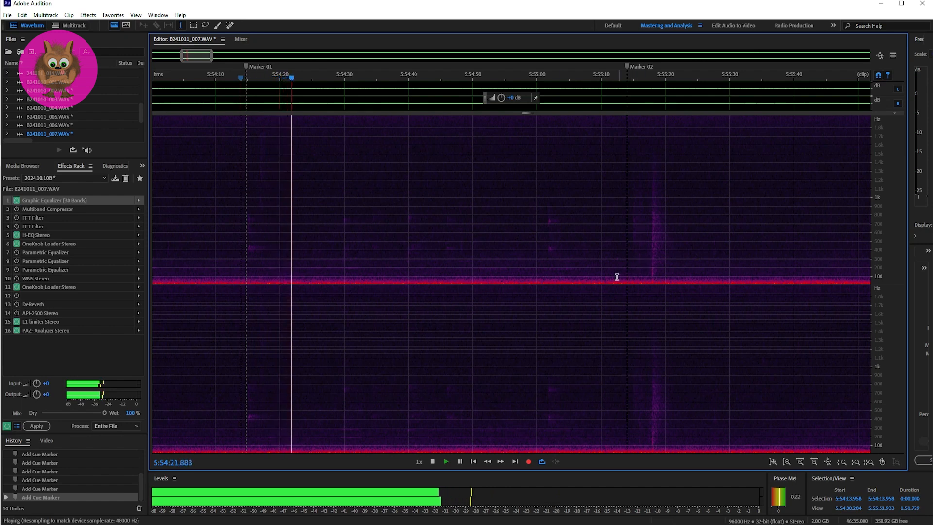
pyautogui.press('space')
# Play the passage at Marker 02, first from 5:55:14.082 and again from 5:55:12.871.
pyautogui.click(626, 238)
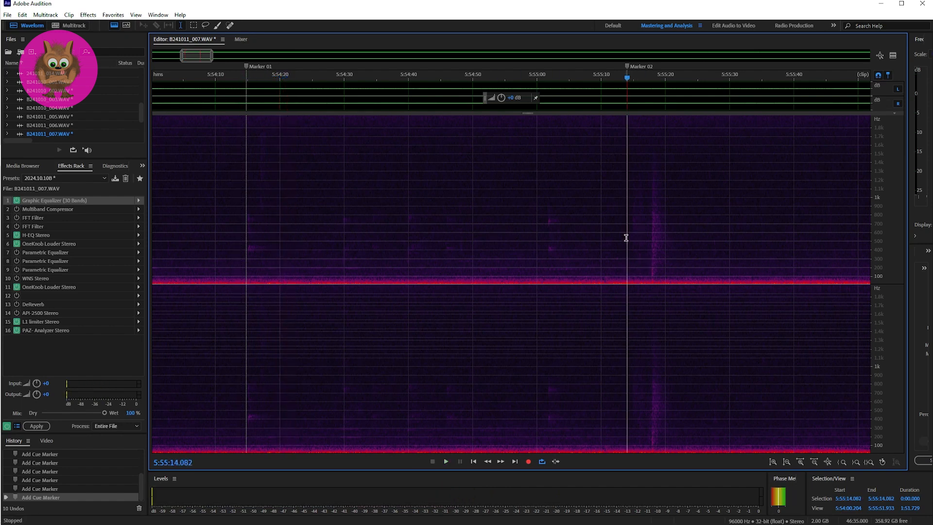
pyautogui.press('space')
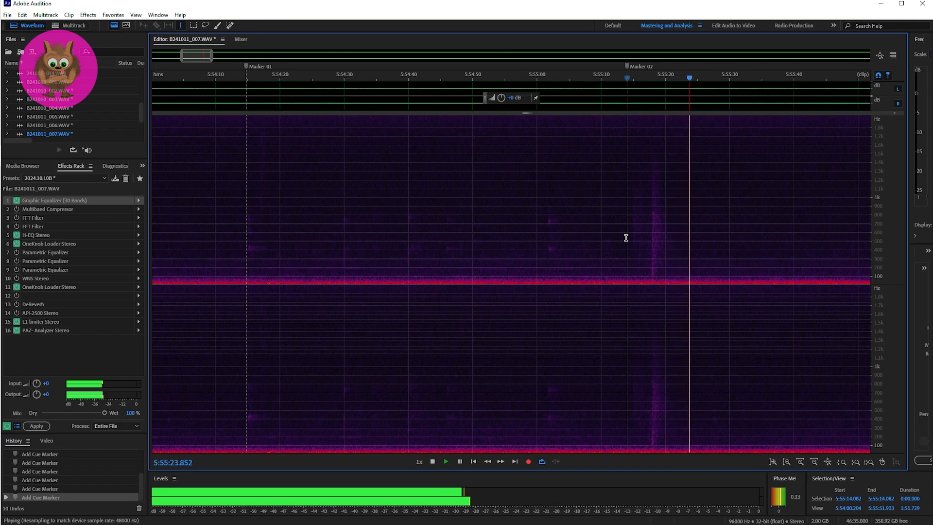
pyautogui.press('space')
pyautogui.click(619, 242)
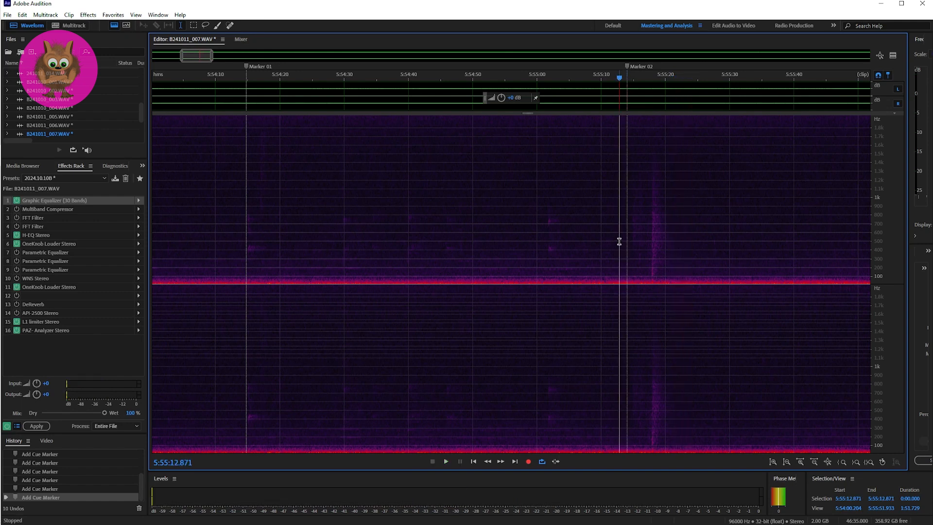
pyautogui.press('space')
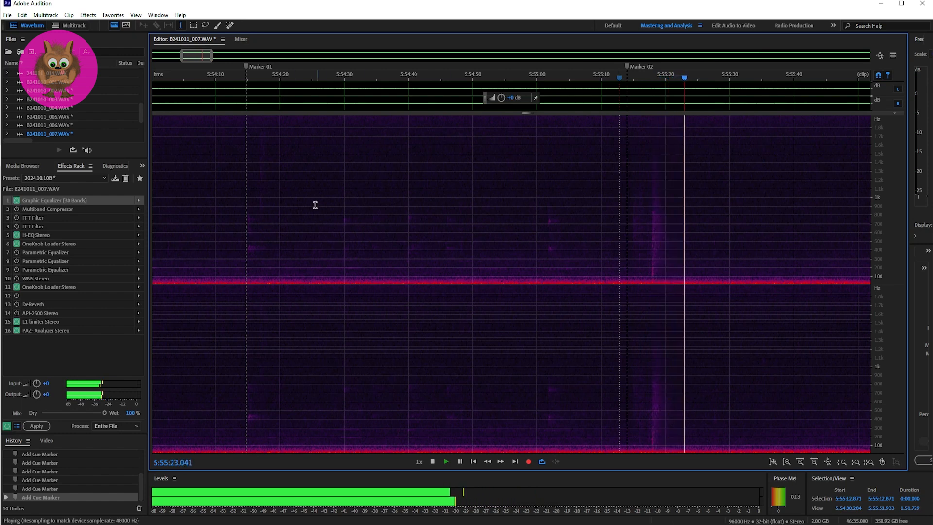
pyautogui.press('space')
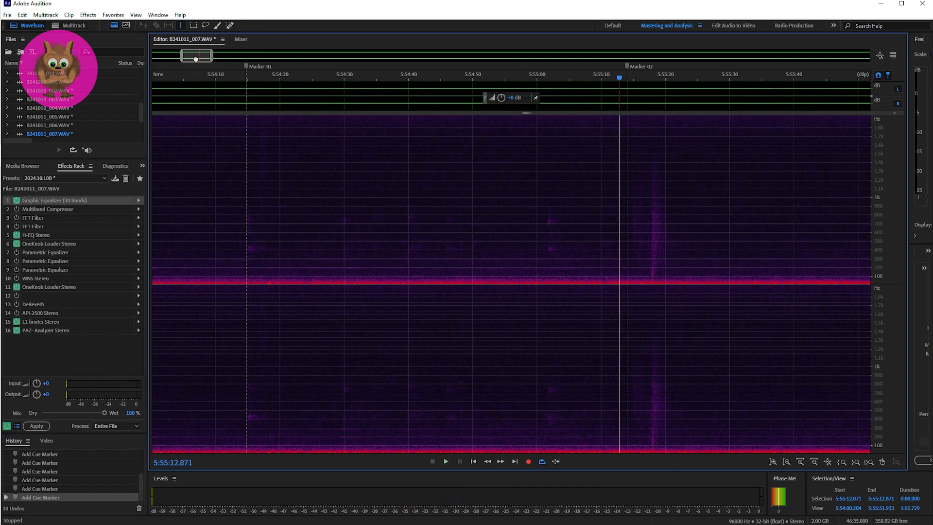
# Play the passage at Marker 03, once from 5:57:38.165 and twice from 5:57:37.932.
pyautogui.moveTo(193, 56); pyautogui.dragTo(207, 59)
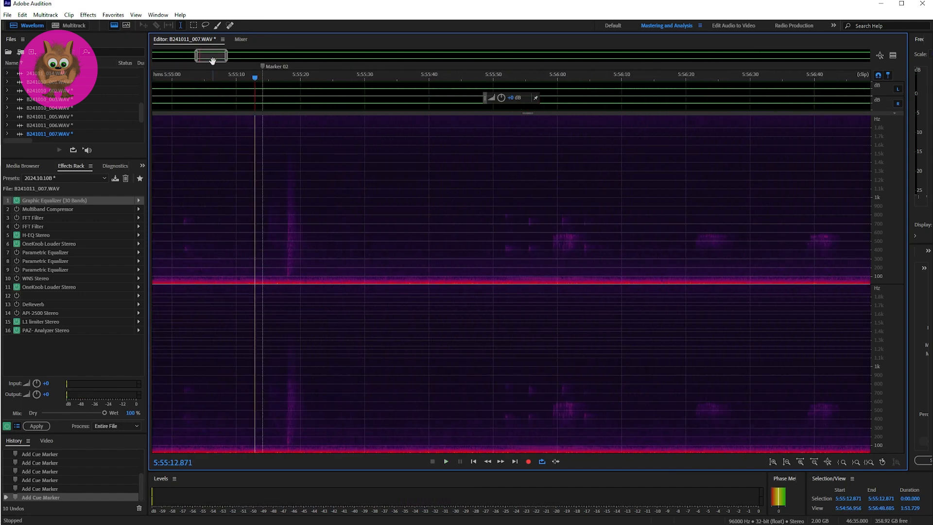
pyautogui.moveTo(212, 60); pyautogui.dragTo(248, 51)
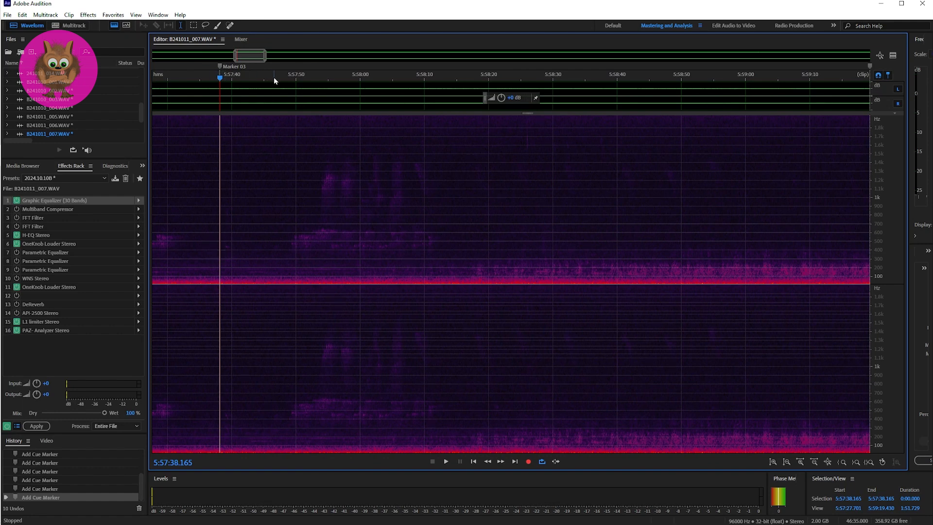
pyautogui.moveTo(265, 62); pyautogui.dragTo(238, 57)
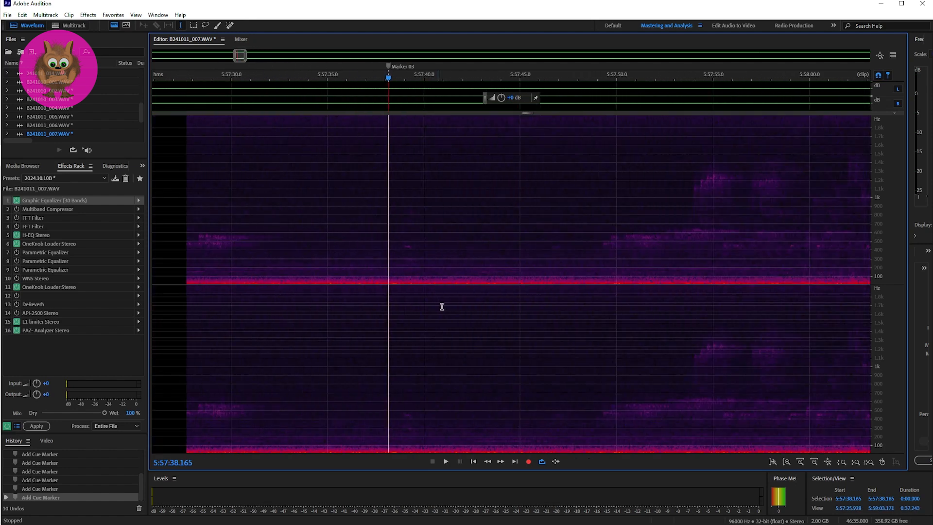
pyautogui.press('space')
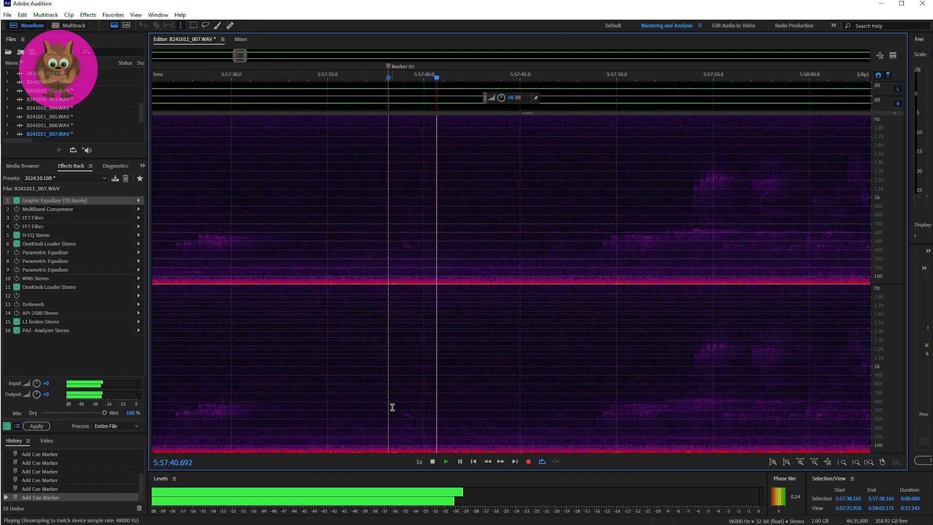
pyautogui.press('space')
pyautogui.click(384, 399)
pyautogui.press('space')
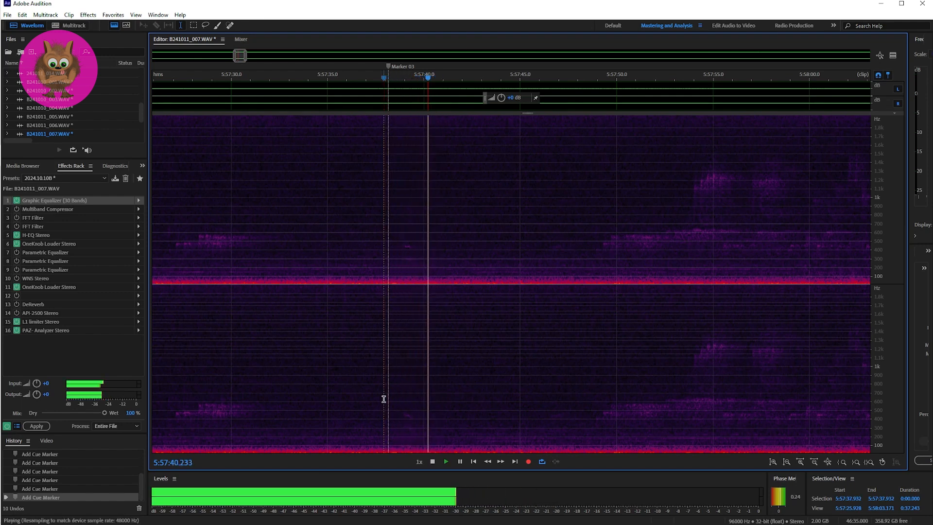
pyautogui.press('space')
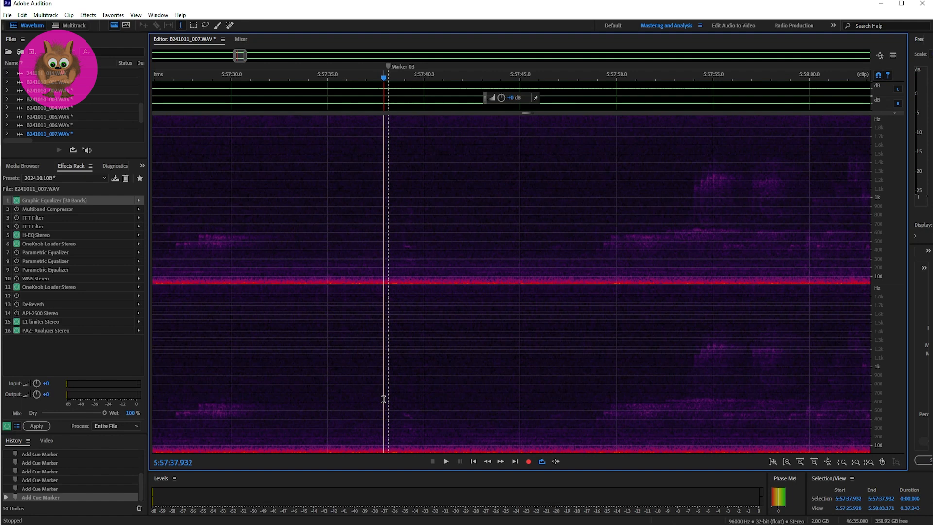
pyautogui.press('space')
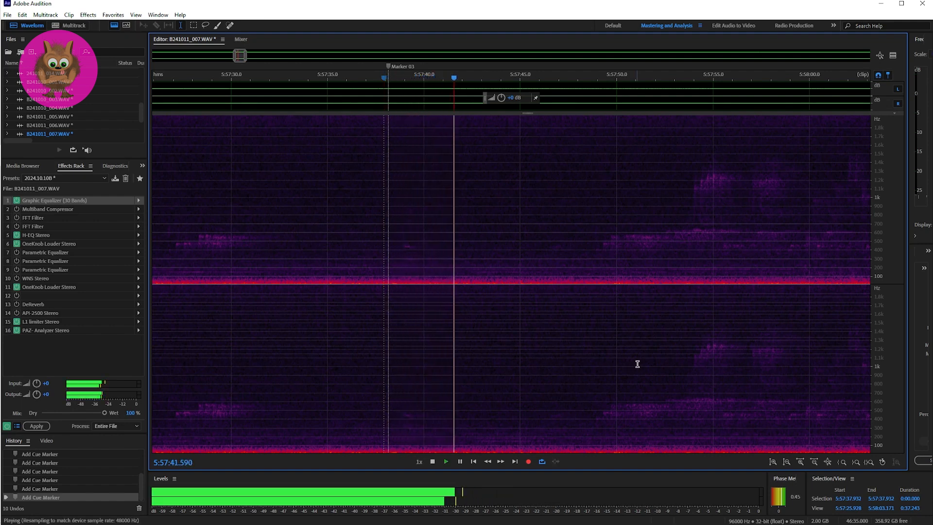
pyautogui.press('space')
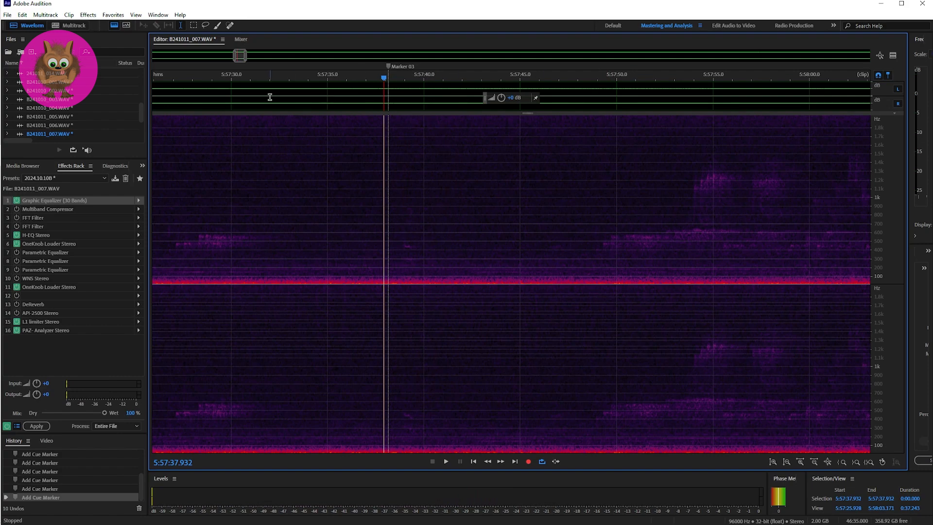
# Play the passage at Marker 04 three times, starting just before it at 5:59:18.638.
pyautogui.moveTo(240, 58); pyautogui.dragTo(262, 57)
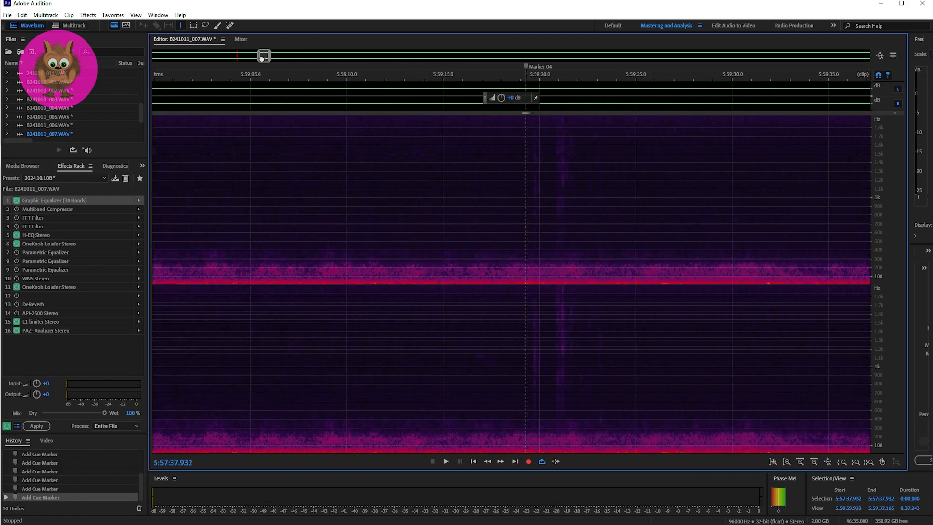
pyautogui.click(513, 213)
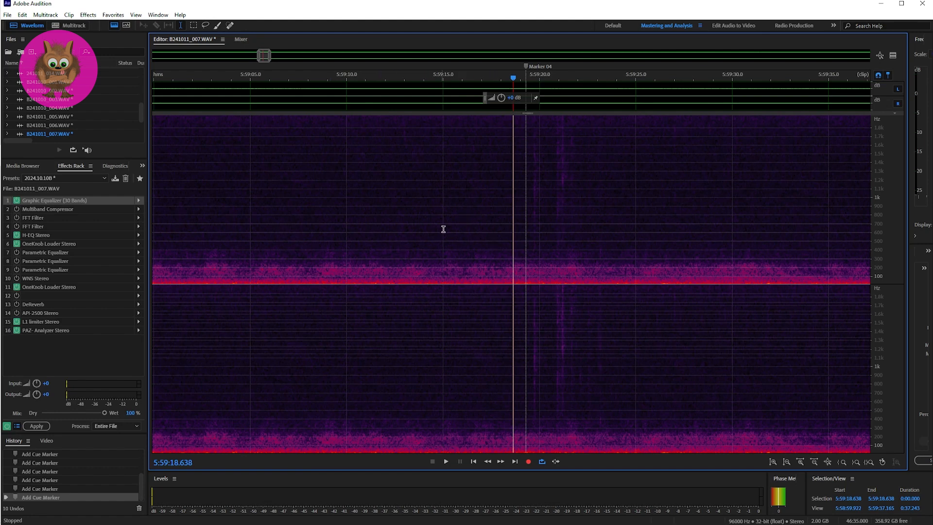
pyautogui.press('space')
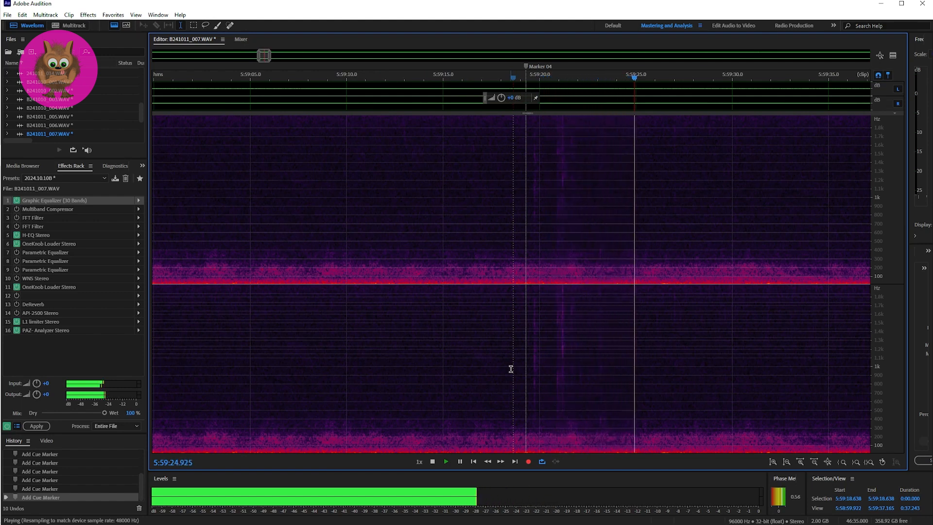
pyautogui.press('space')
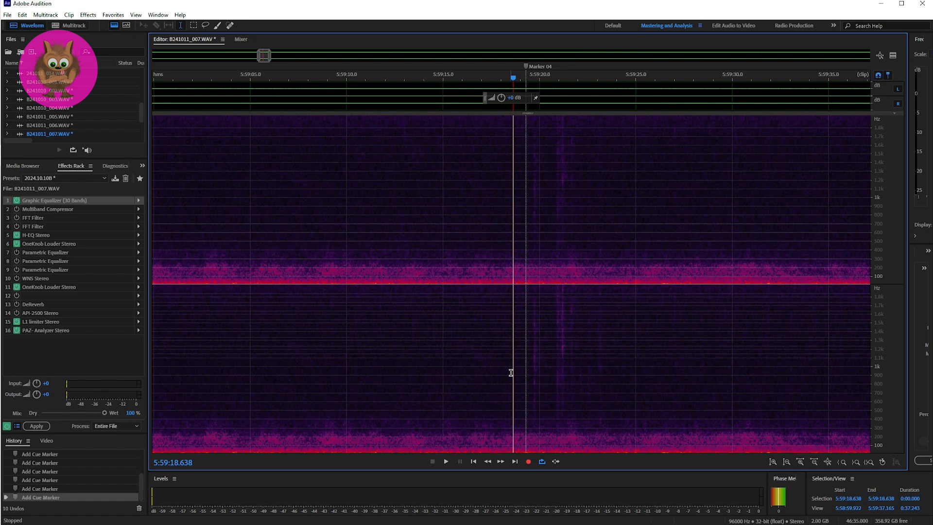
pyautogui.press('space')
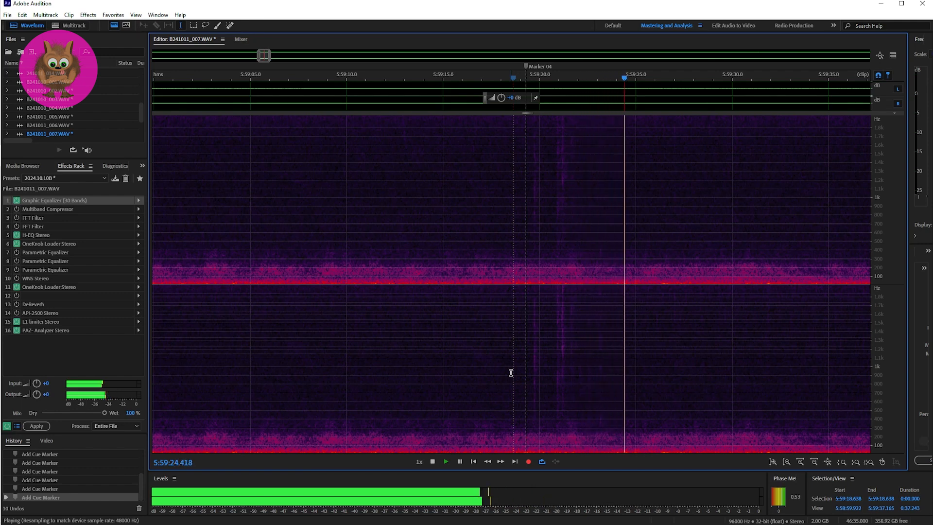
pyautogui.press('space')
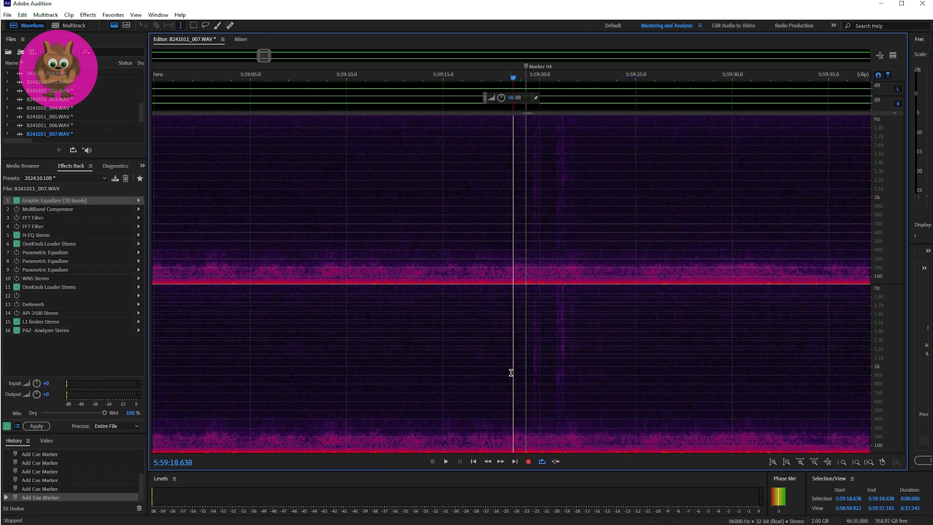
pyautogui.press('space')
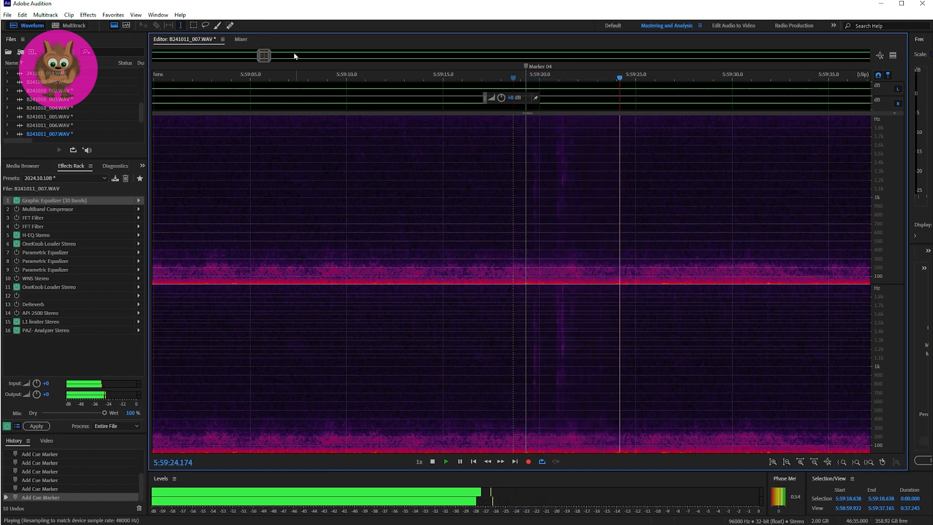
pyautogui.press('space')
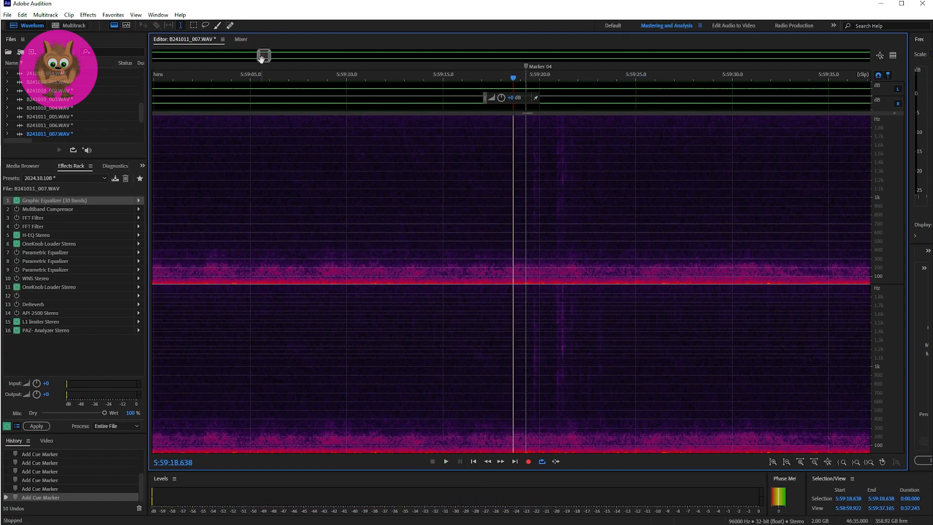
# Play the passage at Marker 05, first from 6:03:23.192 and again from 6:03:23.720.
pyautogui.moveTo(261, 57); pyautogui.dragTo(328, 60)
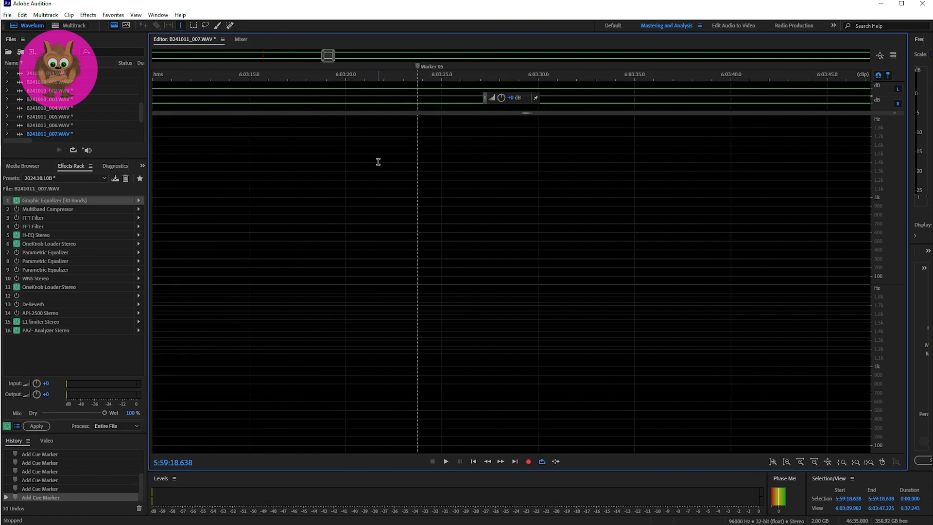
pyautogui.click(407, 246)
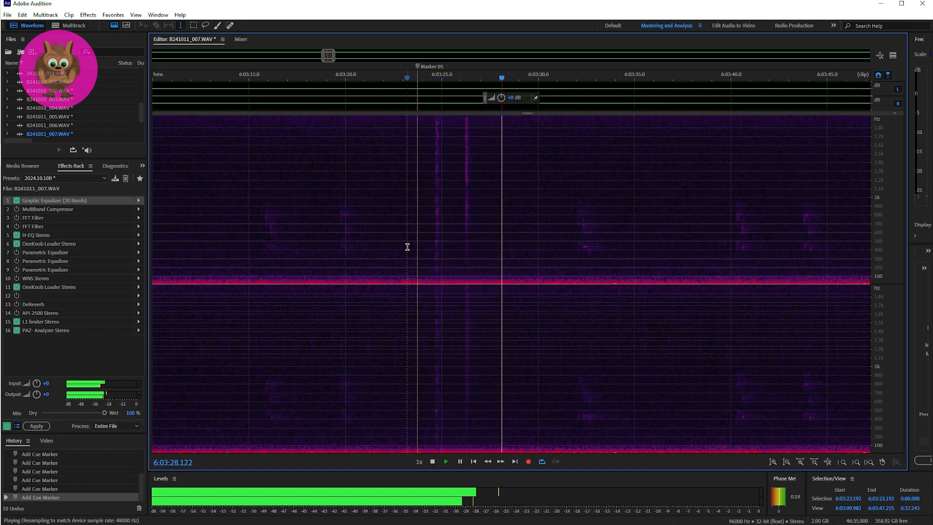
pyautogui.press('space')
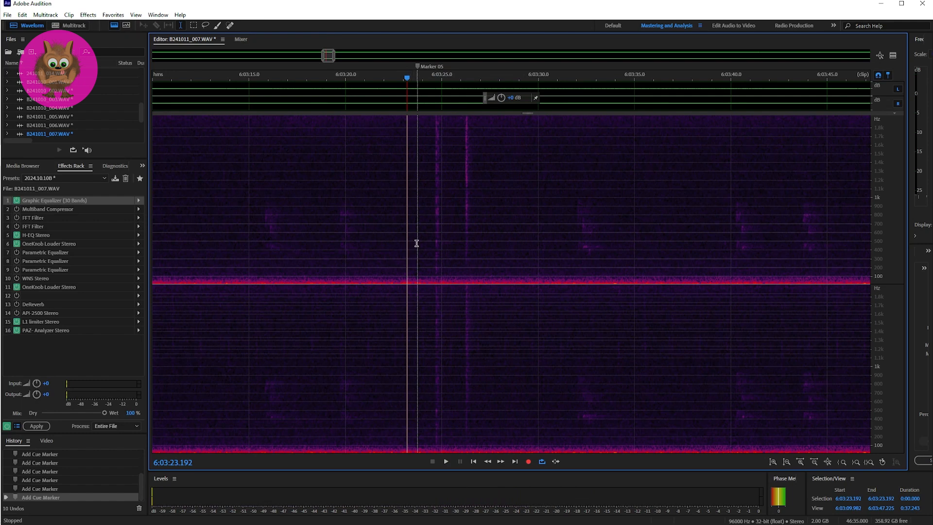
pyautogui.click(417, 243)
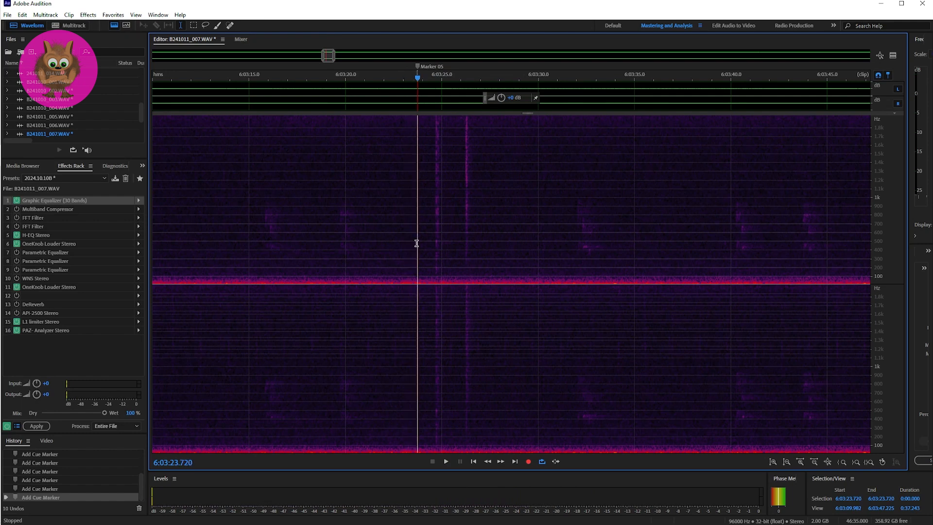
pyautogui.press('space')
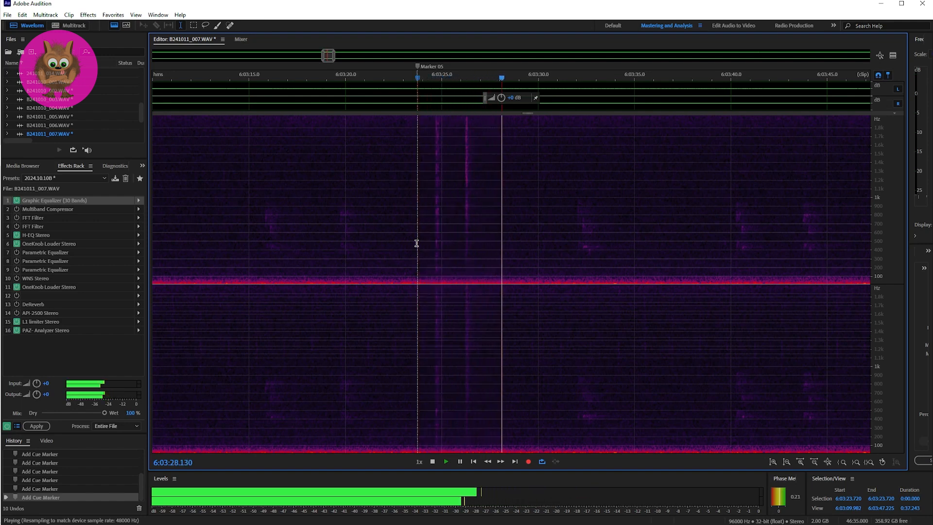
pyautogui.press('space')
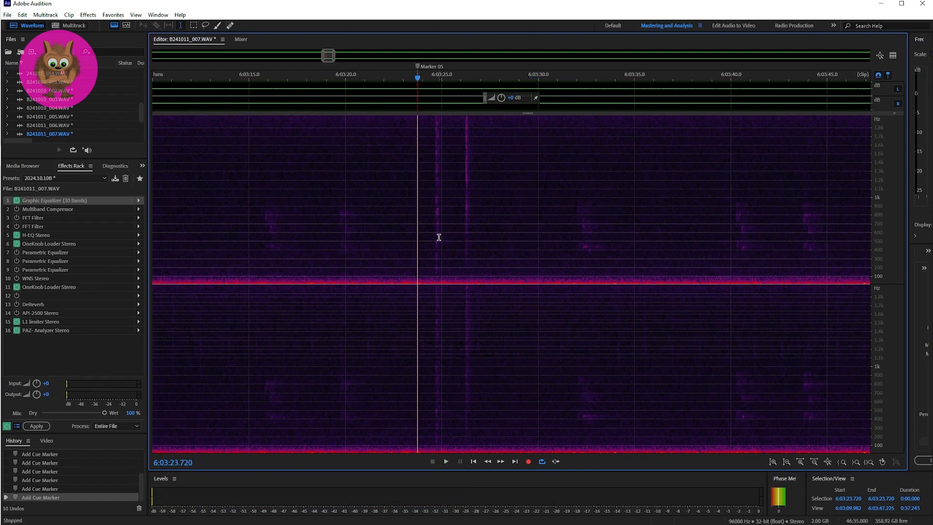
# Play the passage at Marker 06 twice, starting just before it at 6:06:12.451.
pyautogui.moveTo(329, 56); pyautogui.dragTo(369, 63)
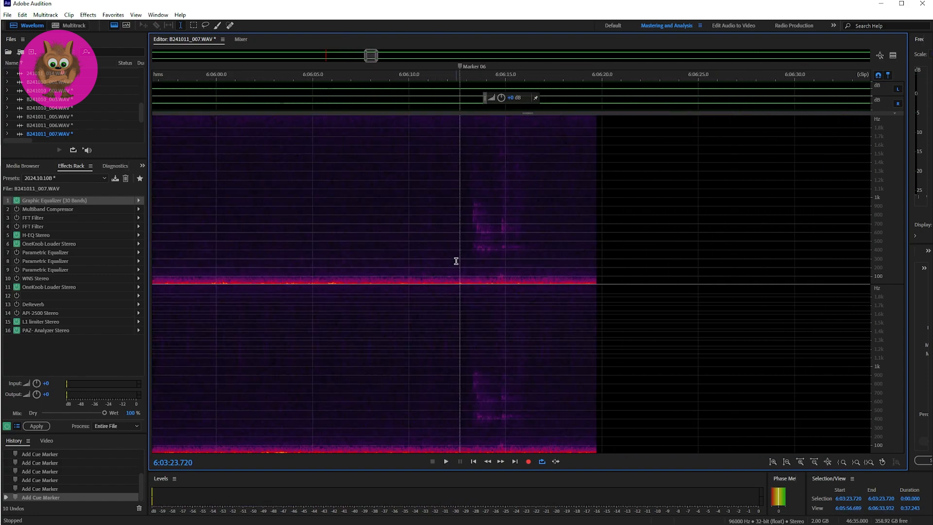
pyautogui.click(457, 261)
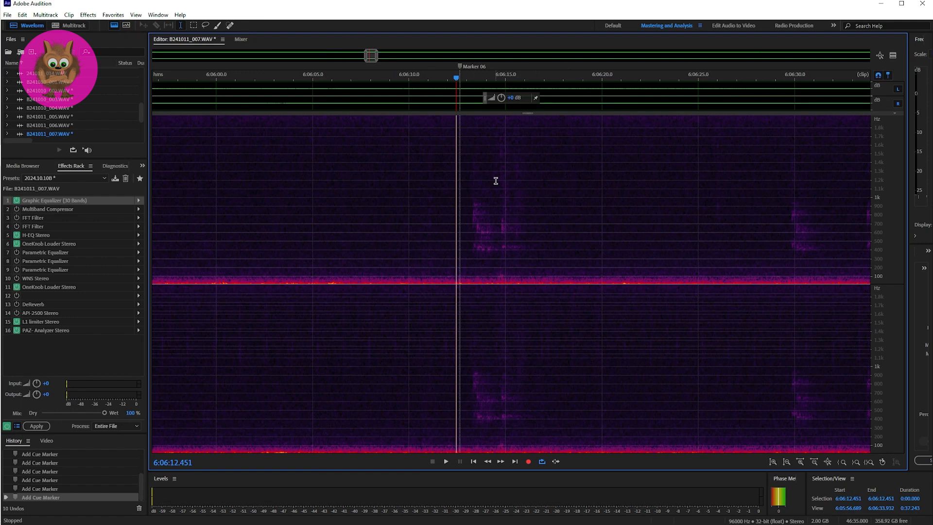
pyautogui.press('space')
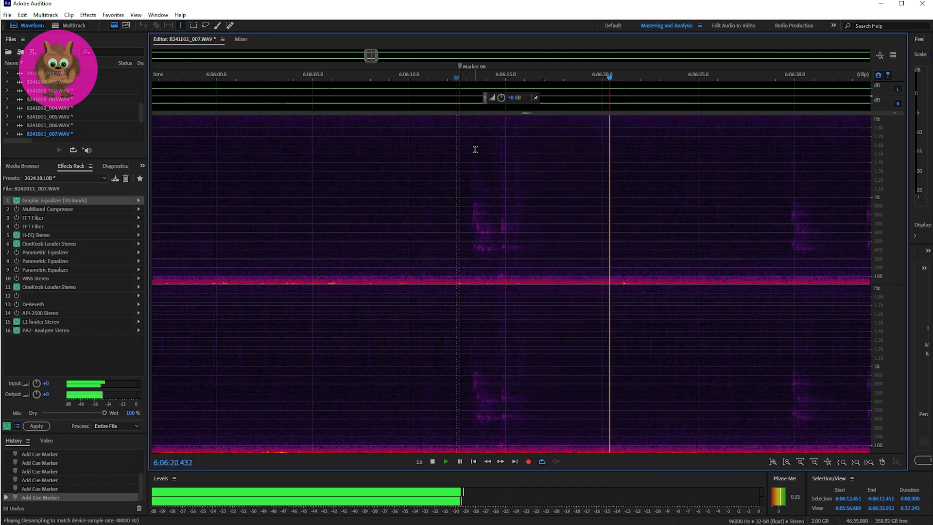
pyautogui.press('space')
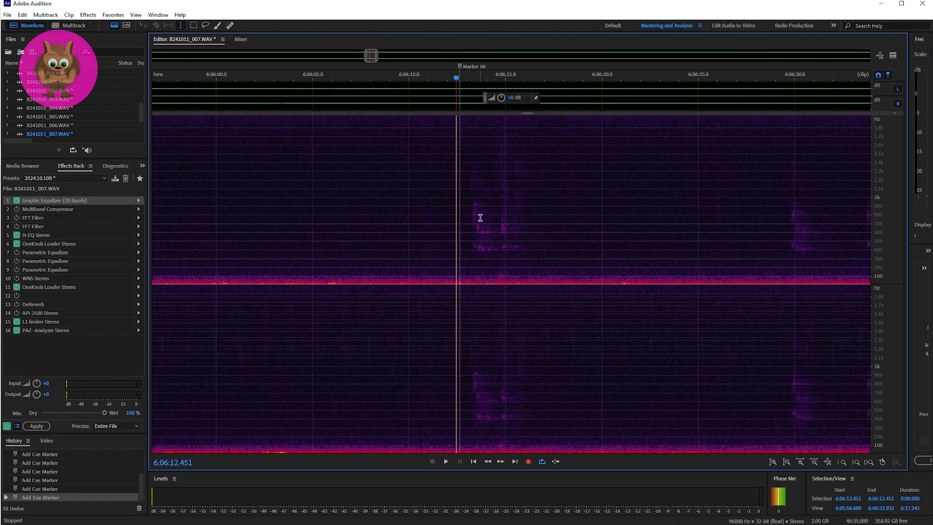
pyautogui.press('space')
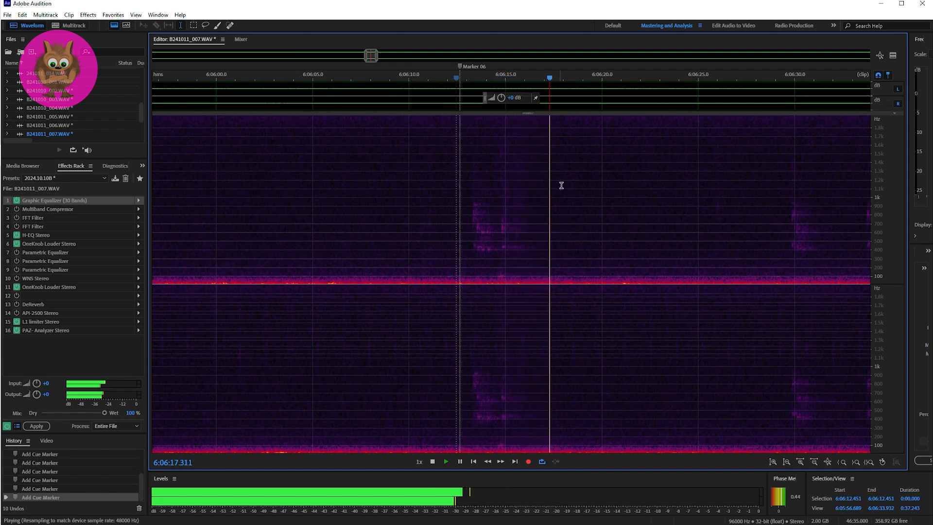
pyautogui.press('space')
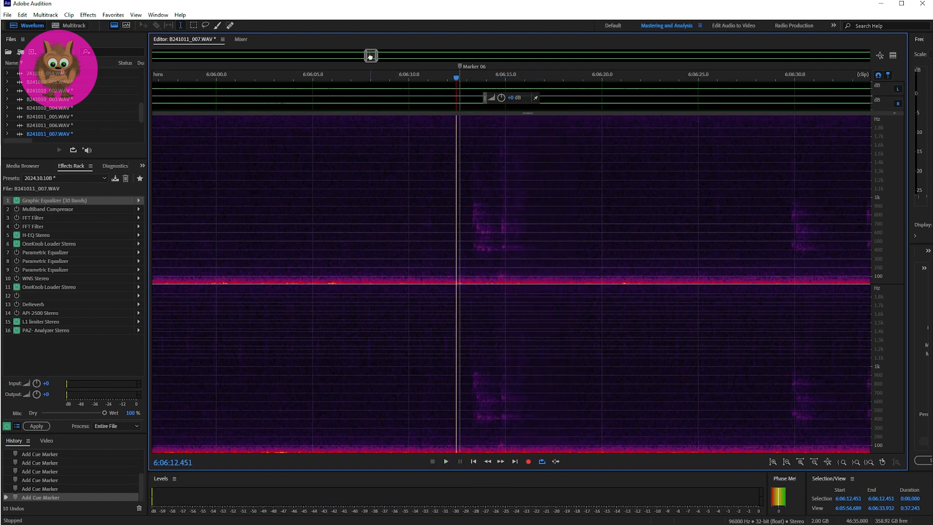
# Play the passage at Marker 07, starting just before it at 6:17:23.176.
pyautogui.moveTo(370, 56)
pyautogui.mouseDown()
pyautogui.moveTo(549, 63)
pyautogui.moveTo(538, 63)
pyautogui.mouseUp()
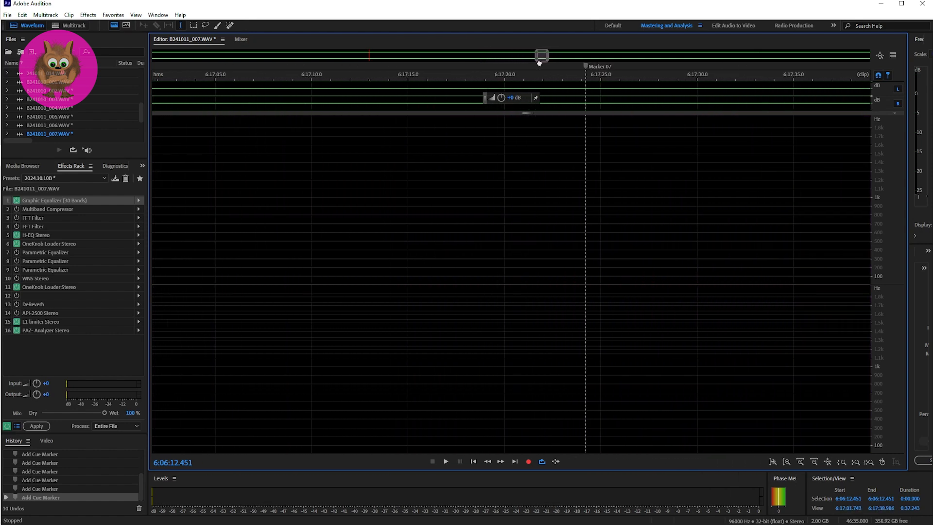
pyautogui.click(600, 219)
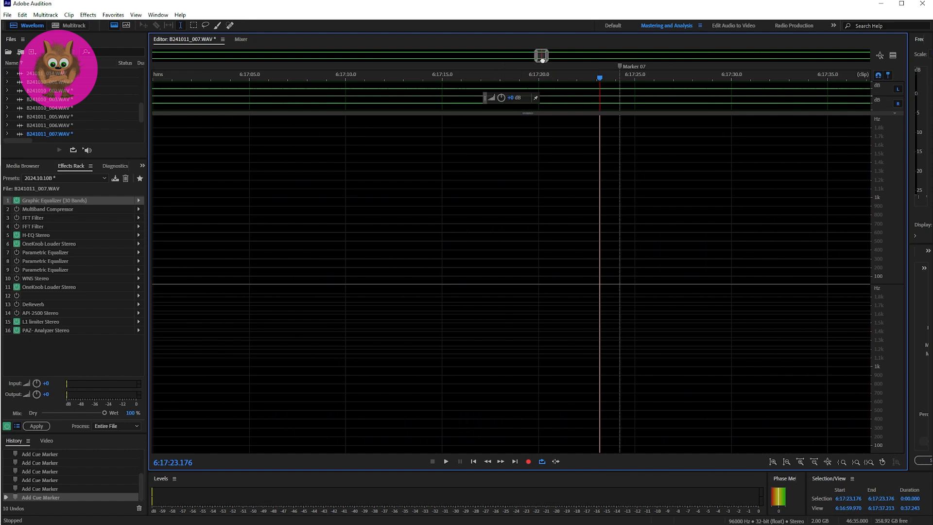
pyautogui.moveTo(543, 60); pyautogui.dragTo(544, 60)
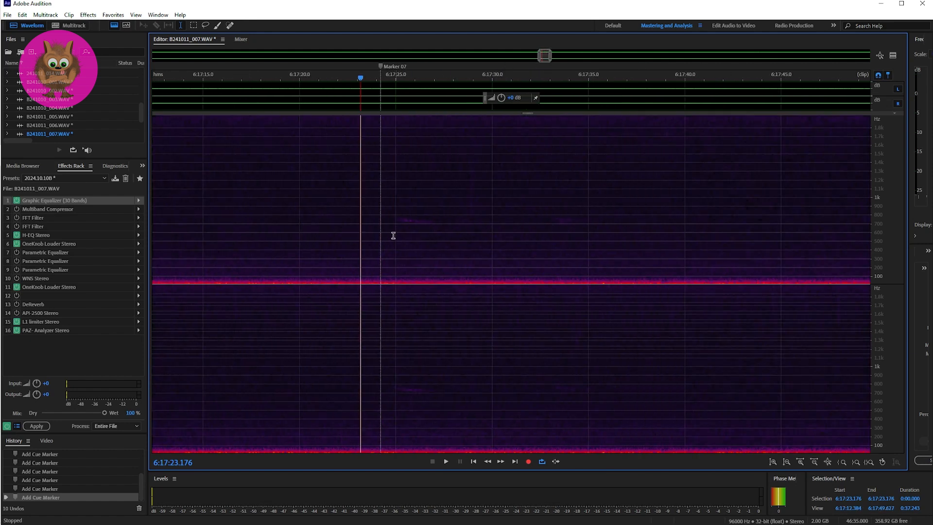
pyautogui.press('space')
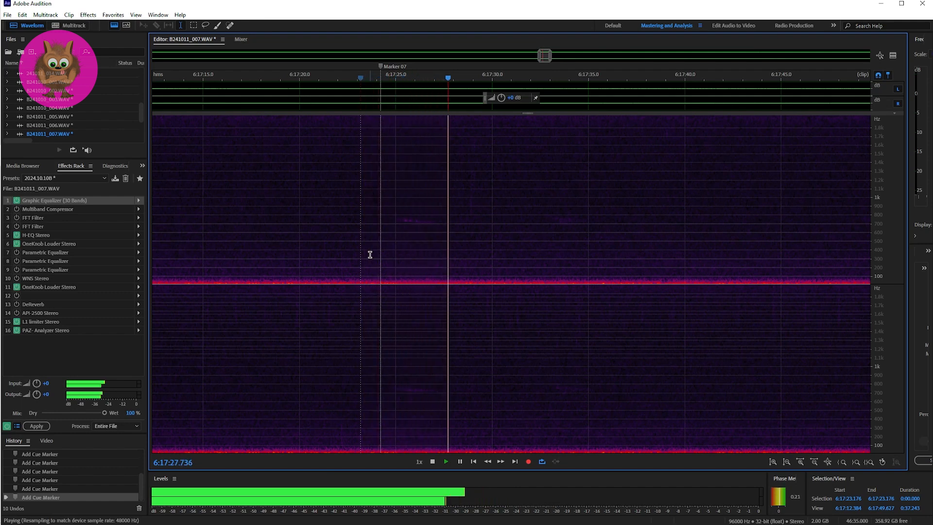
pyautogui.press('space')
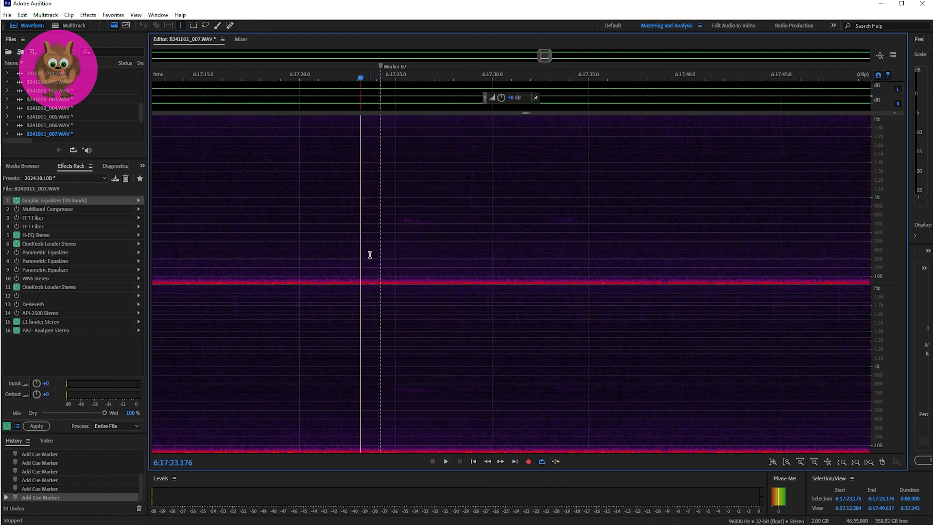
# Set the rack's Graphic Equalizer to -24.5 dB at 2k and -29.1 dB at 4k, and replay the Marker 07 passage.
pyautogui.click(139, 201)
pyautogui.click(148, 210)
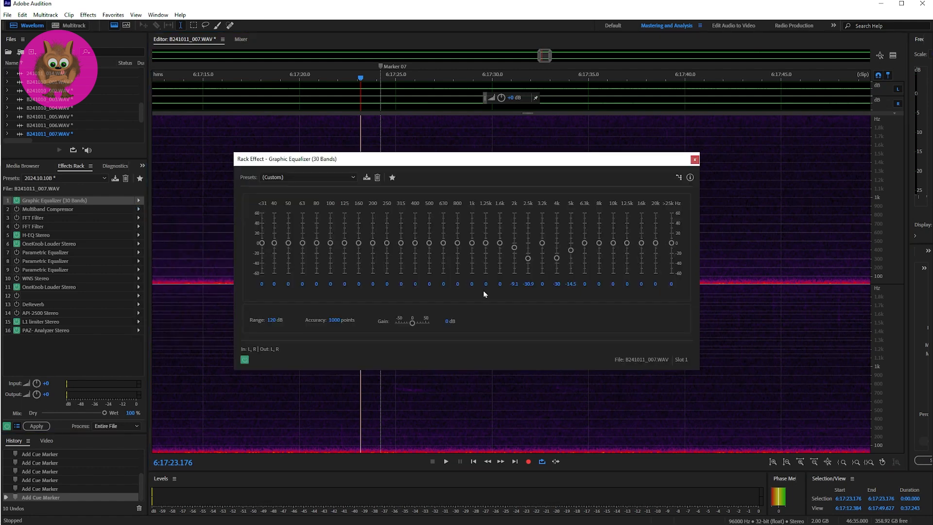
pyautogui.moveTo(514, 249); pyautogui.dragTo(516, 253)
pyautogui.press('space')
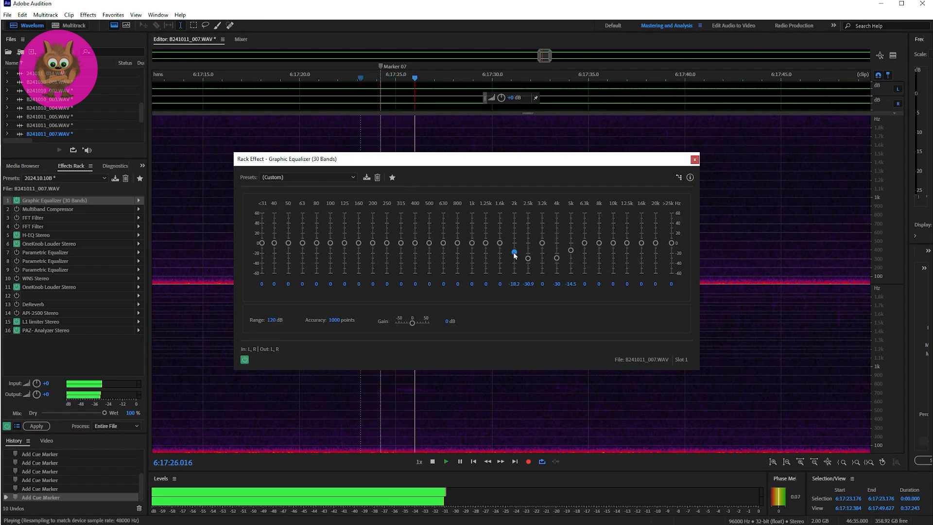
pyautogui.moveTo(514, 252); pyautogui.dragTo(515, 255)
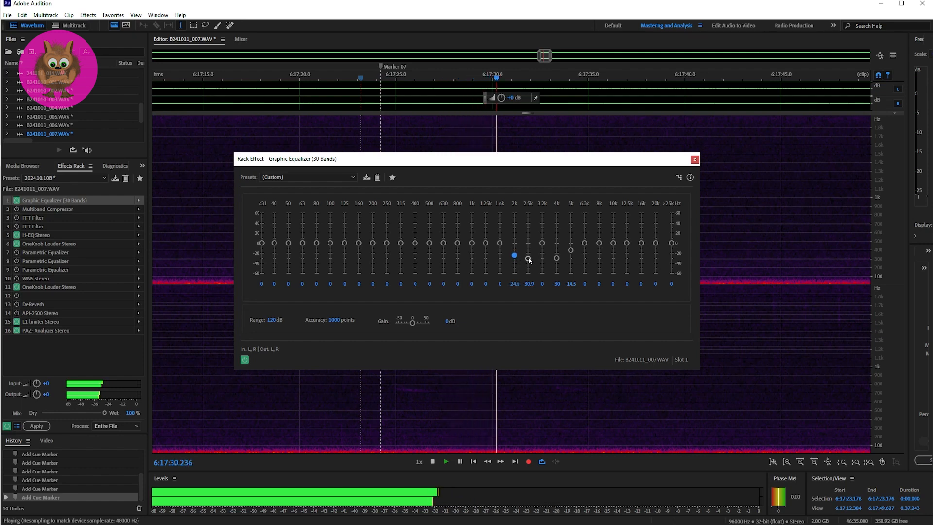
pyautogui.moveTo(557, 260); pyautogui.dragTo(559, 258)
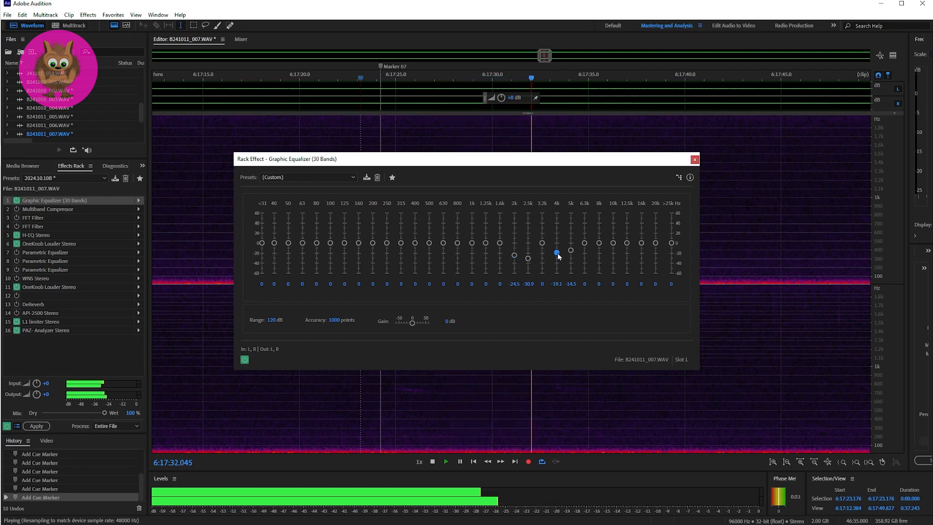
pyautogui.press('space')
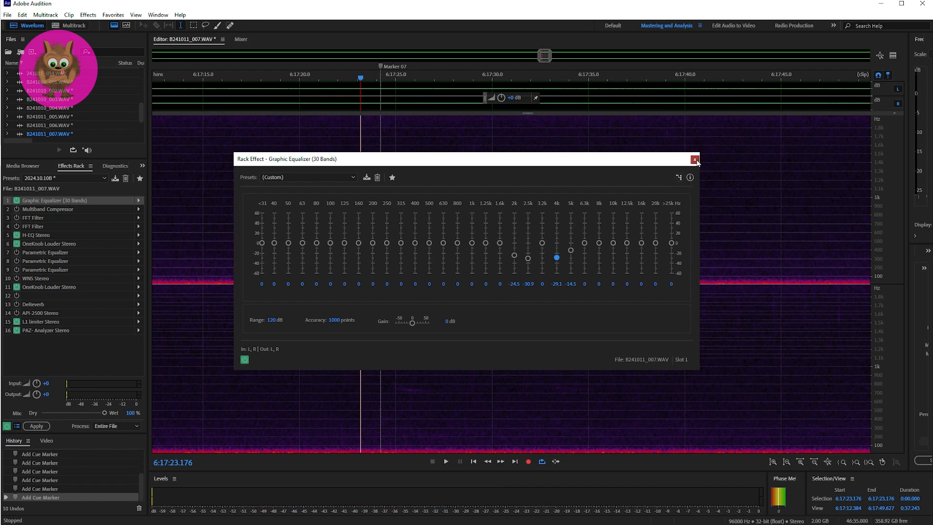
pyautogui.click(696, 159)
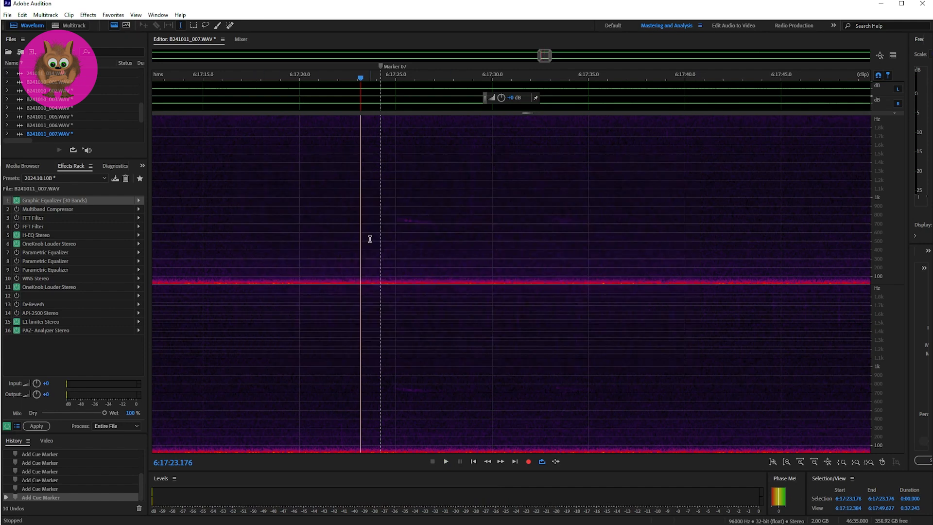
pyautogui.press('space')
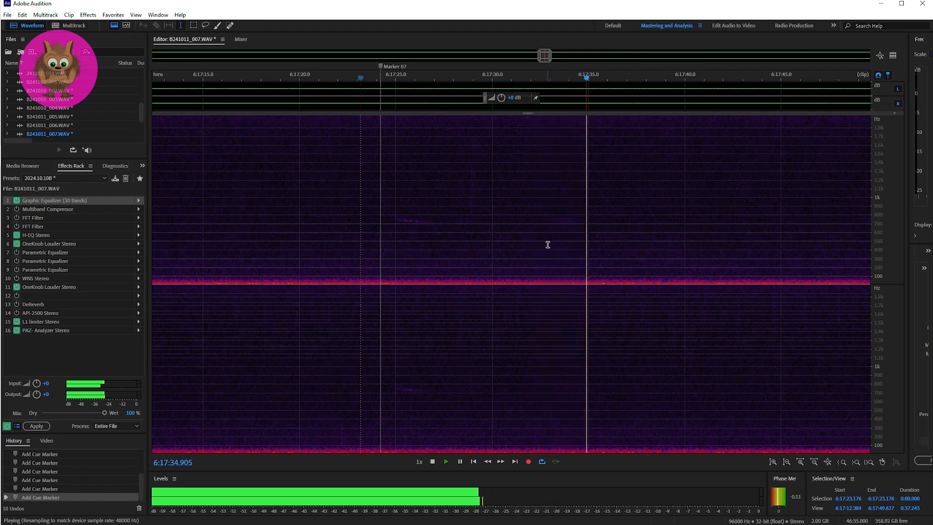
pyautogui.press('space')
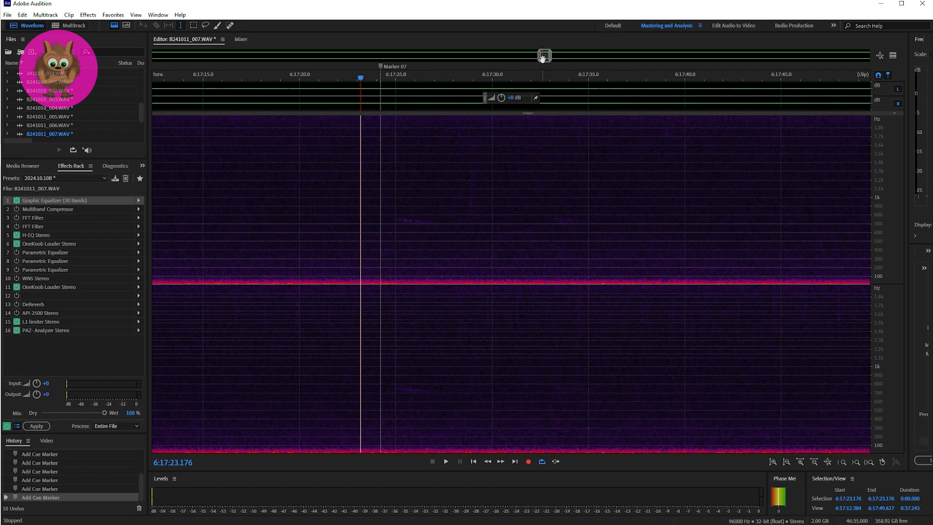
# Play the unmarked sound after Marker 07, once from 6:17:57.046 and twice from 6:17:55.439.
pyautogui.moveTo(543, 57); pyautogui.dragTo(550, 58)
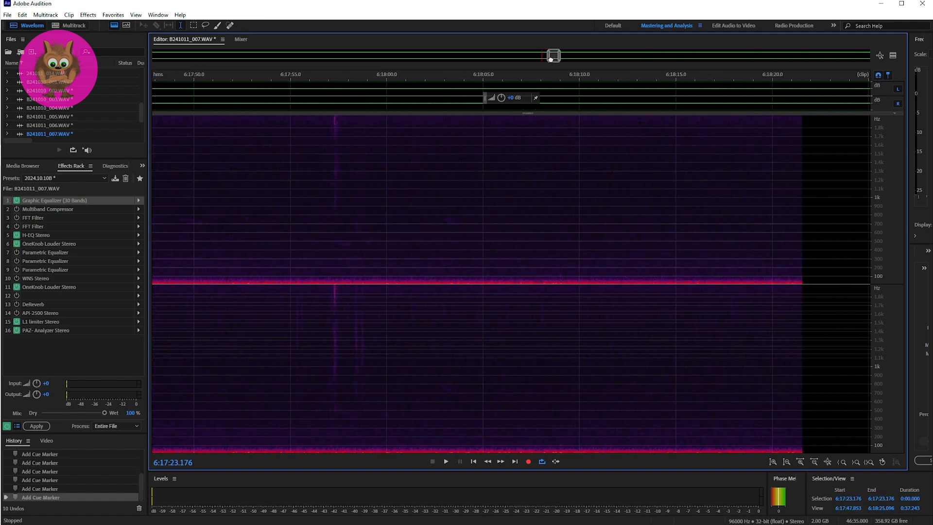
pyautogui.click(329, 199)
pyautogui.press('space')
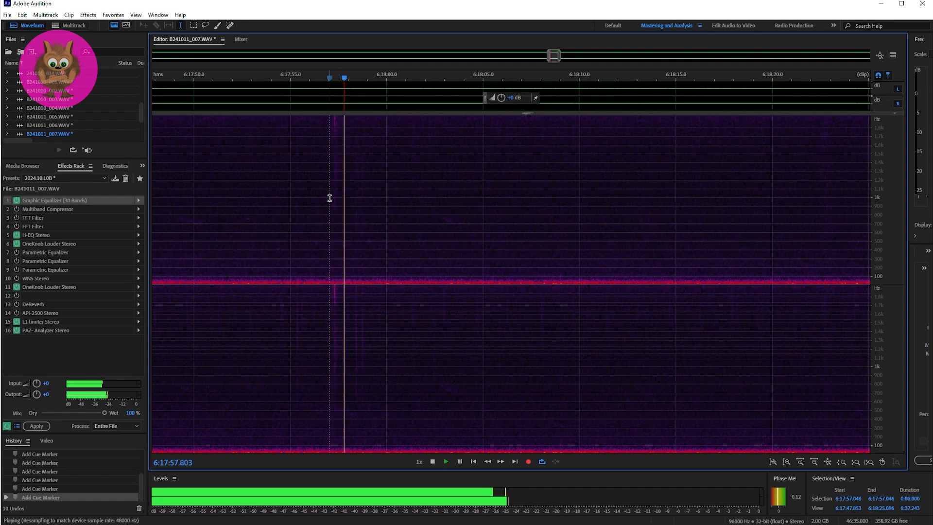
pyautogui.click(298, 196)
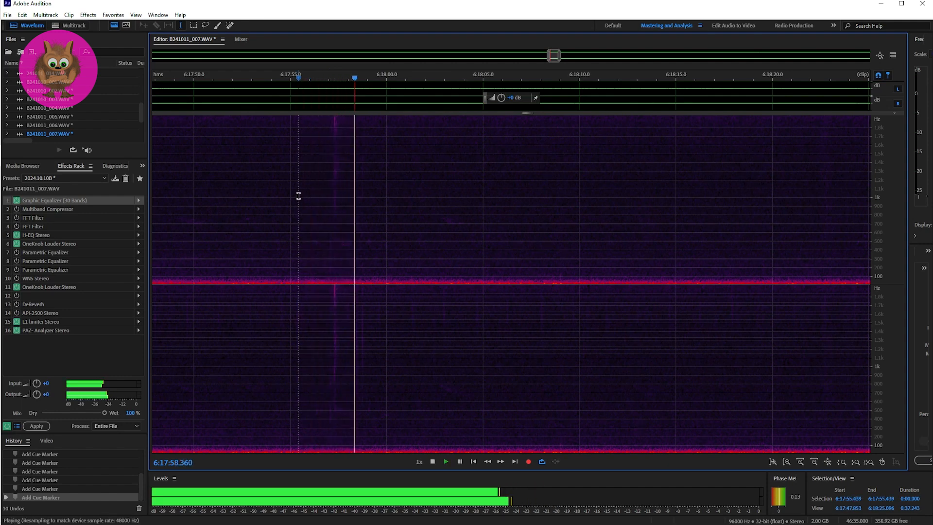
pyautogui.press('space')
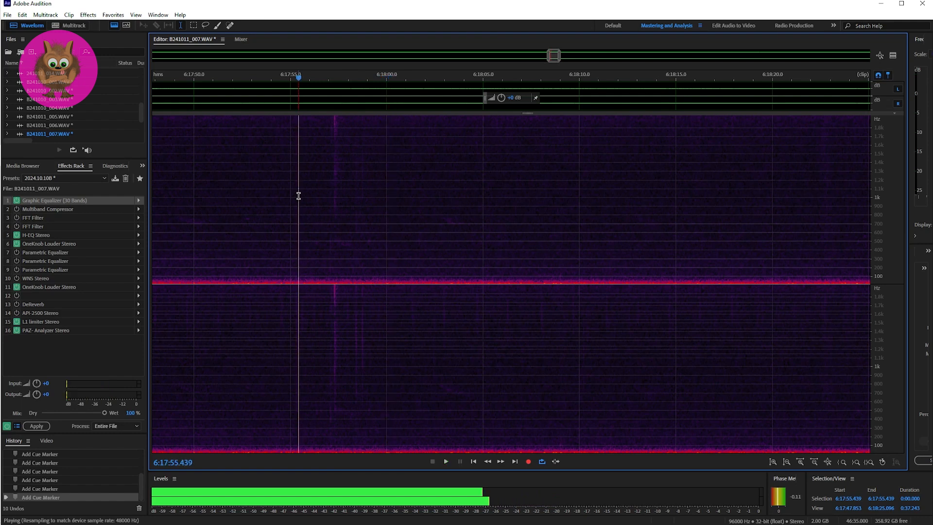
pyautogui.press('space')
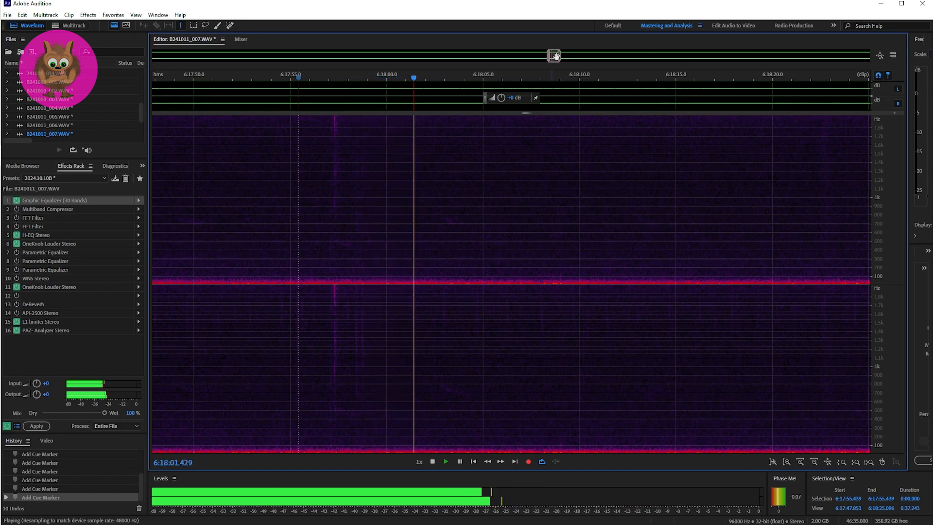
# Play the passage at Marker 08 twice, starting just before it at 6:31:04.502.
pyautogui.click(564, 57)
pyautogui.moveTo(564, 57); pyautogui.dragTo(641, 55)
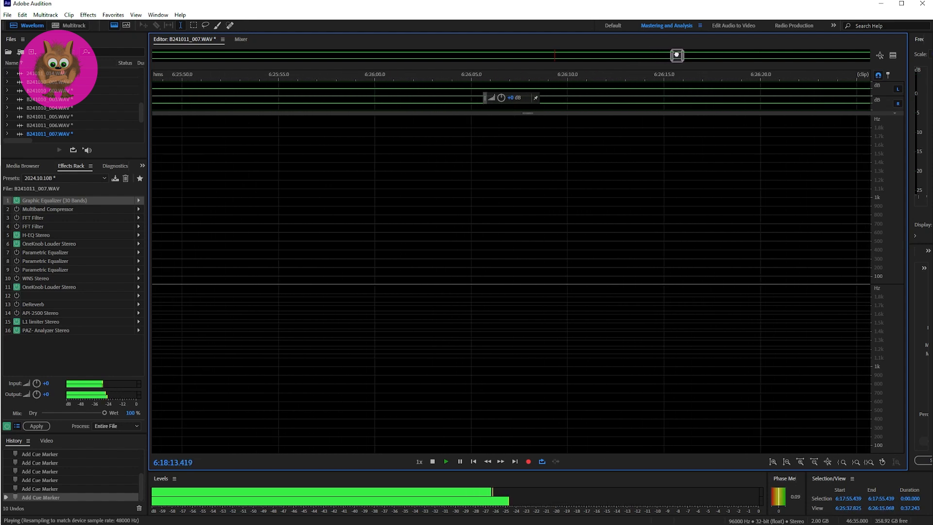
pyautogui.moveTo(677, 55); pyautogui.dragTo(747, 57)
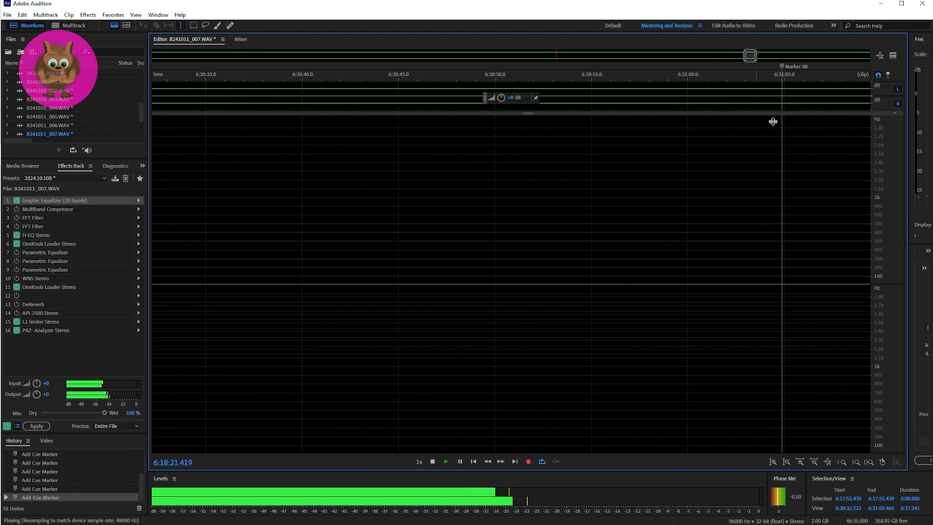
pyautogui.moveTo(750, 56); pyautogui.dragTo(754, 57)
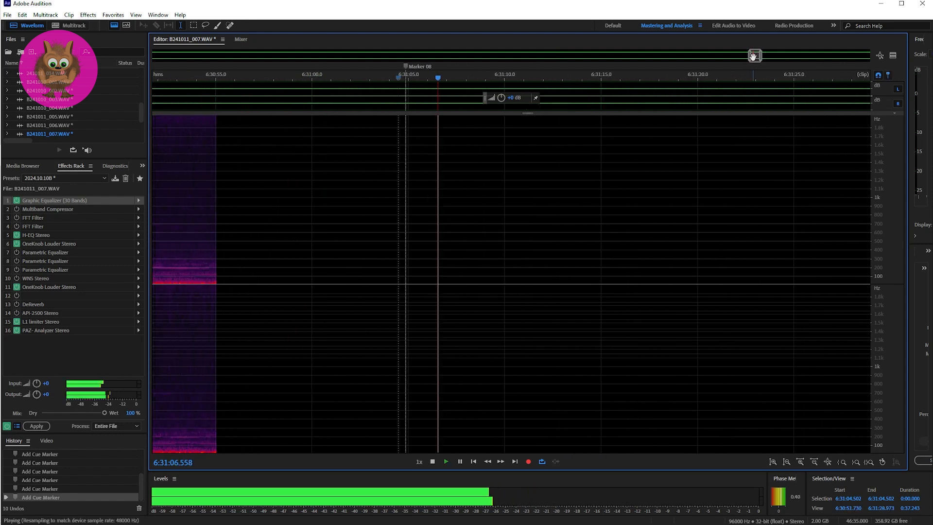
pyautogui.press('space')
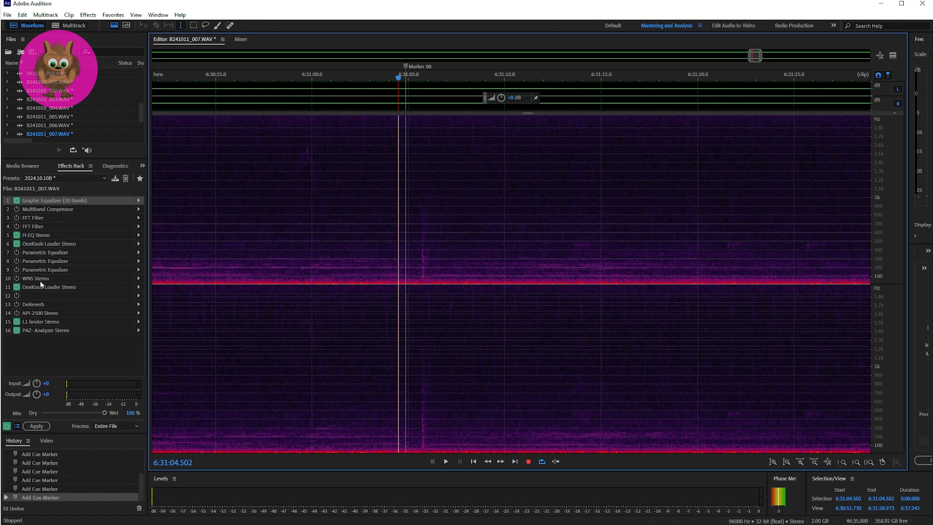
pyautogui.press('space')
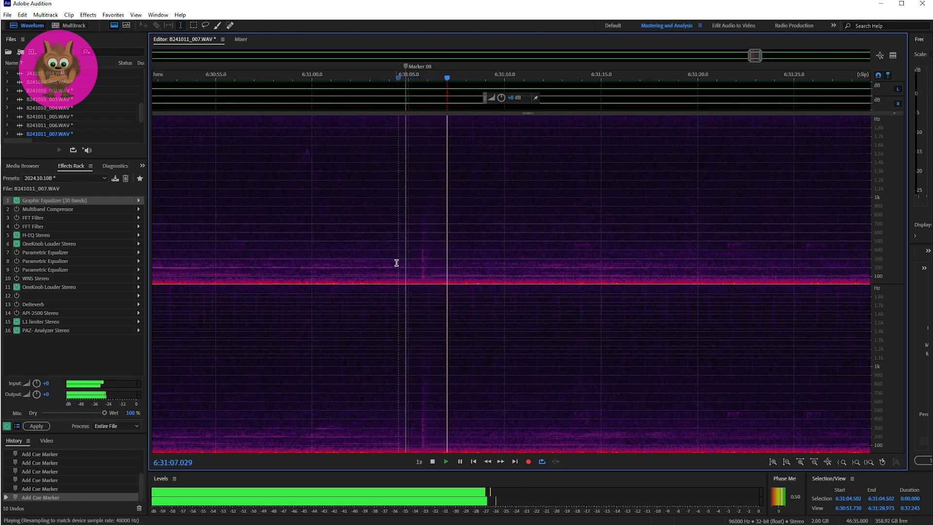
pyautogui.press('space')
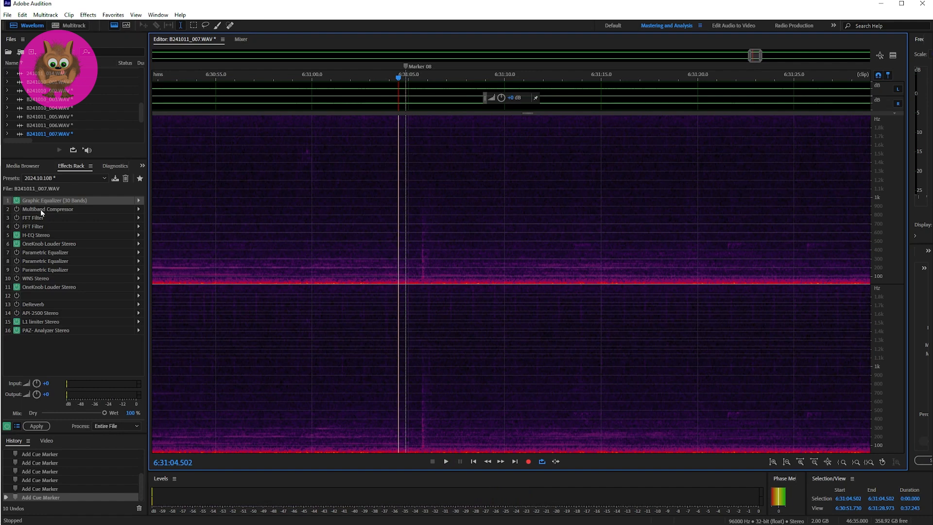
# Check the band settings of the rack's Graphic Equalizer and replay the Marker 08 passage from 6:31:04.502.
pyautogui.click(142, 203)
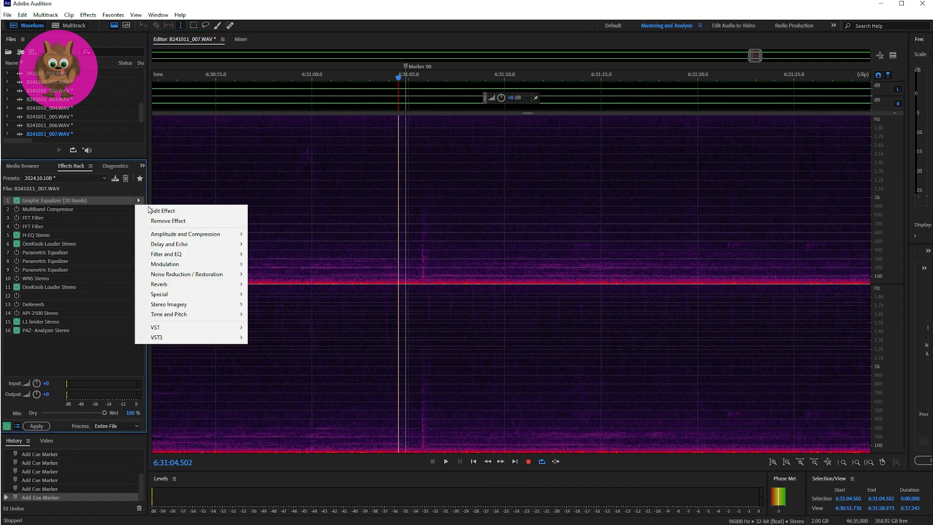
pyautogui.click(154, 211)
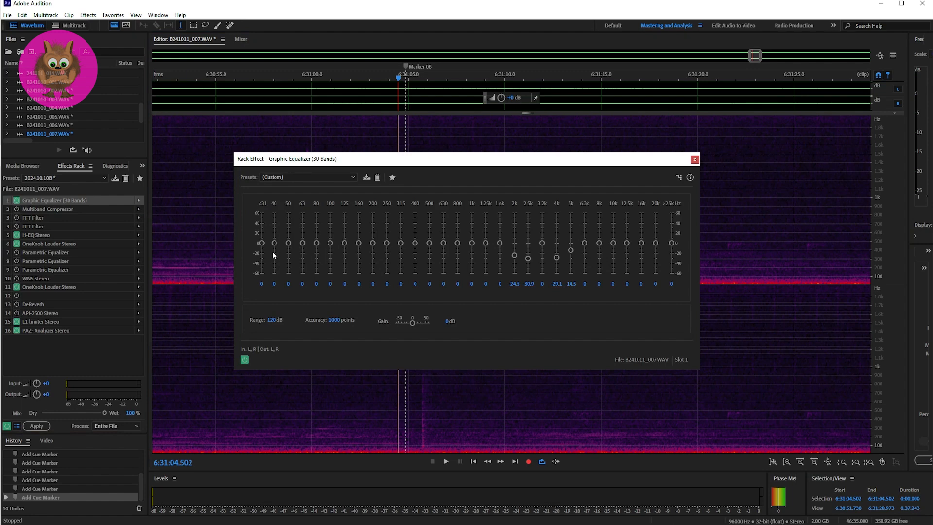
pyautogui.click(695, 161)
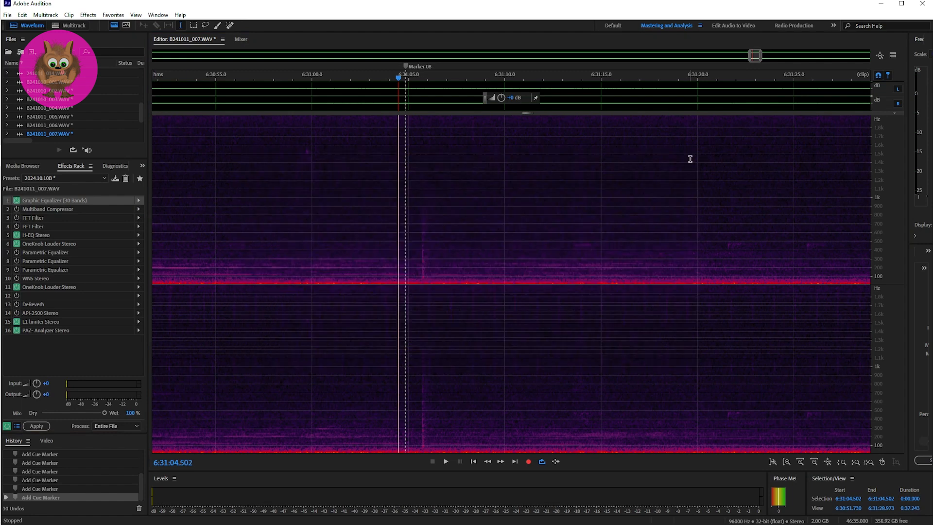
pyautogui.press('space')
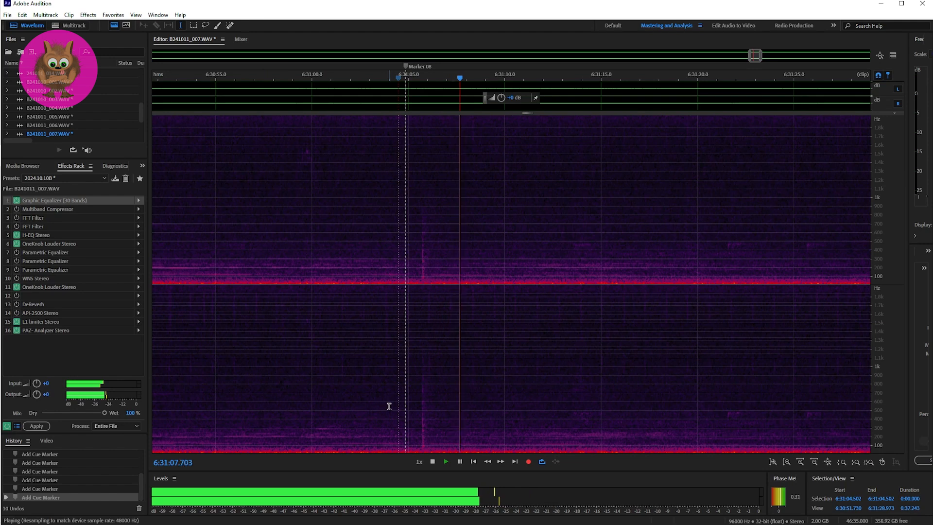
pyautogui.press('space')
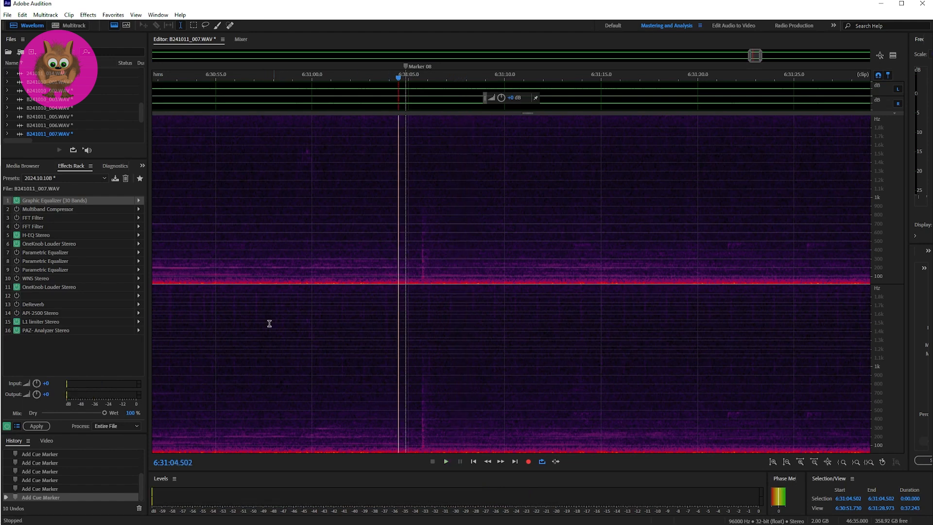
# Play the passage at Marker 08 once more from 6:31:04.502.
pyautogui.press('space')
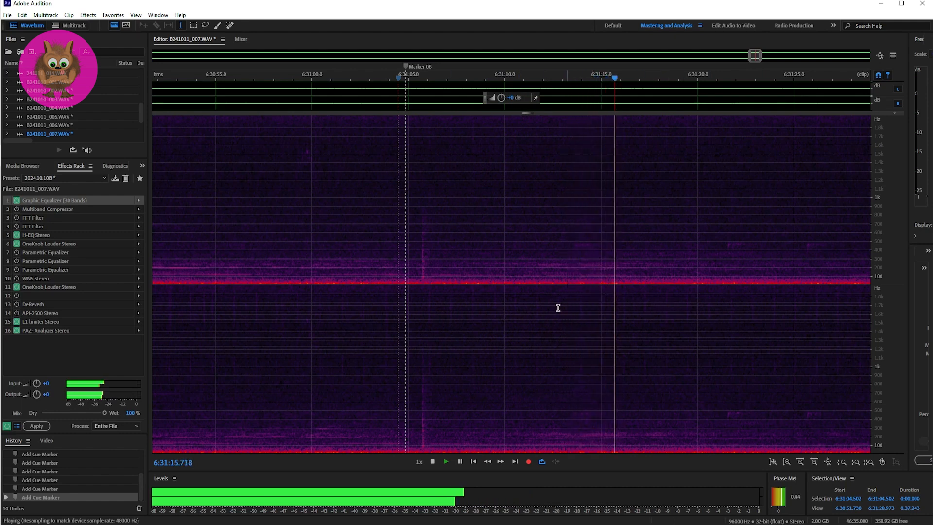
pyautogui.press('space')
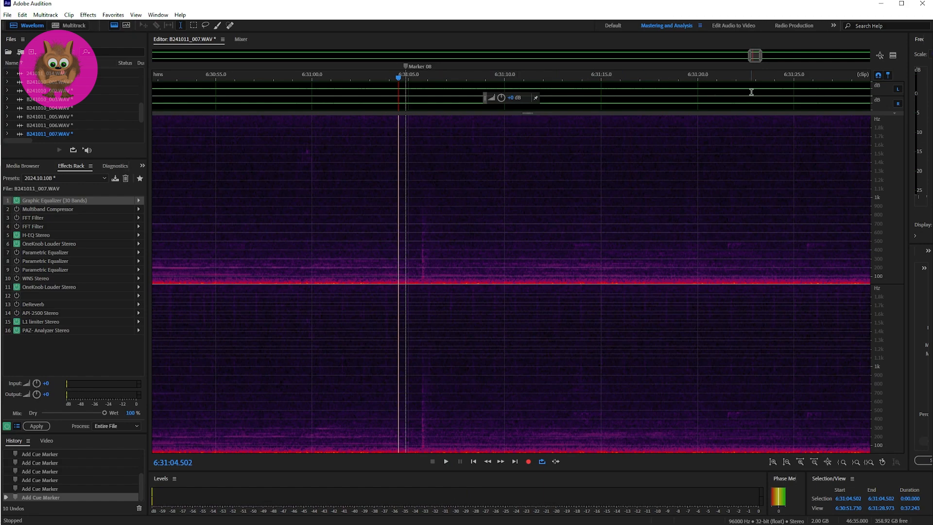
# Play the passage at Marker 09 from 6:35:05.614 and listen on past 6:35:43, following the sounds after the marker.
pyautogui.moveTo(755, 57); pyautogui.dragTo(817, 57)
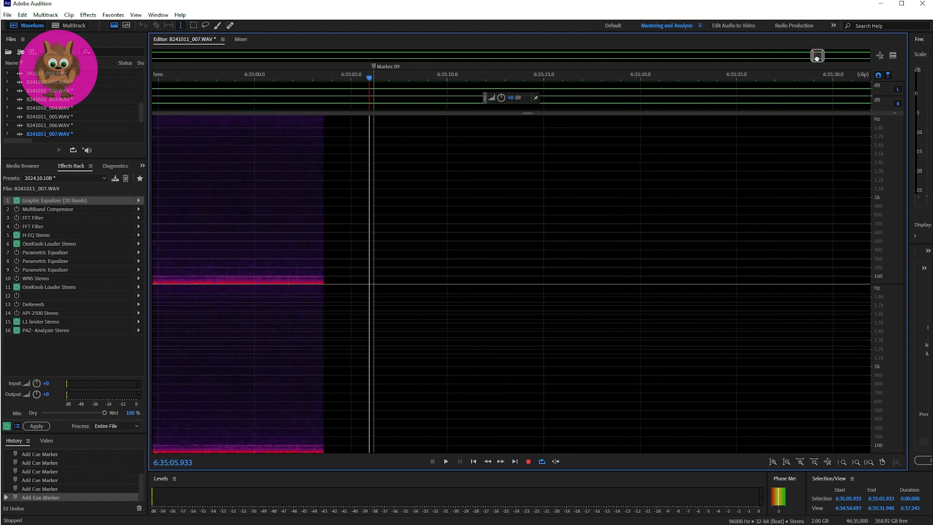
pyautogui.click(362, 241)
pyautogui.press('space')
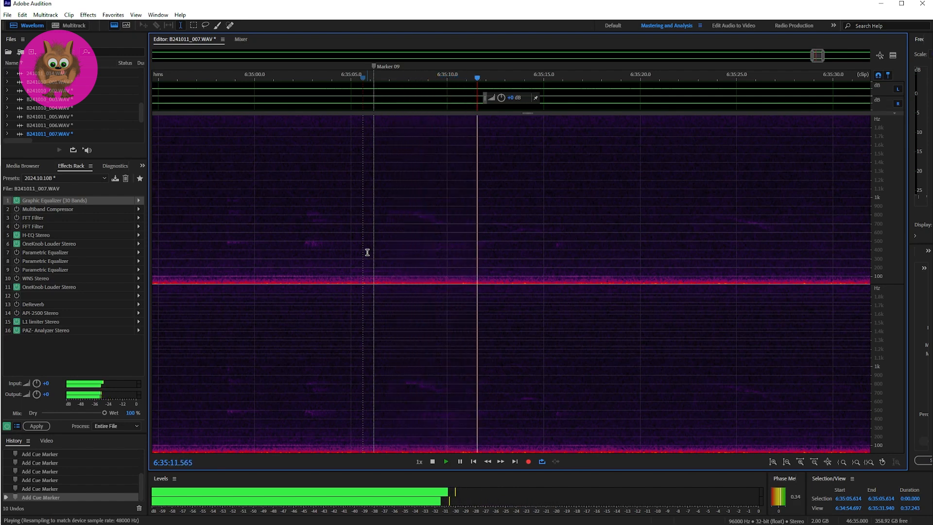
pyautogui.click(824, 56)
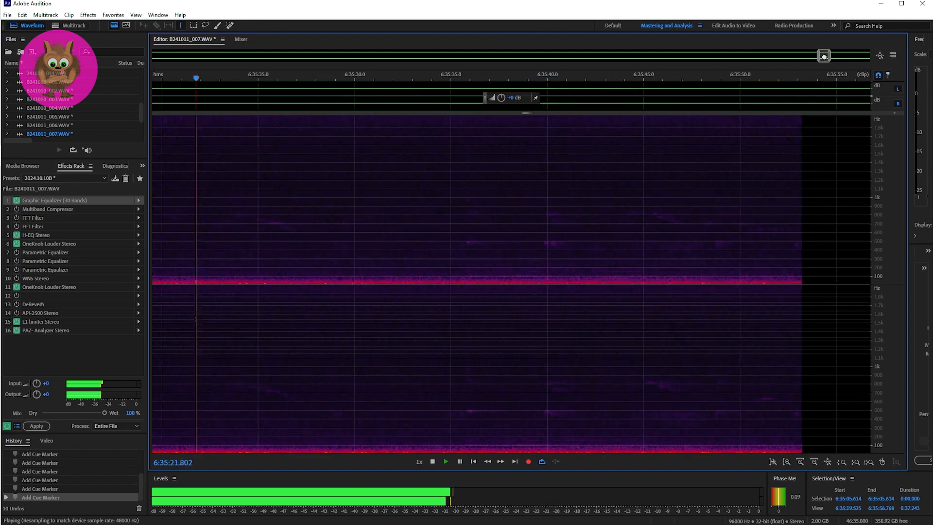
pyautogui.moveTo(824, 57); pyautogui.dragTo(823, 56)
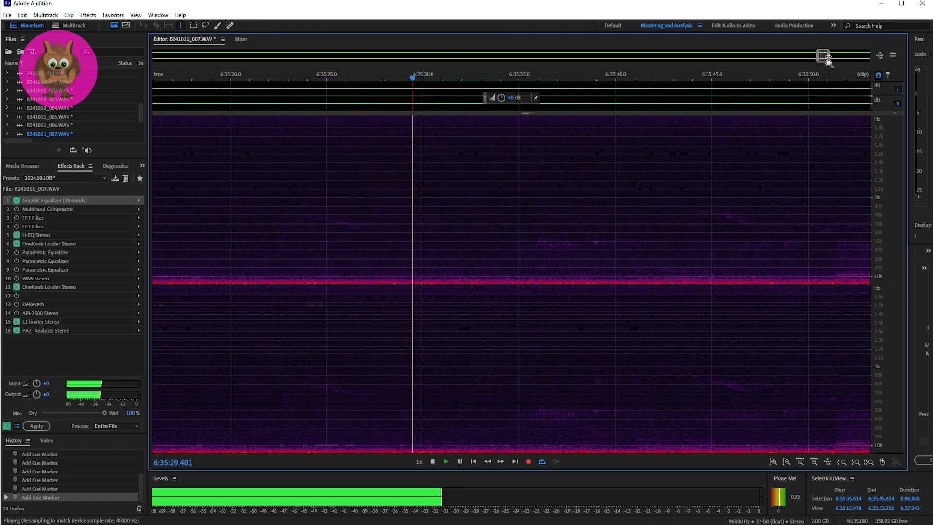
pyautogui.moveTo(831, 61); pyautogui.dragTo(833, 61)
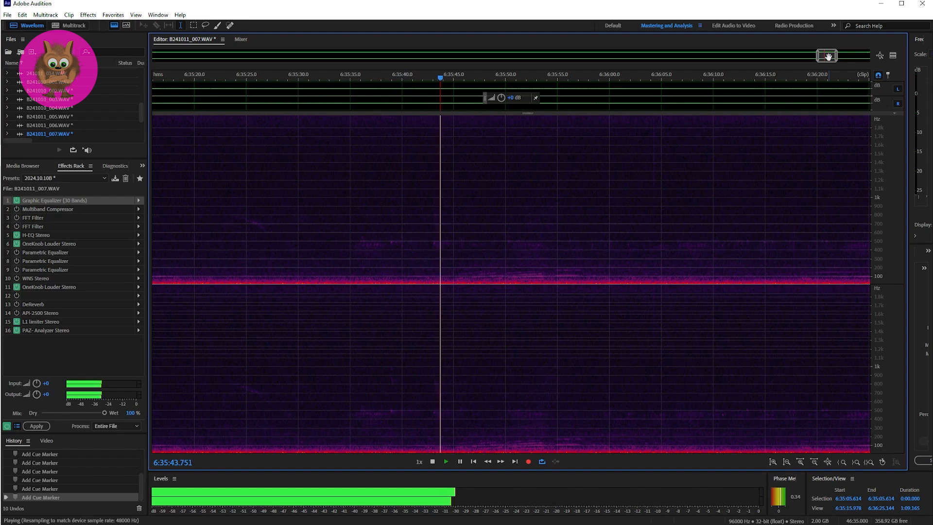
pyautogui.press('space')
# Return to Marker 09 and replay its passage from 6:35:05.614 to about 6:35:29.
pyautogui.click(828, 56)
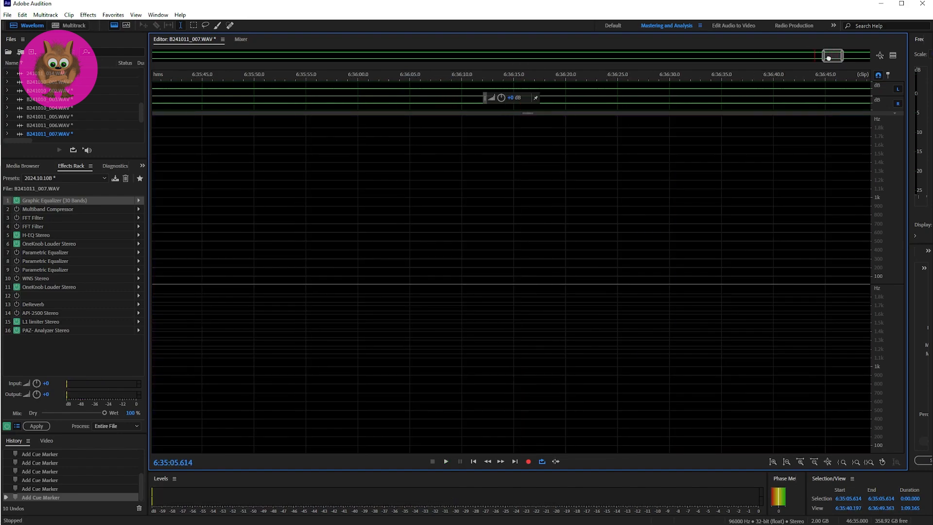
pyautogui.moveTo(828, 58); pyautogui.dragTo(813, 57)
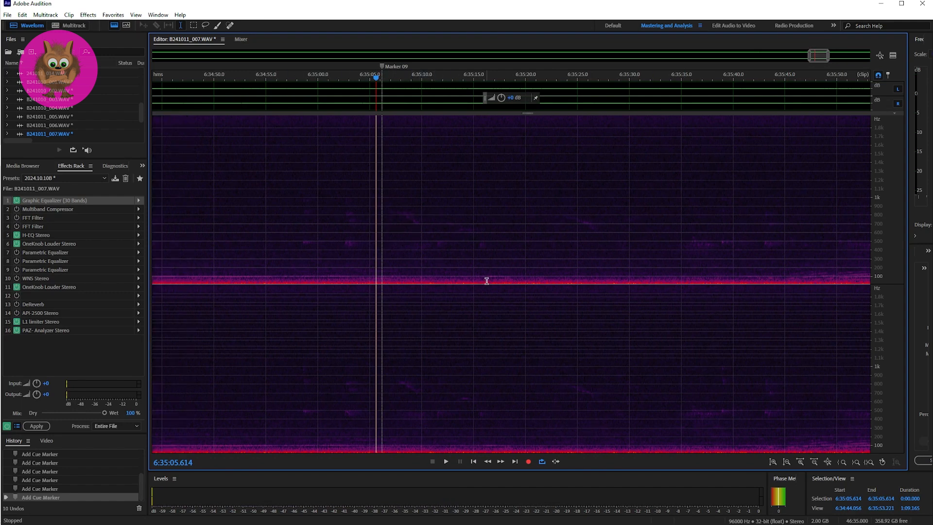
pyautogui.press('space')
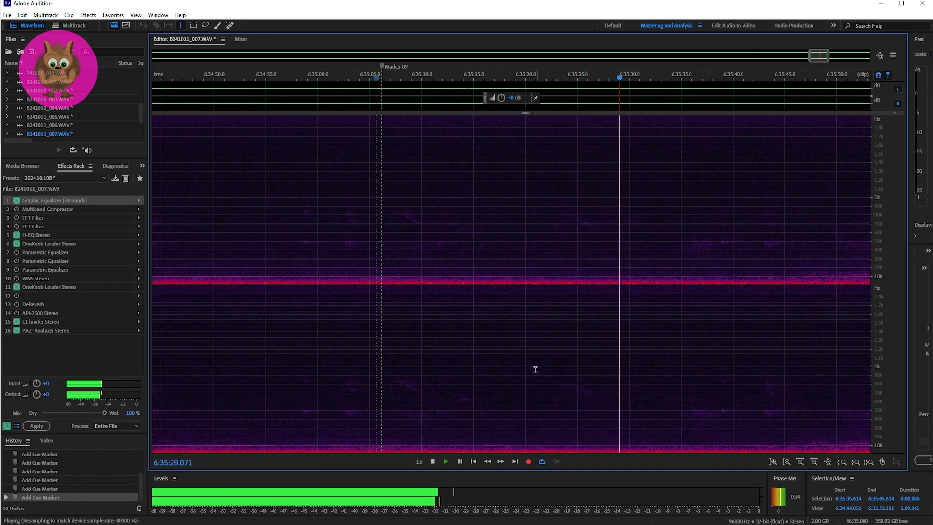
pyautogui.press('space')
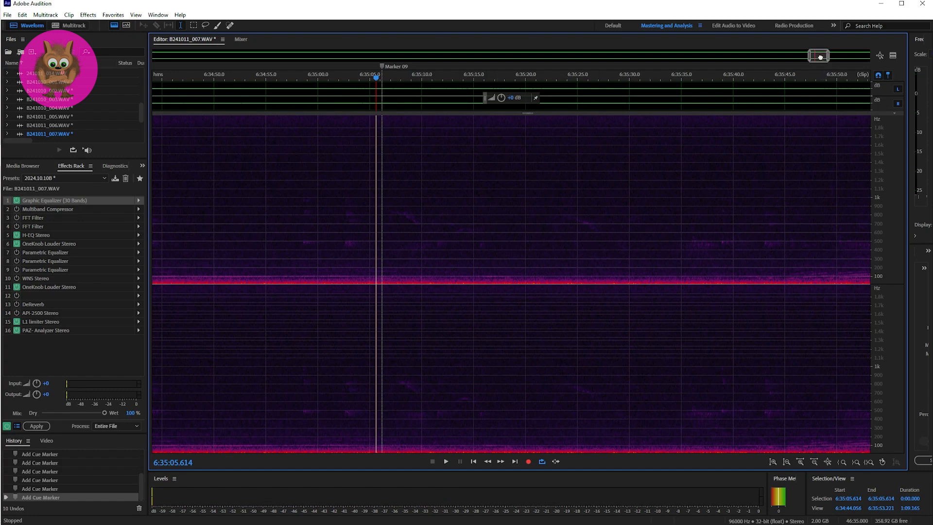
# Check the end of B241011_007.WAV, return to the multitrack session and open Track 2's B241011_008.WAV clip in the waveform editor.
pyautogui.moveTo(820, 57); pyautogui.dragTo(865, 58)
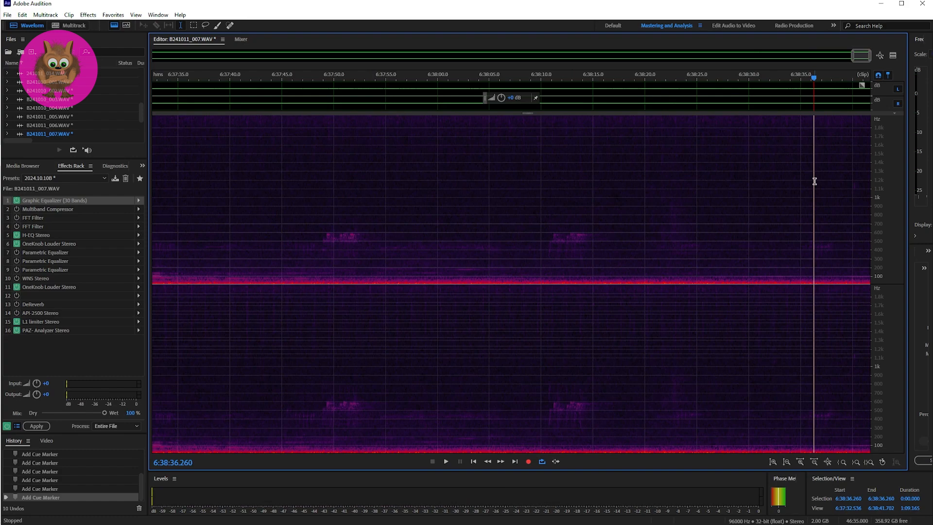
pyautogui.press('8')
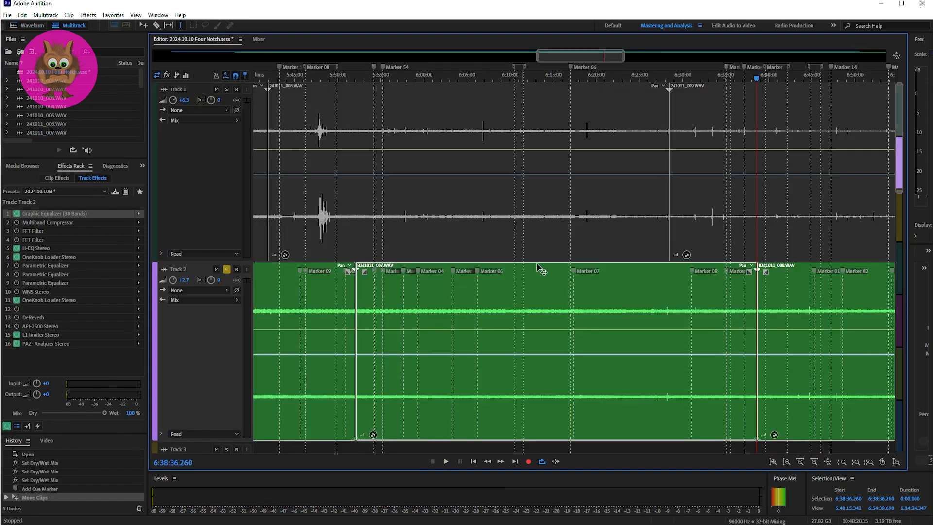
pyautogui.click(764, 296)
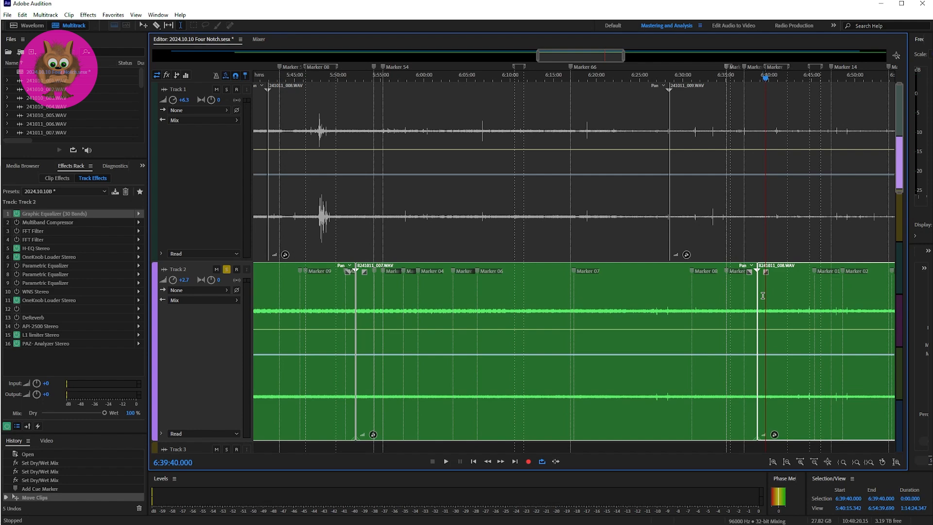
pyautogui.doubleClick(763, 295)
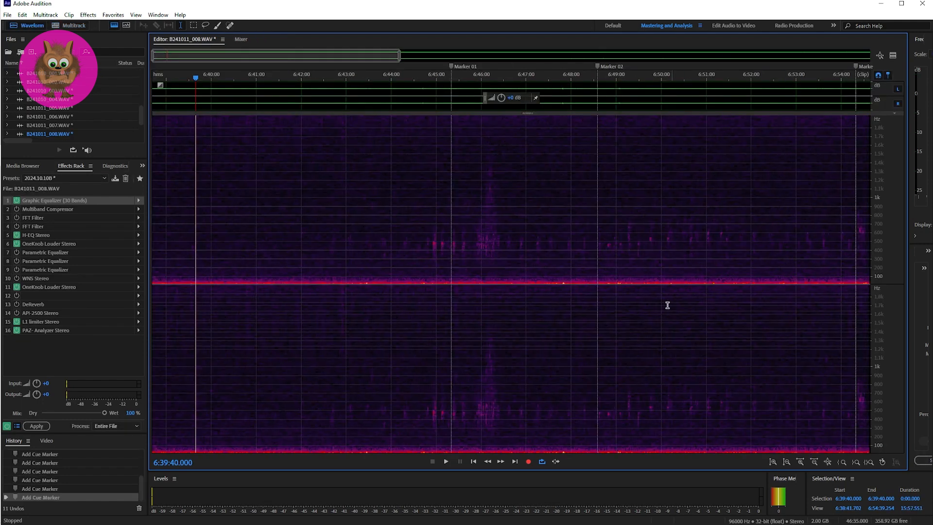
# Play the sounds leading up to Marker 01 from 6:44:48.075, with the spectrogram narrowed to about two minutes.
pyautogui.click(426, 245)
pyautogui.press('space')
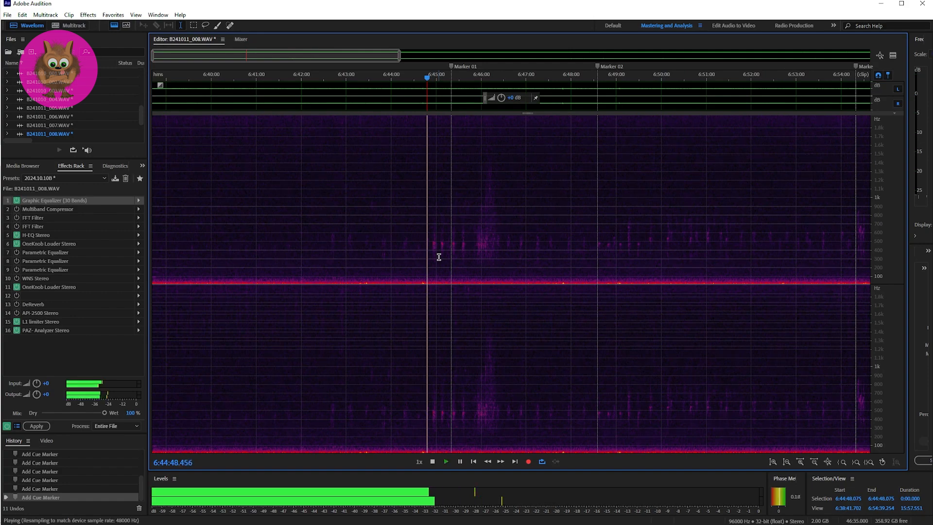
pyautogui.moveTo(402, 61); pyautogui.dragTo(274, 56)
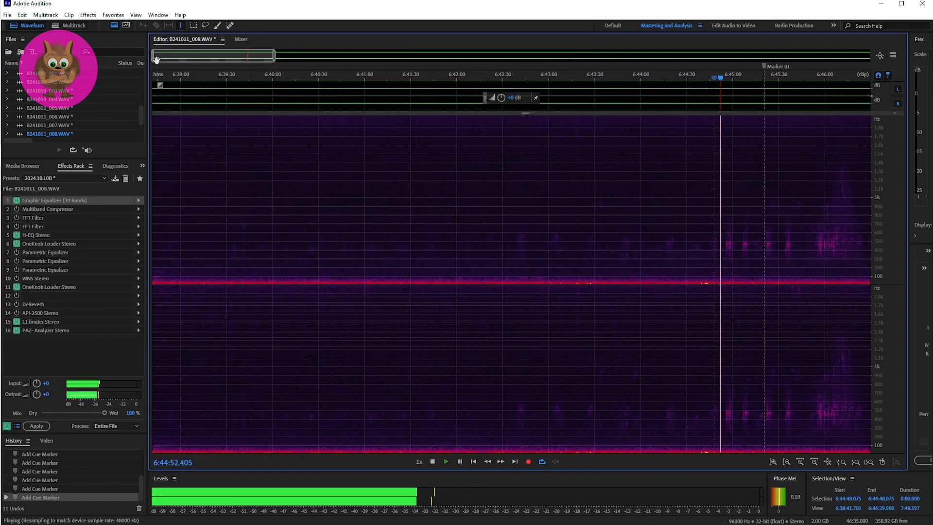
pyautogui.moveTo(154, 57); pyautogui.dragTo(241, 57)
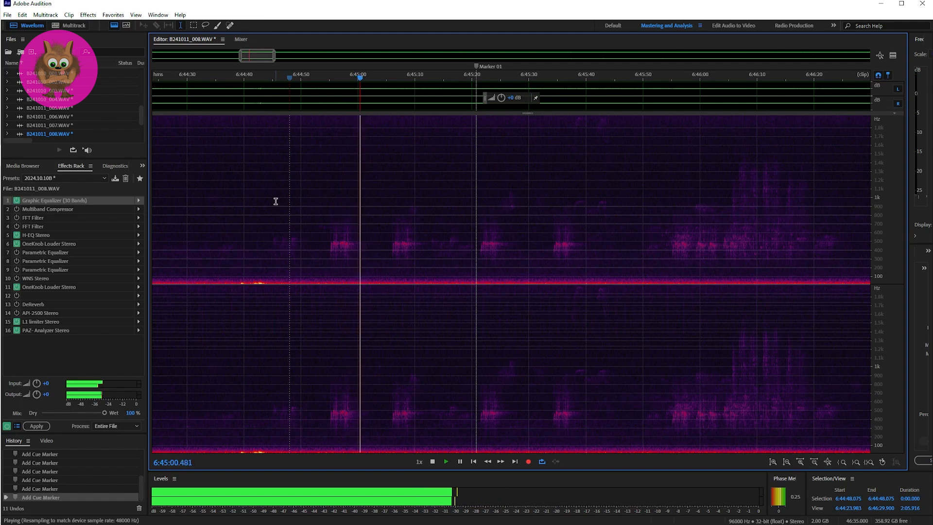
pyautogui.press('space')
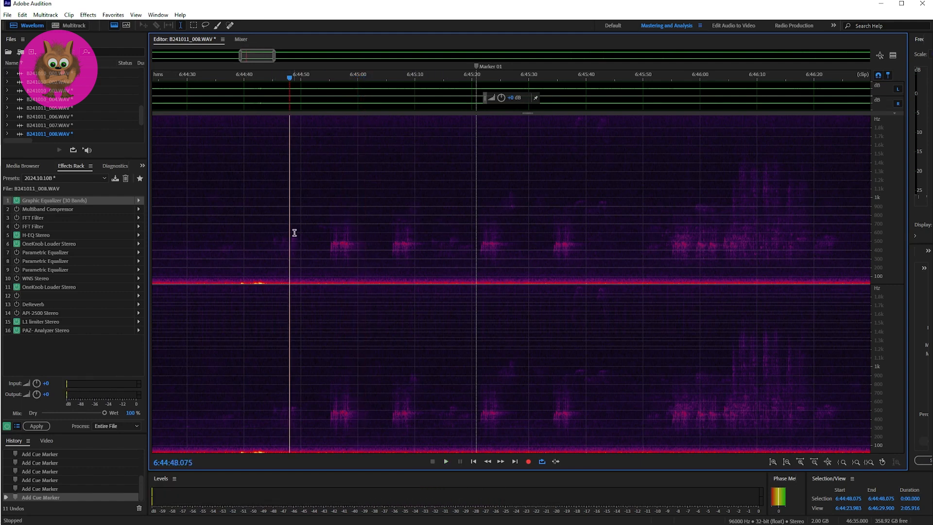
# Play the passage at Marker 01 twice, starting just before it at 6:45:19.431.
pyautogui.click(469, 216)
pyautogui.press('space')
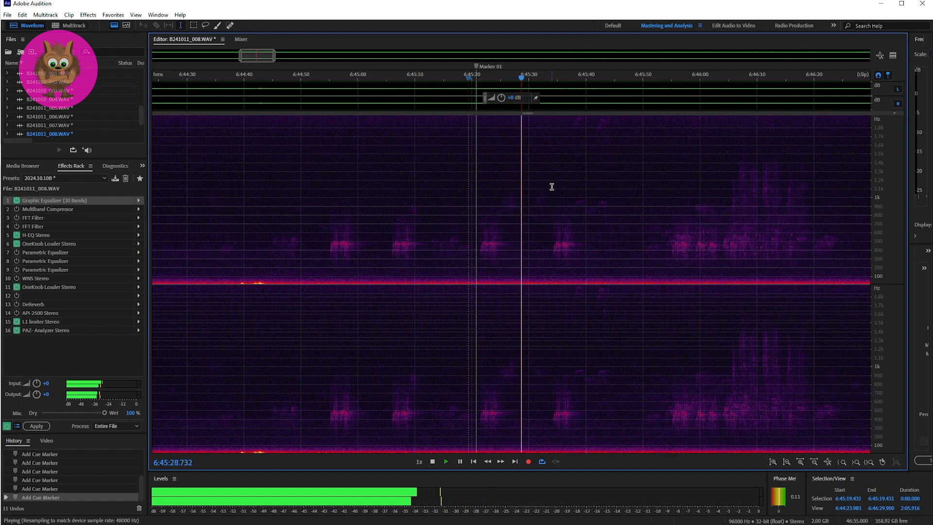
pyautogui.press('space')
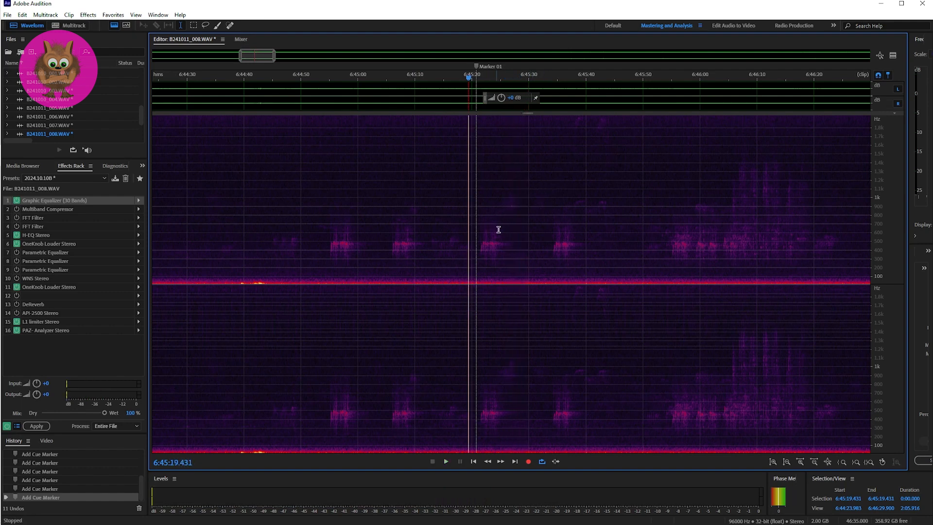
pyautogui.press('space')
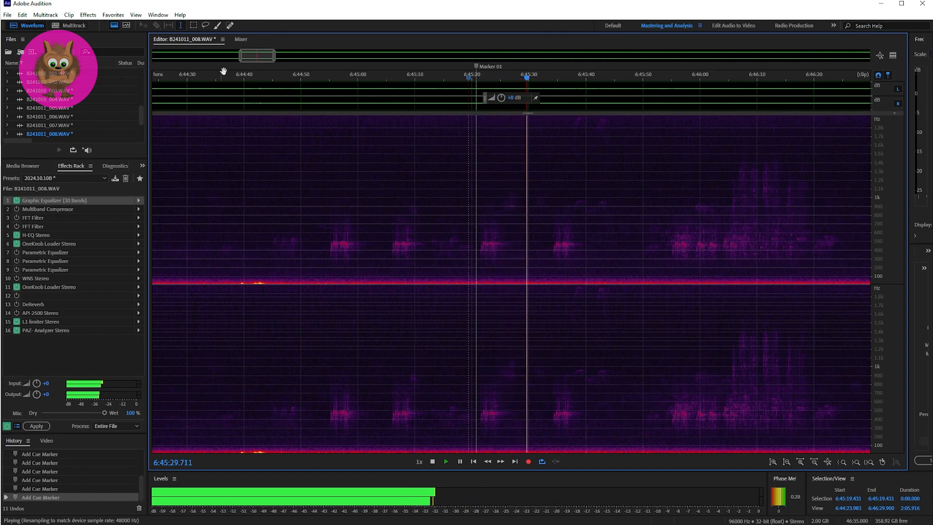
pyautogui.moveTo(251, 56); pyautogui.dragTo(261, 58)
pyautogui.press('space')
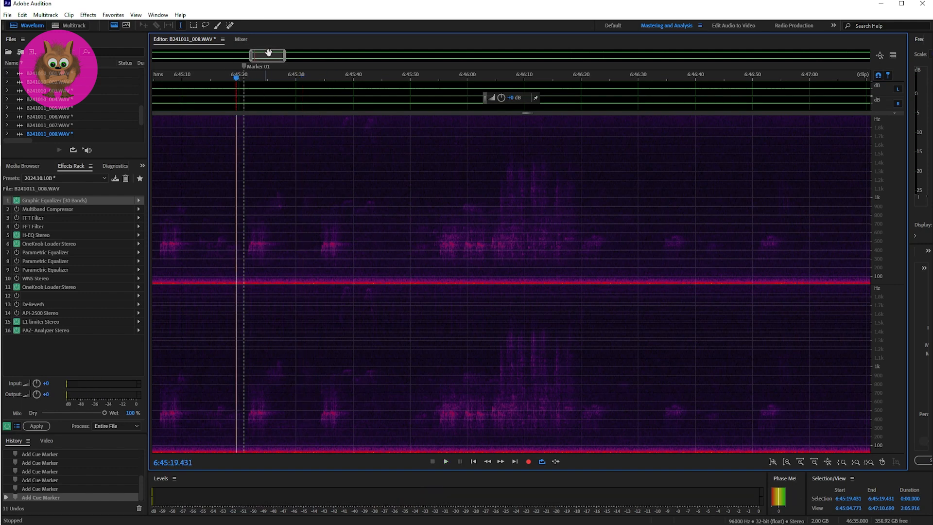
# Play the fainter sounds after Marker 01, once from 6:45:25.000 and twice from 6:45:37.668.
pyautogui.moveTo(262, 57)
pyautogui.mouseDown()
pyautogui.moveTo(278, 58)
pyautogui.moveTo(257, 56)
pyautogui.mouseUp()
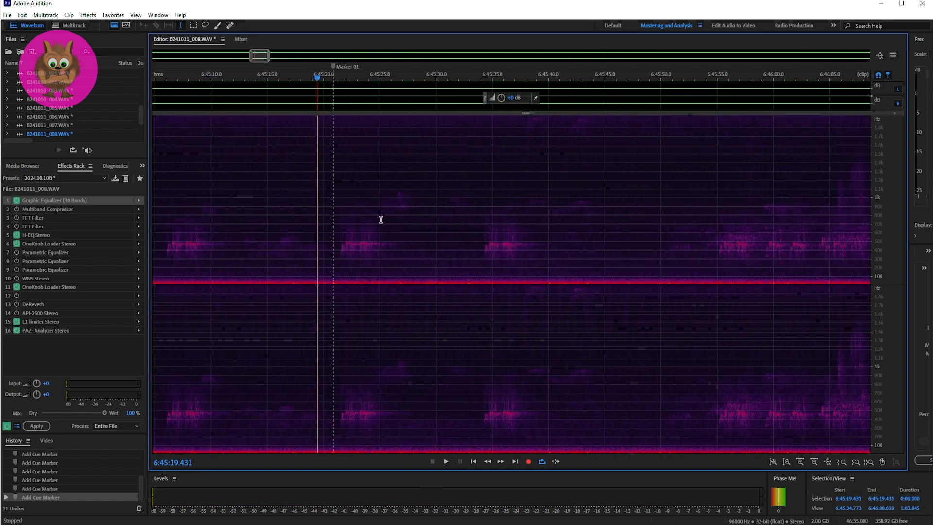
pyautogui.press('space')
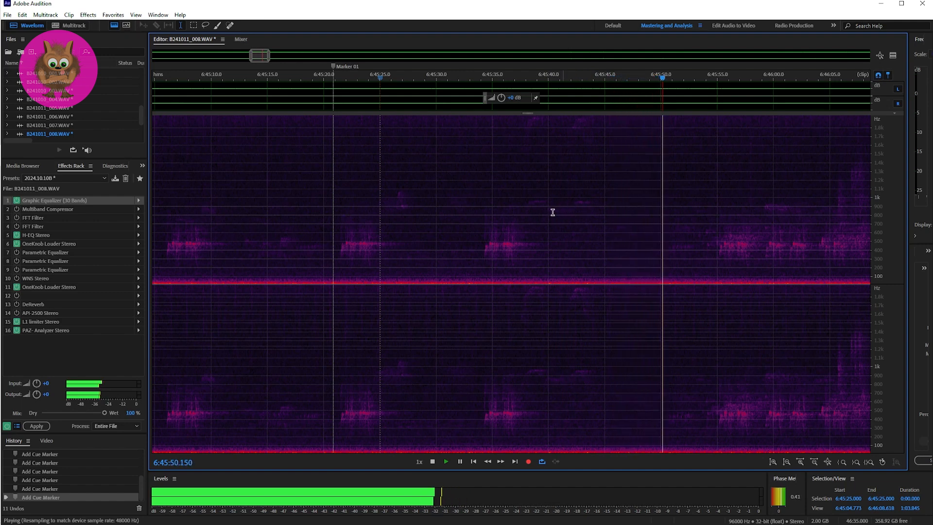
pyautogui.press('space')
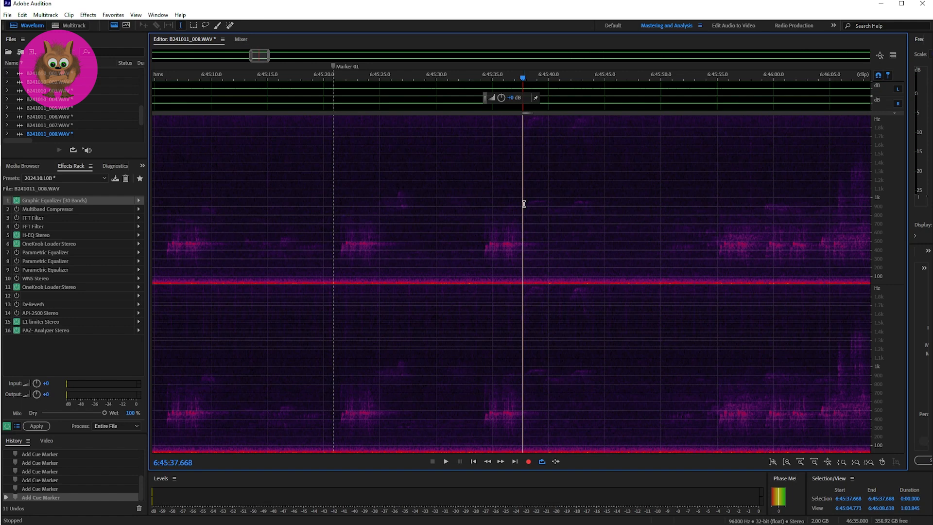
pyautogui.press('space')
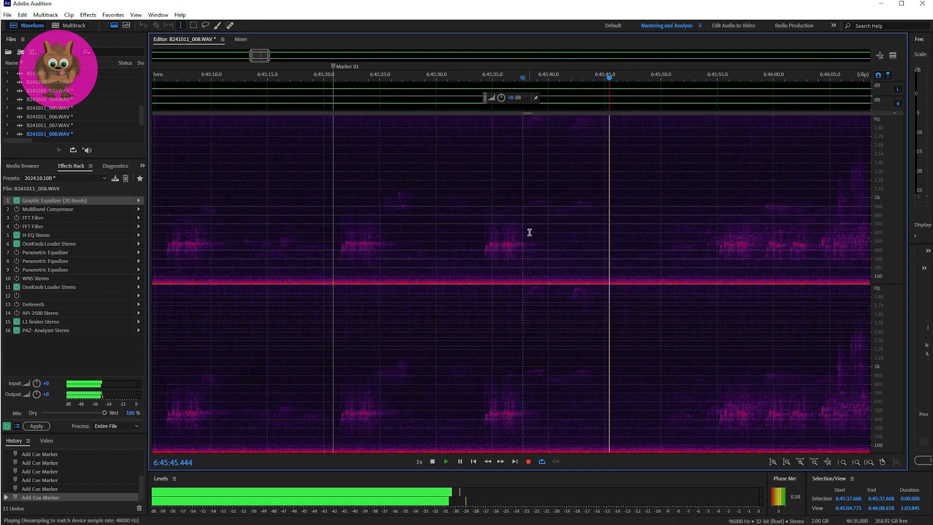
pyautogui.press('space')
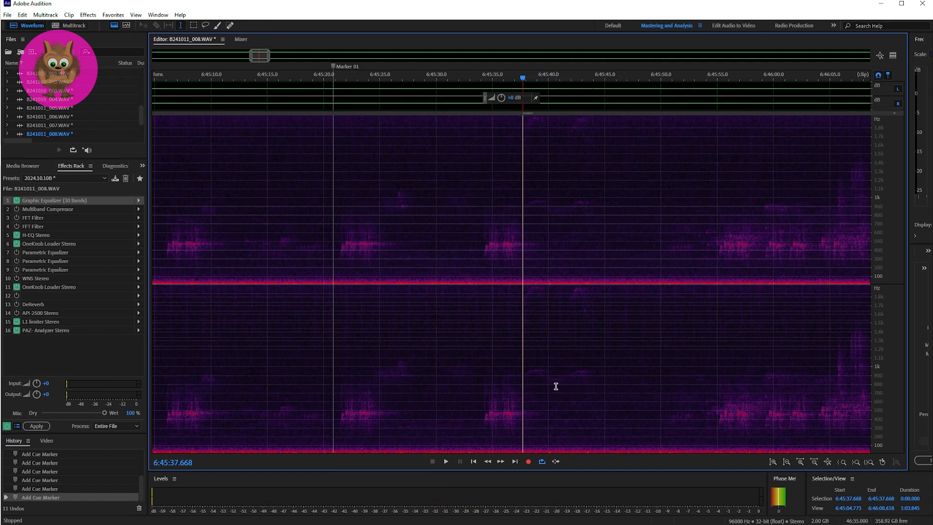
pyautogui.press('space')
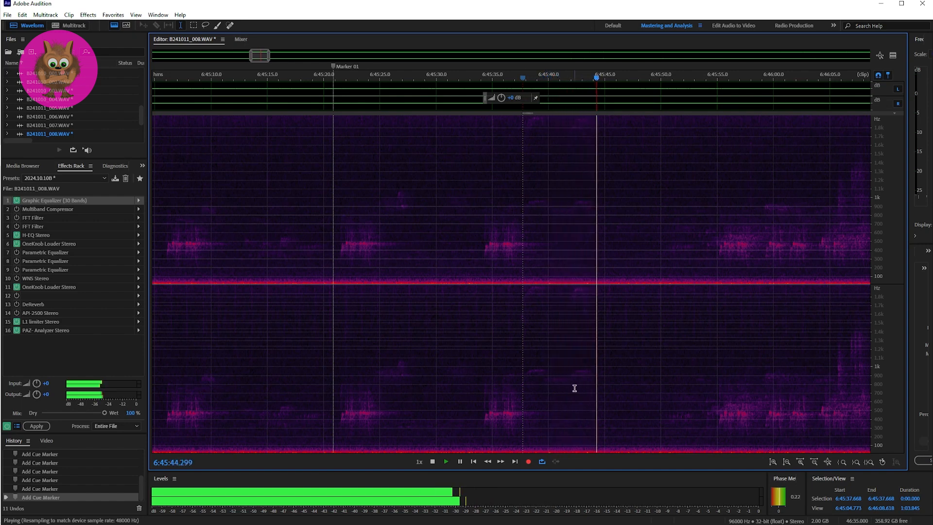
pyautogui.press('space')
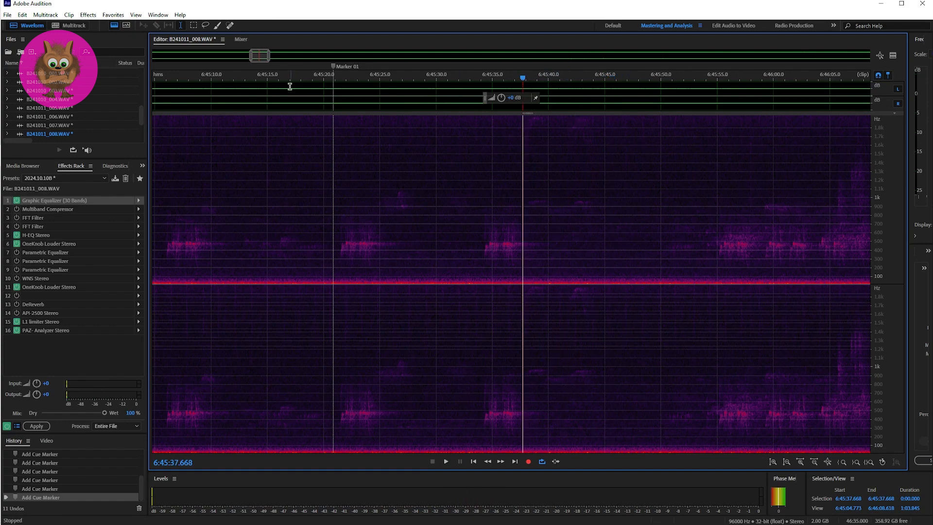
# Play the longer burst of sounds after Marker 01 from 6:46:04.130.
pyautogui.moveTo(261, 59); pyautogui.dragTo(265, 58)
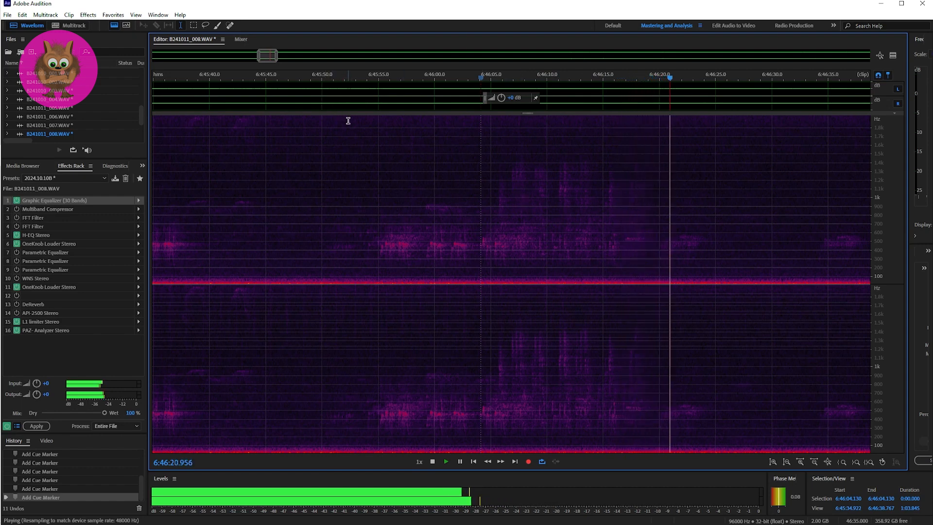
pyautogui.press('space')
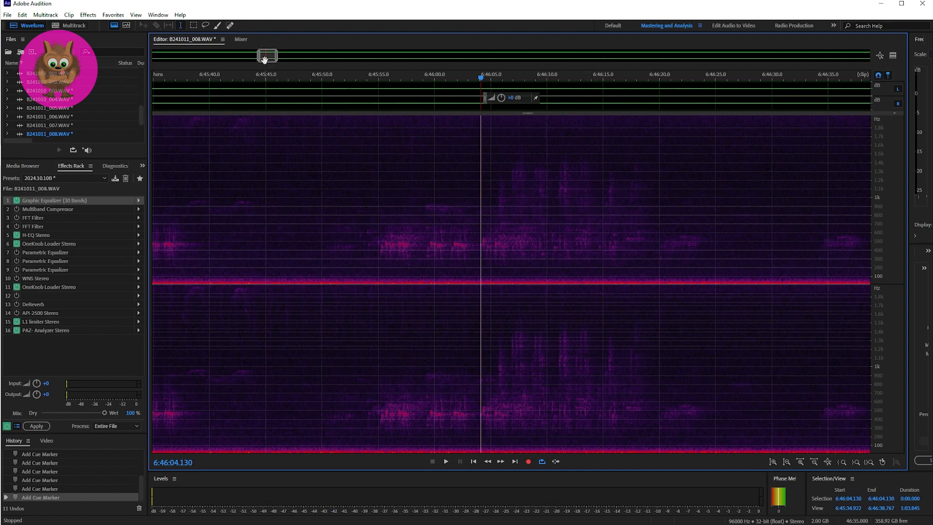
# Examine the sounds around Marker 02 and try to play that passage.
pyautogui.moveTo(265, 58); pyautogui.dragTo(305, 56)
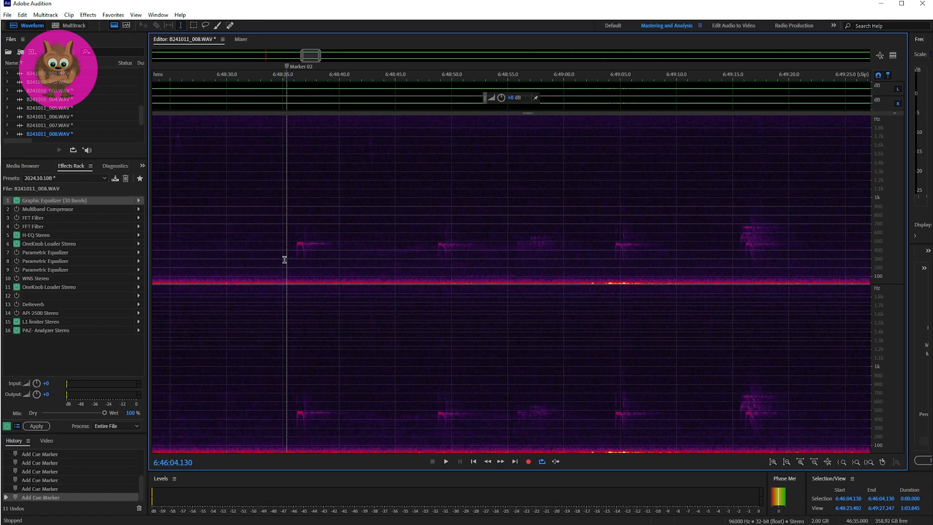
pyautogui.press('space')
pyautogui.press('space')
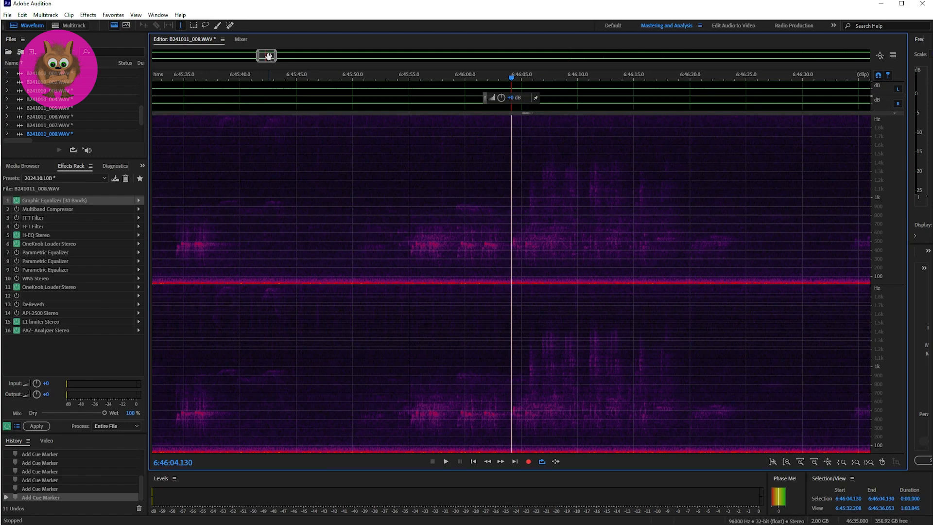
# Play the opening of the passage at Marker 03 briefly, starting just before it at 6:54:19.574.
pyautogui.moveTo(268, 56); pyautogui.dragTo(397, 54)
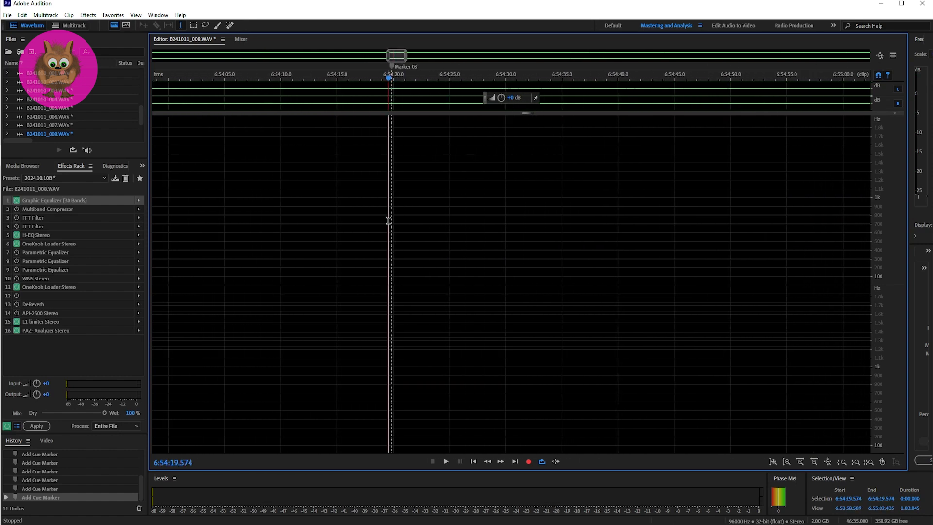
pyautogui.press('space')
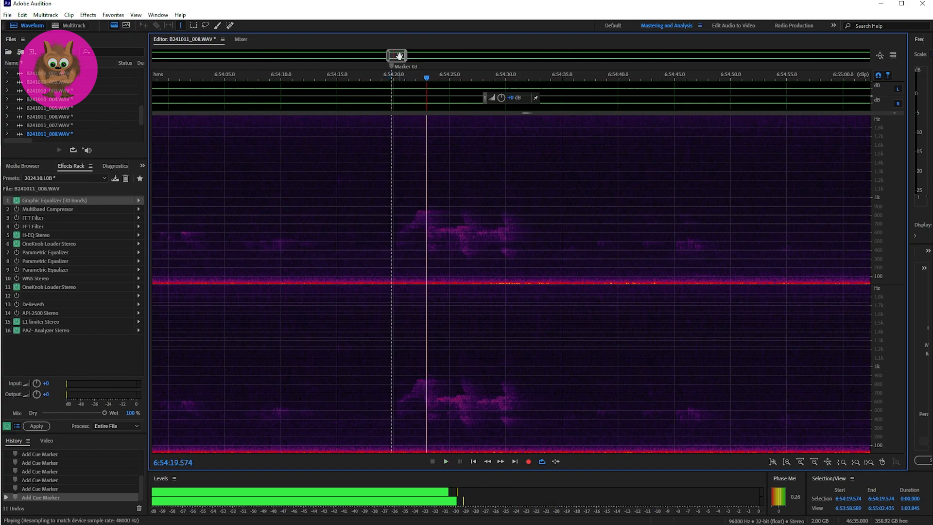
pyautogui.press('space')
# Return to Marker 02 and play its first sound, starting just before the marker at 6:48:34.574.
pyautogui.moveTo(400, 58); pyautogui.dragTo(308, 69)
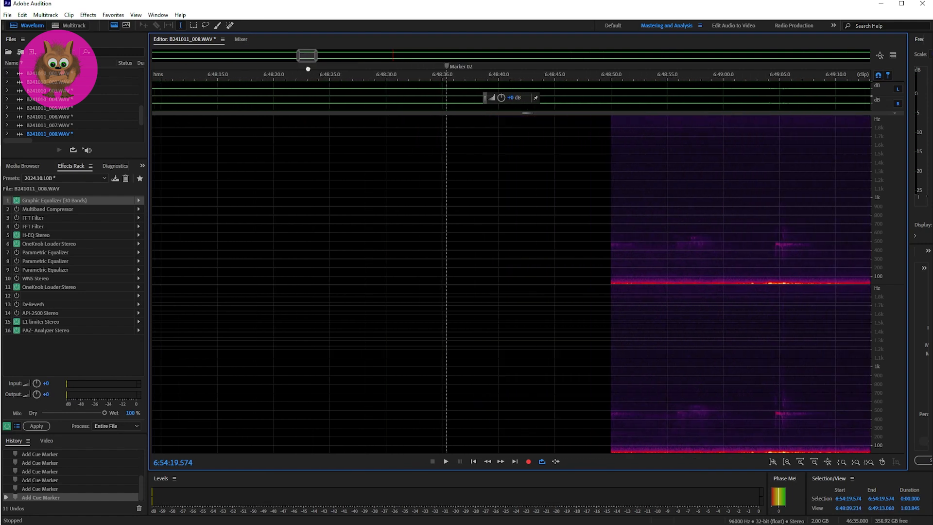
pyautogui.click(438, 240)
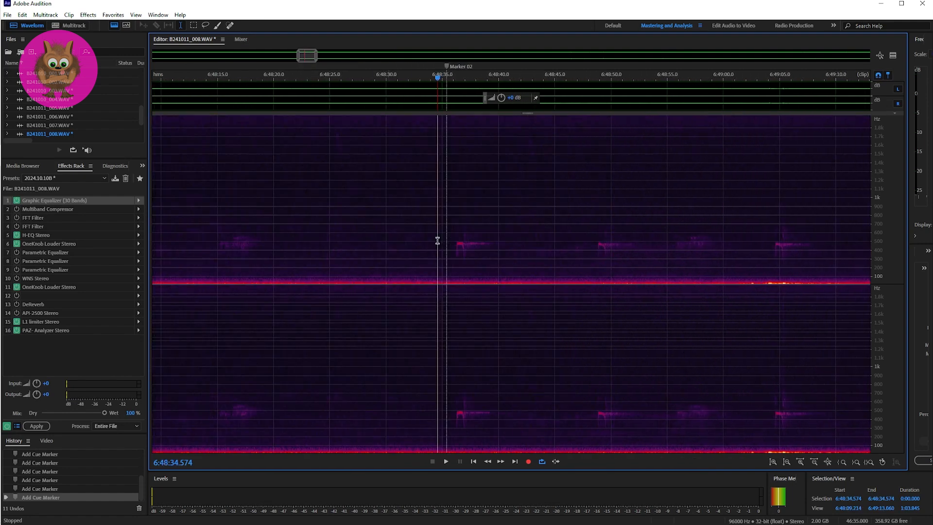
pyautogui.press('space')
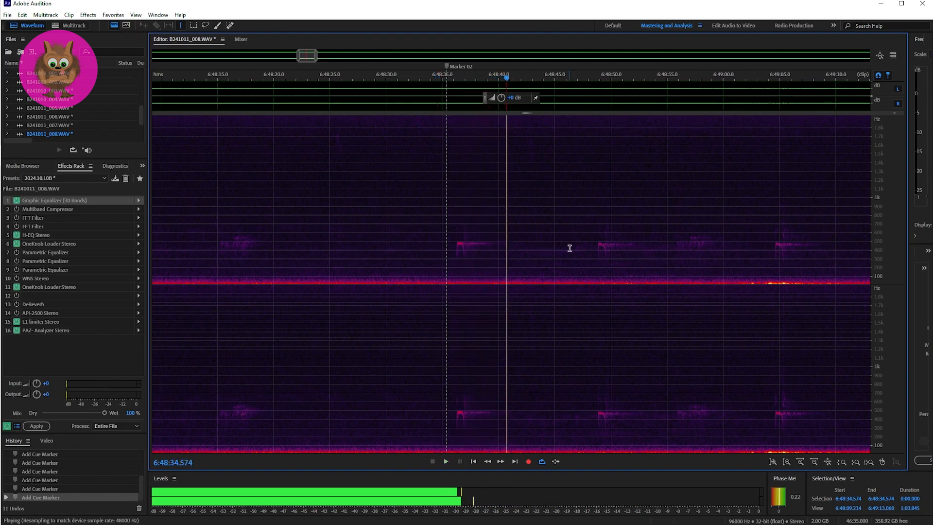
pyautogui.press('space')
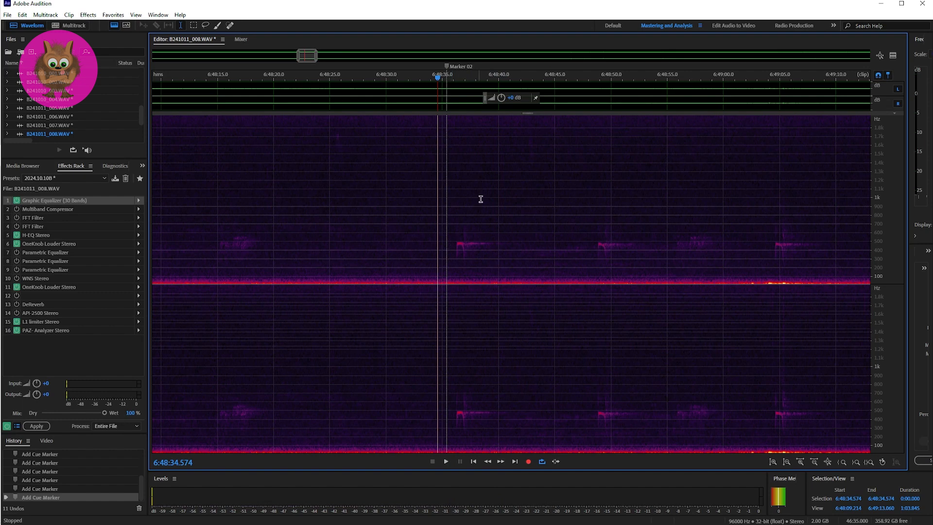
# Zoom in on the Marker 02 passage and replay it from 6:48:34.574 through the burst after 6:49:15, keeping the playback in view.
pyautogui.moveTo(315, 57); pyautogui.dragTo(306, 57)
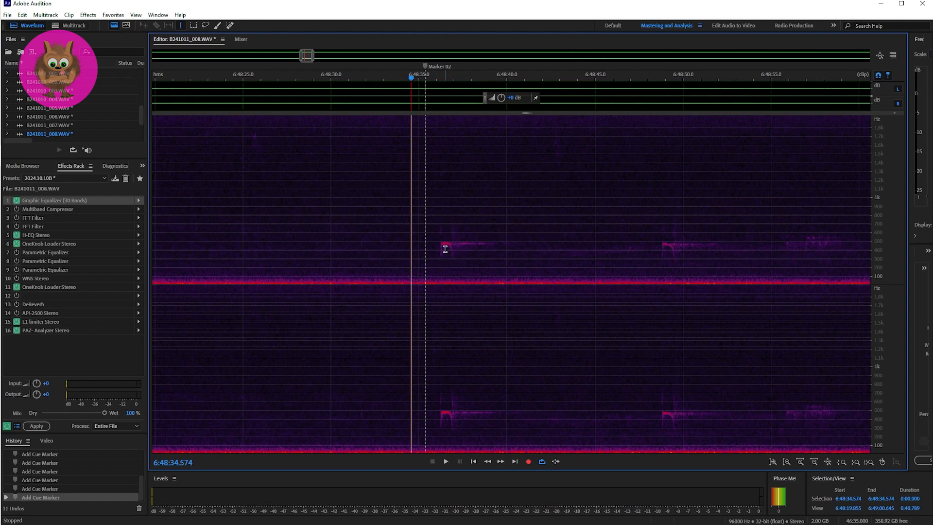
pyautogui.press('space')
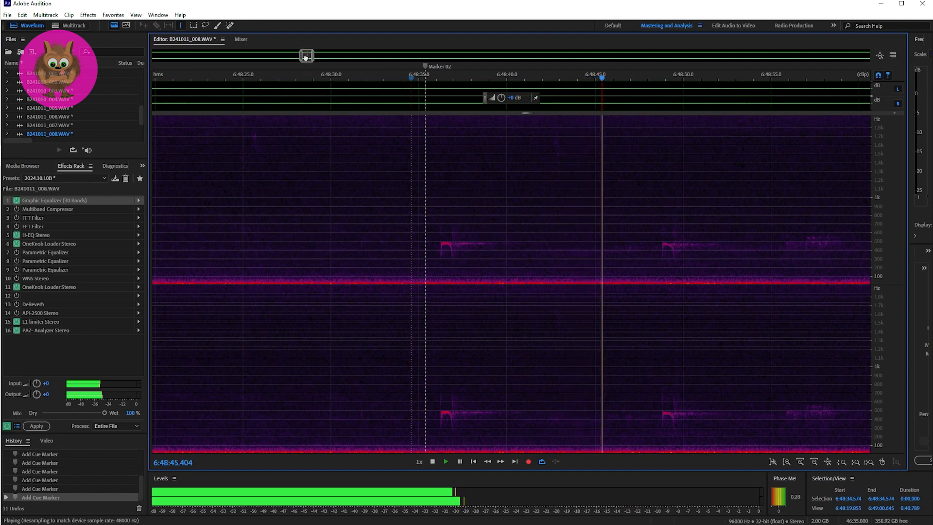
pyautogui.moveTo(306, 57); pyautogui.dragTo(308, 57)
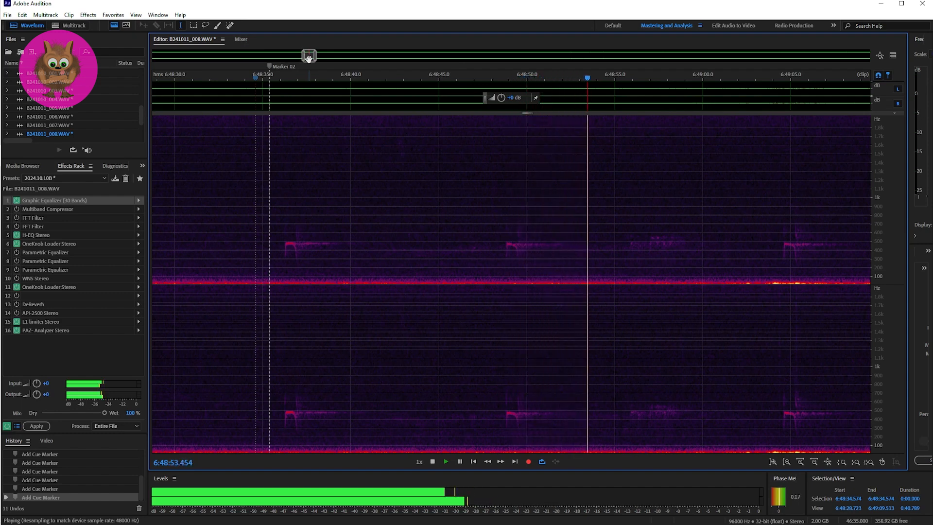
pyautogui.moveTo(310, 57); pyautogui.dragTo(313, 56)
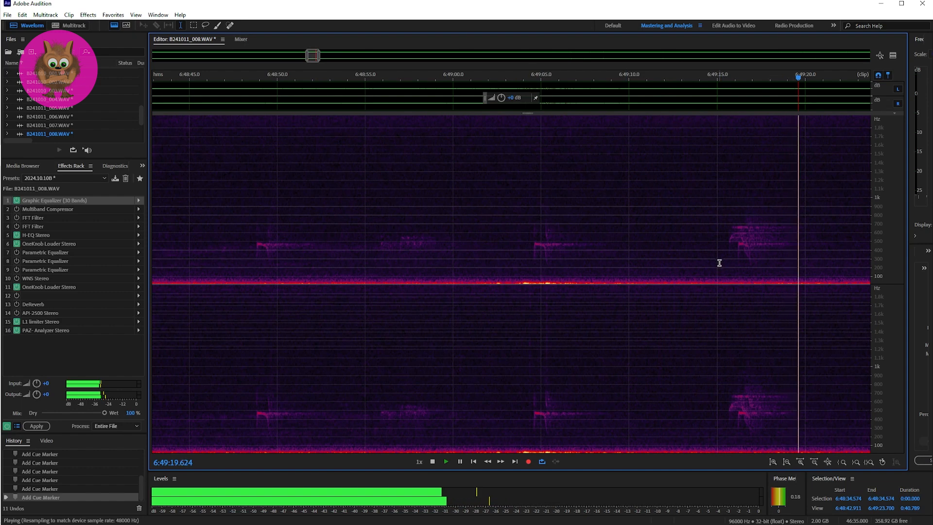
pyautogui.press('space')
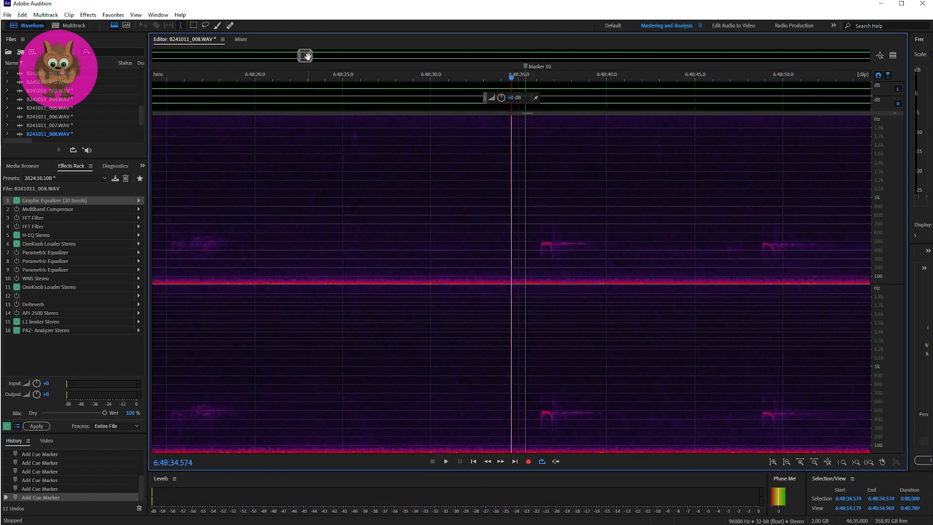
# Play the stronger burst of sound after Marker 02 twice, starting at 6:49:15.244.
pyautogui.moveTo(305, 55); pyautogui.dragTo(318, 56)
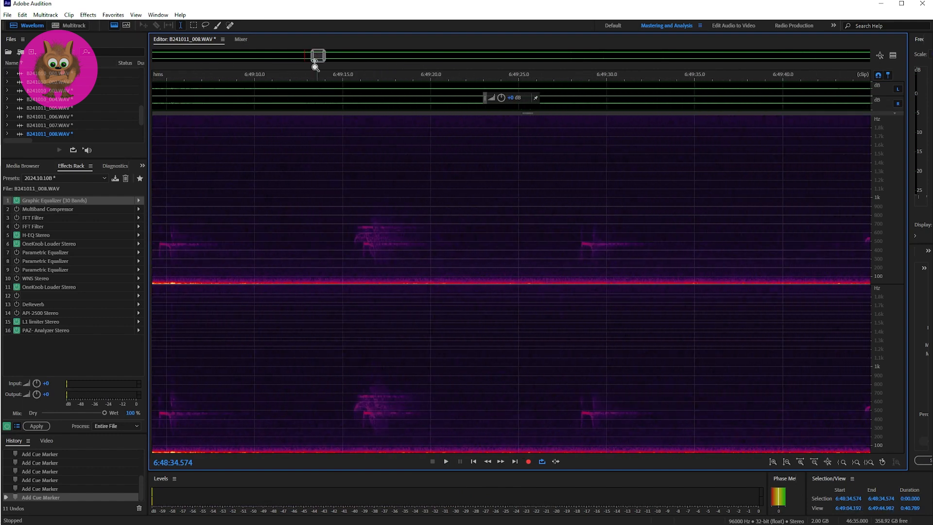
pyautogui.click(346, 261)
pyautogui.press('space')
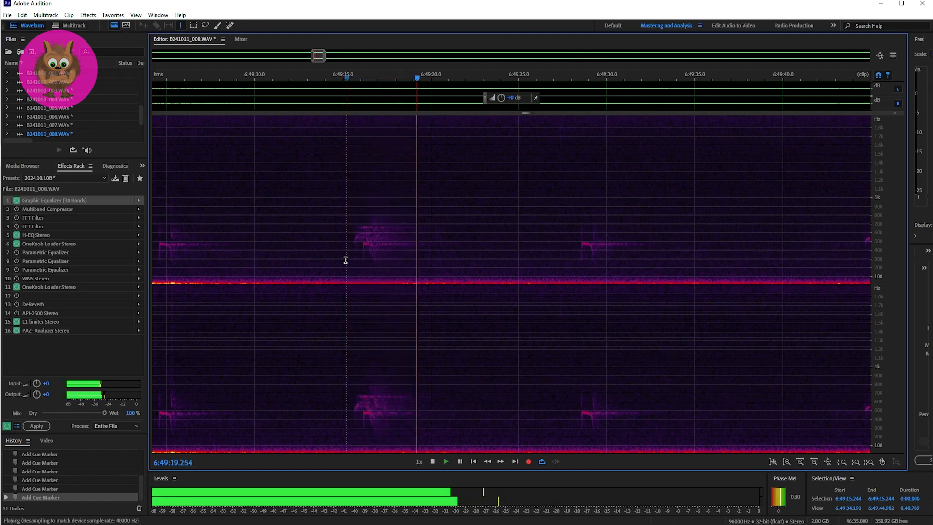
pyautogui.press('space')
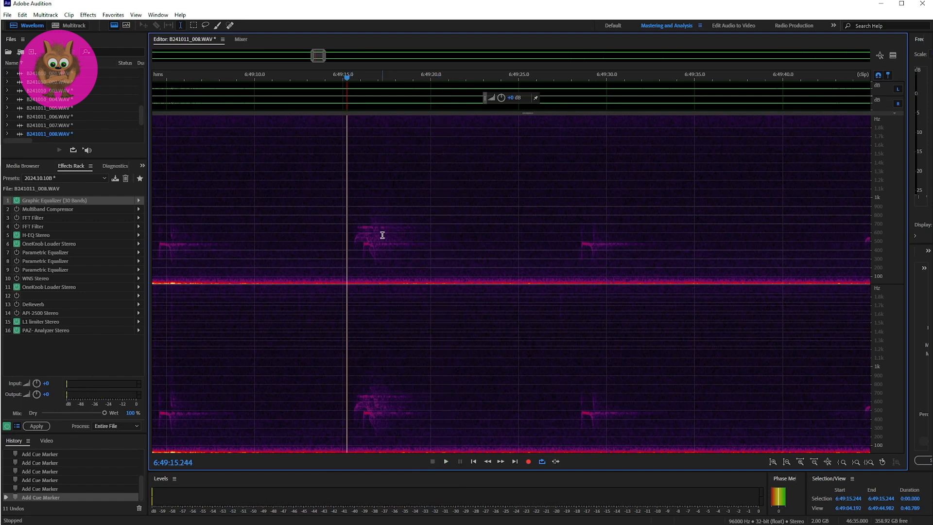
pyautogui.press('space')
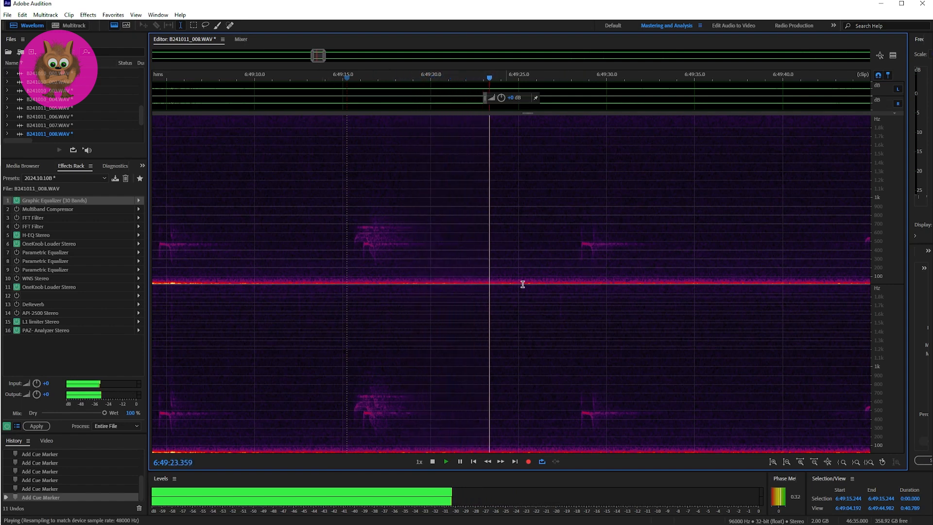
# Play the next two sounds after that burst, one from 6:49:27.771 and the other from 6:49:44.355.
pyautogui.click(567, 256)
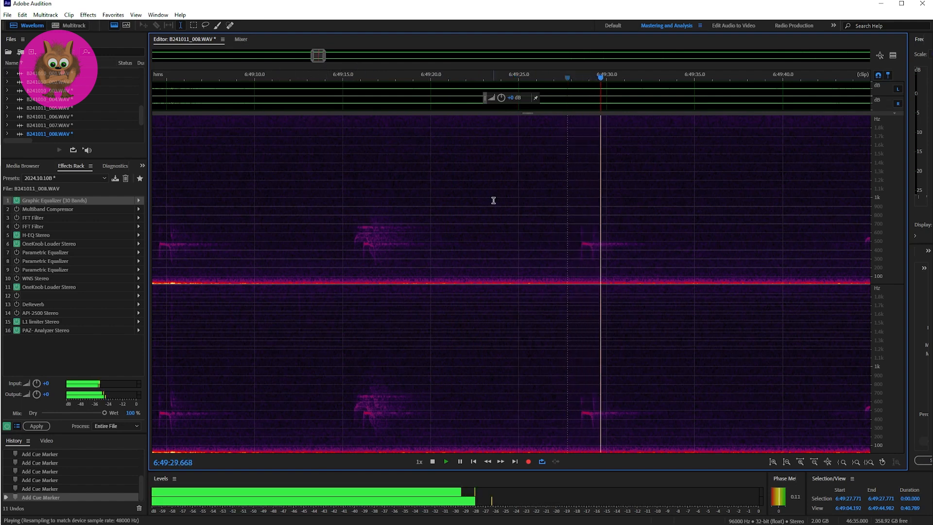
pyautogui.press('space')
pyautogui.moveTo(318, 57); pyautogui.dragTo(322, 58)
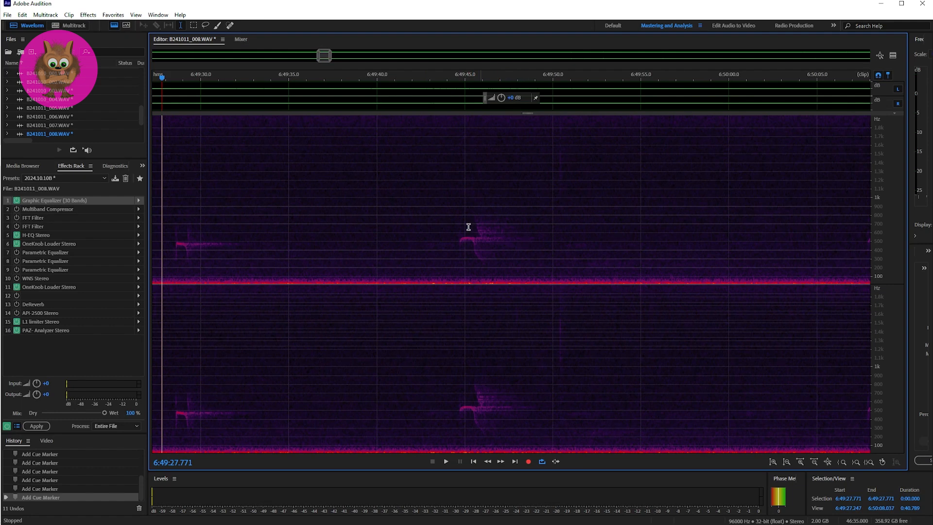
pyautogui.click(453, 231)
pyautogui.press('space')
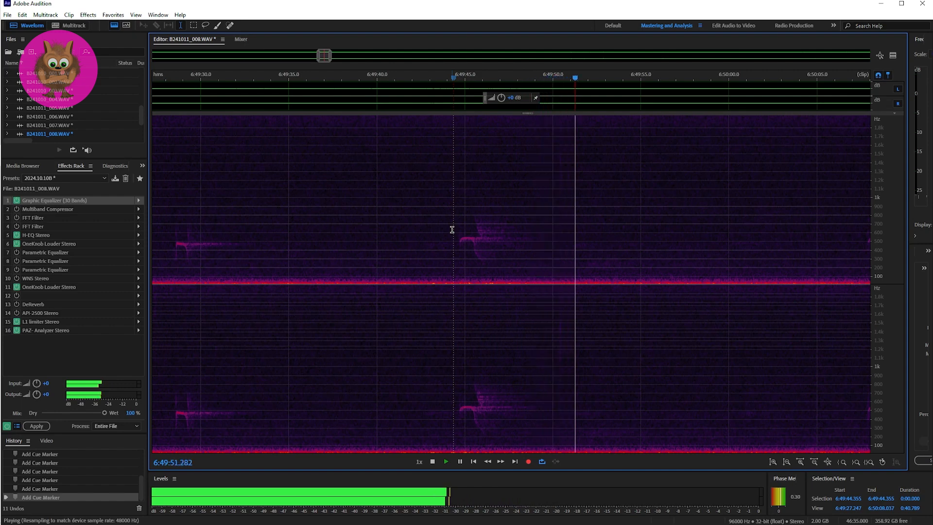
pyautogui.press('space')
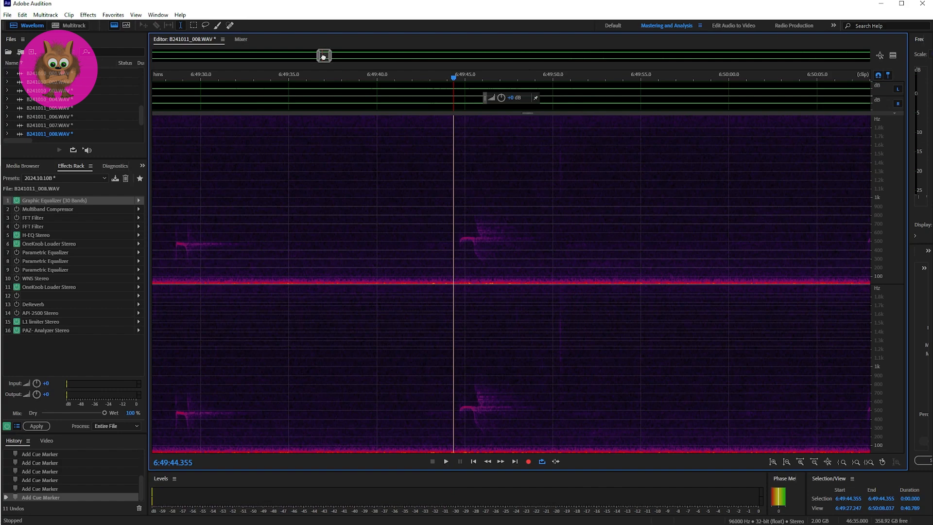
# Play the full sound at Marker 03, starting just before it at 6:54:19.274.
pyautogui.moveTo(323, 57); pyautogui.dragTo(395, 60)
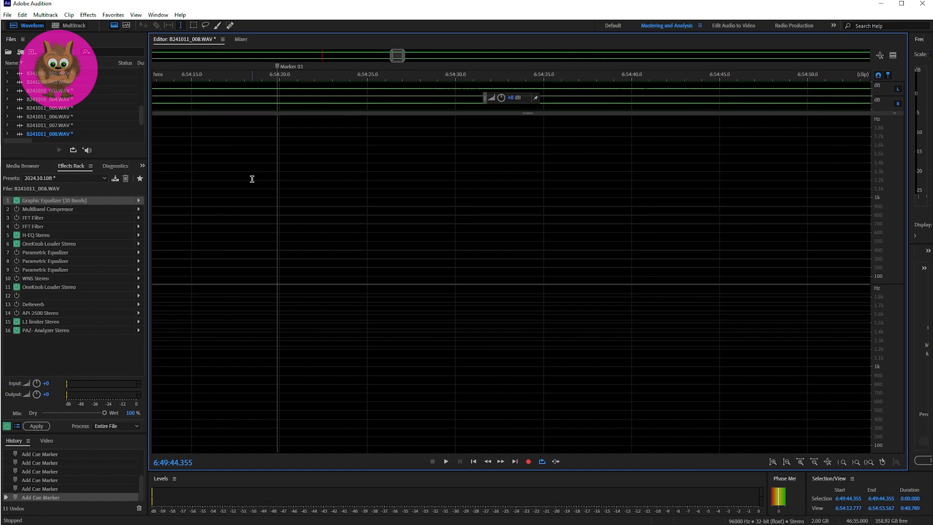
pyautogui.click(266, 191)
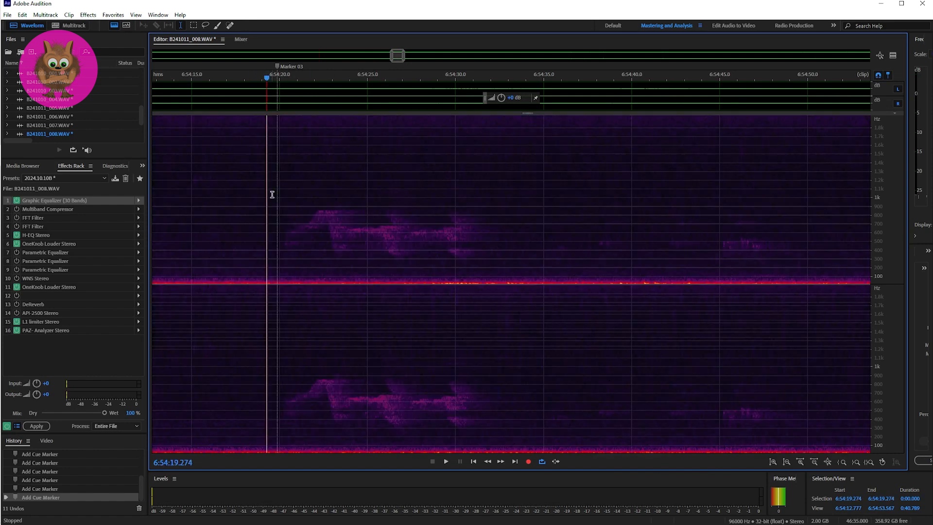
pyautogui.press('space')
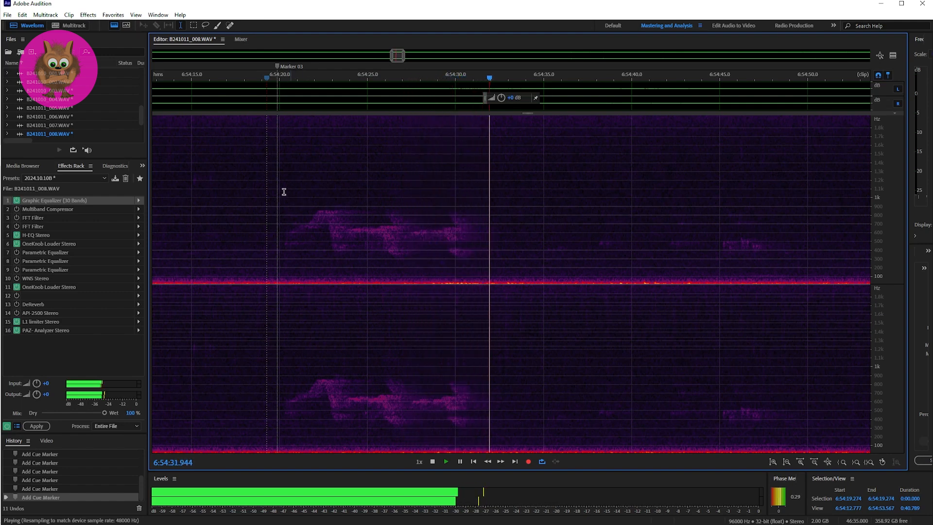
pyautogui.press('space')
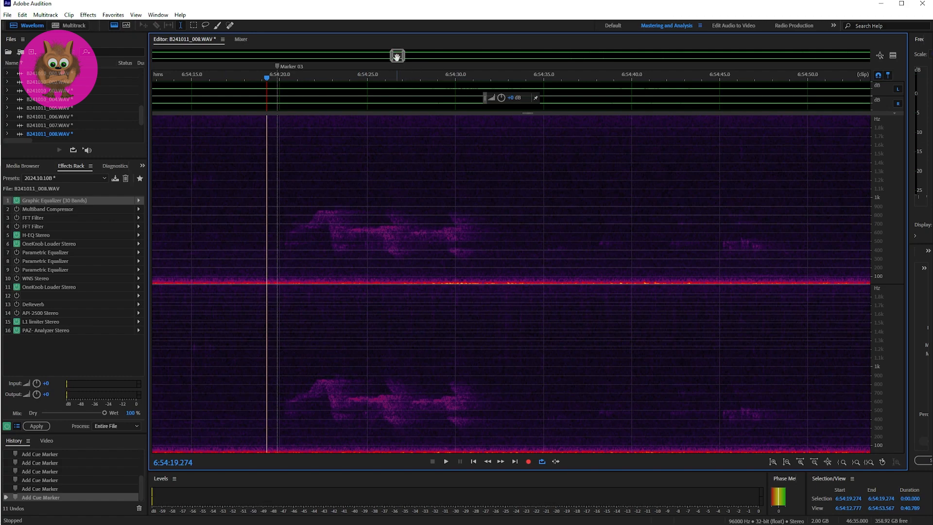
# Play the faint sound at Marker 04 twice, starting just before it at 6:55:02.705.
pyautogui.moveTo(398, 55); pyautogui.dragTo(409, 57)
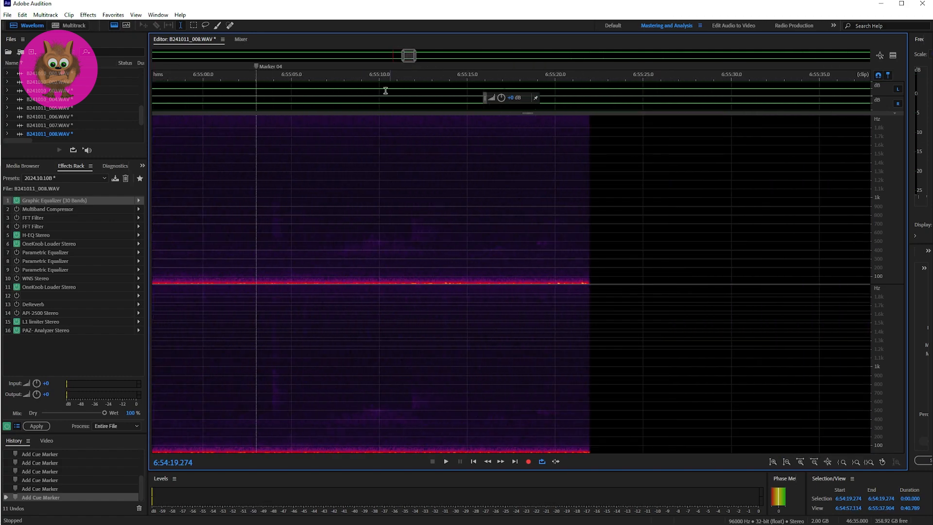
pyautogui.click(251, 216)
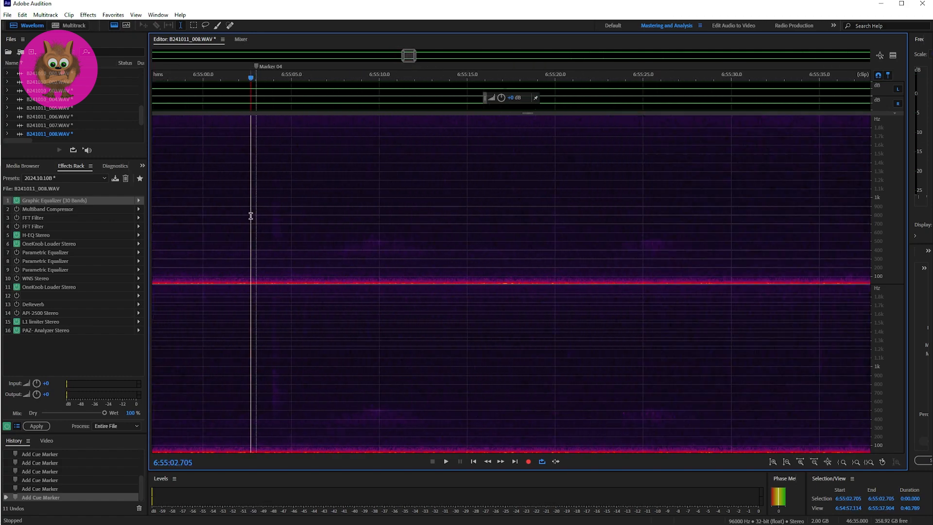
pyautogui.press('space')
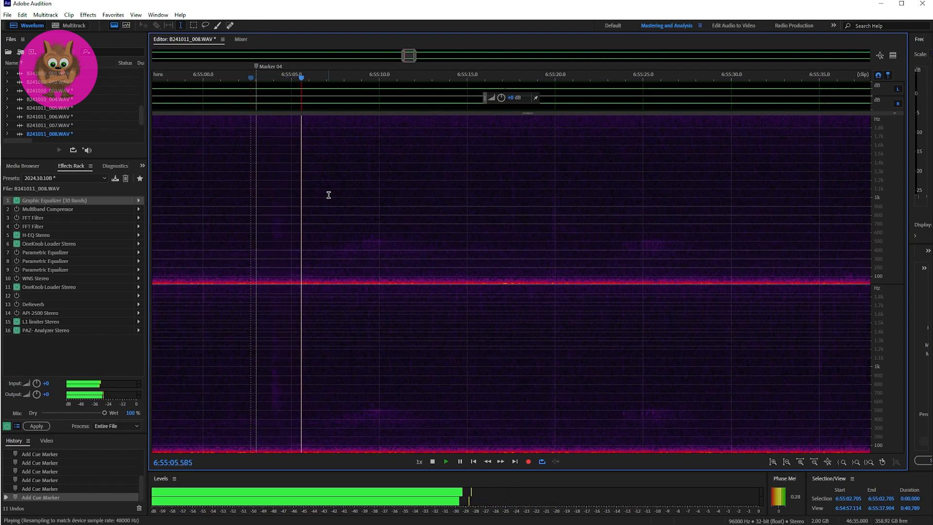
pyautogui.press('space')
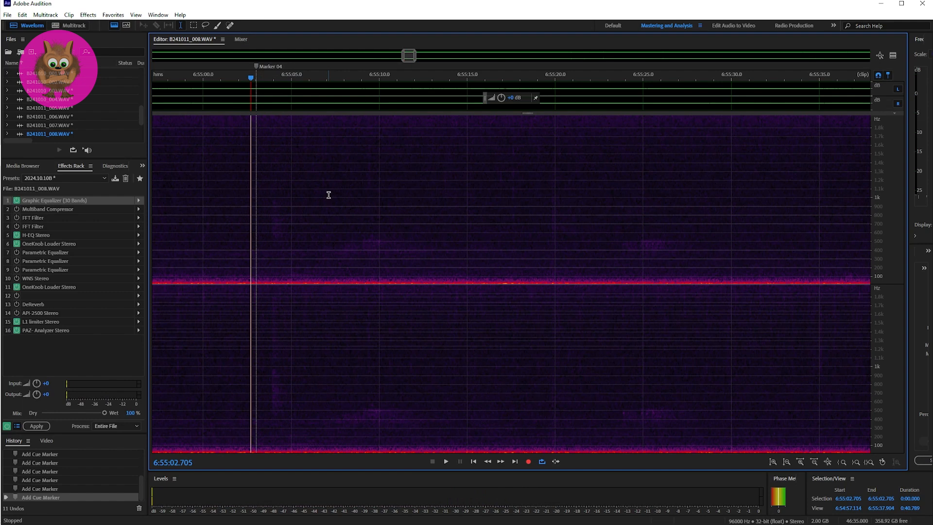
pyautogui.press('space')
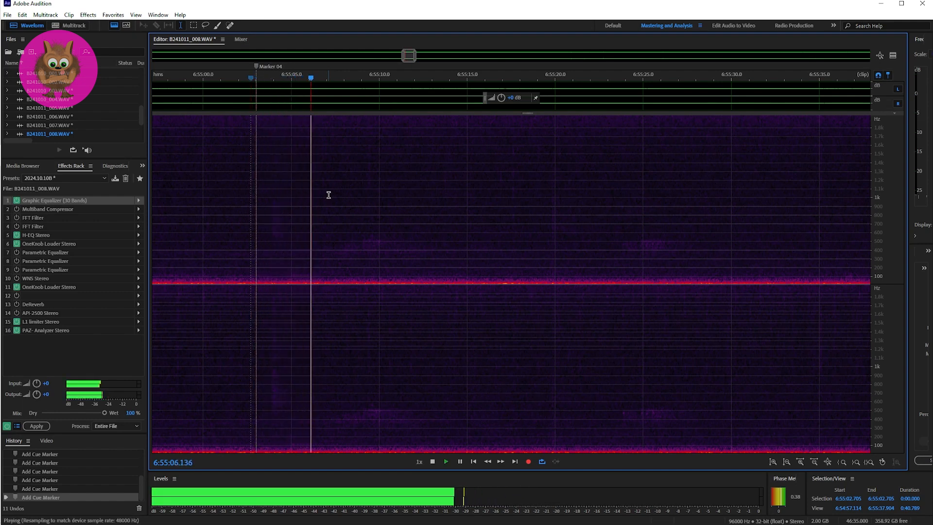
pyautogui.press('space')
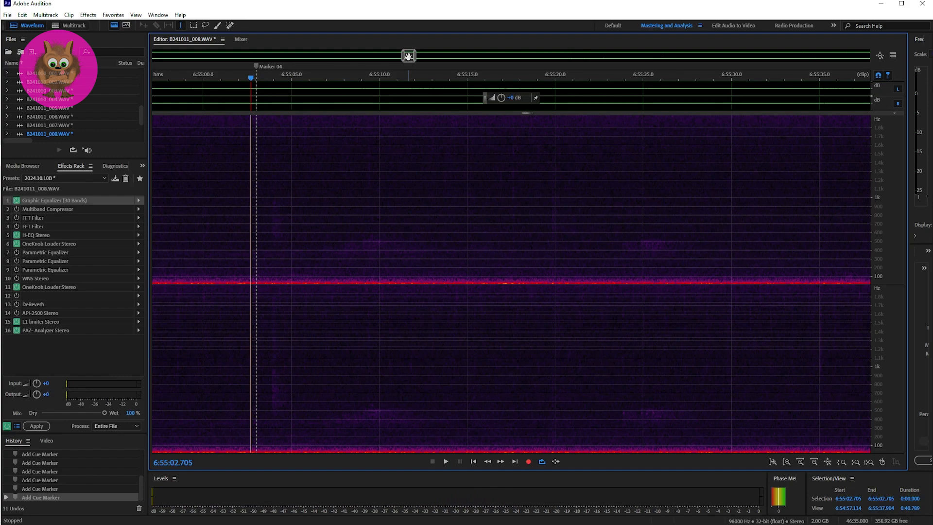
# Play the passage of overlapping sounds at Marker 05 twice, starting before it at 6:57:36.348.
pyautogui.moveTo(408, 56); pyautogui.dragTo(446, 57)
pyautogui.click(364, 245)
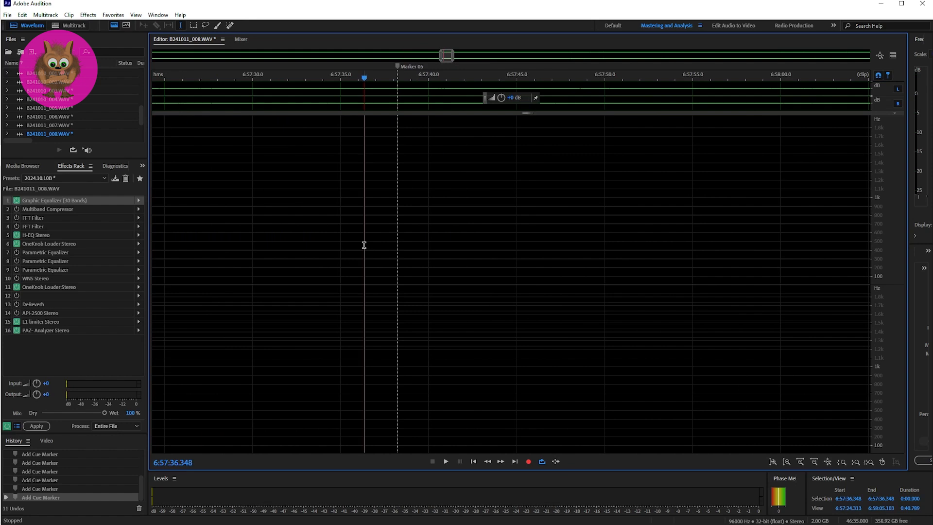
pyautogui.press('space')
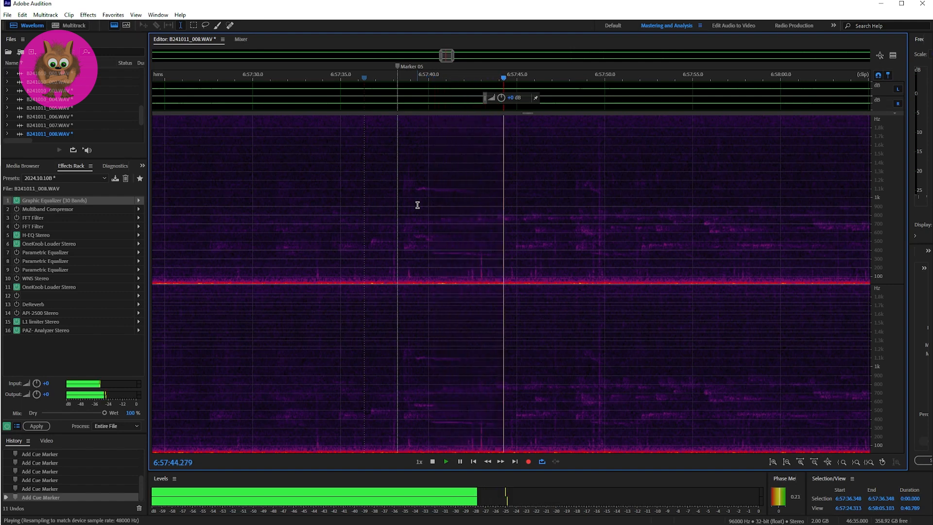
pyautogui.press('space')
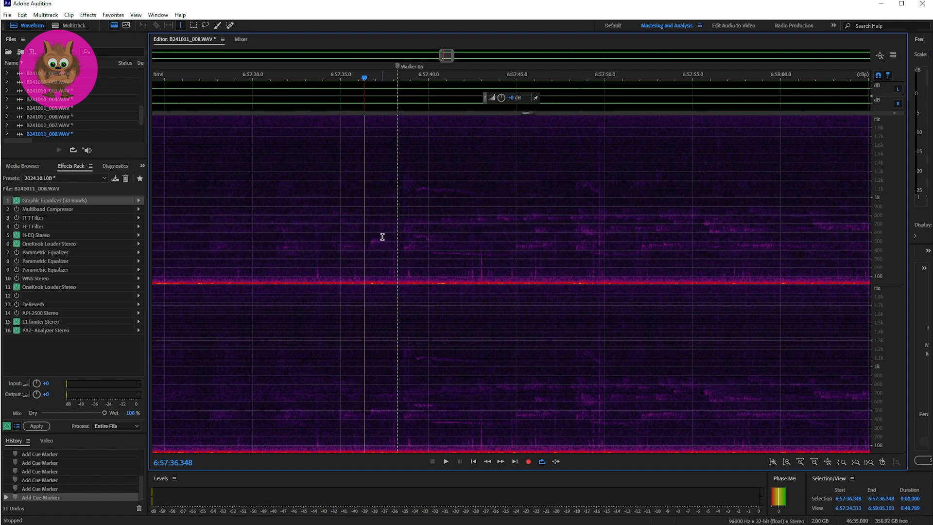
pyautogui.press('space')
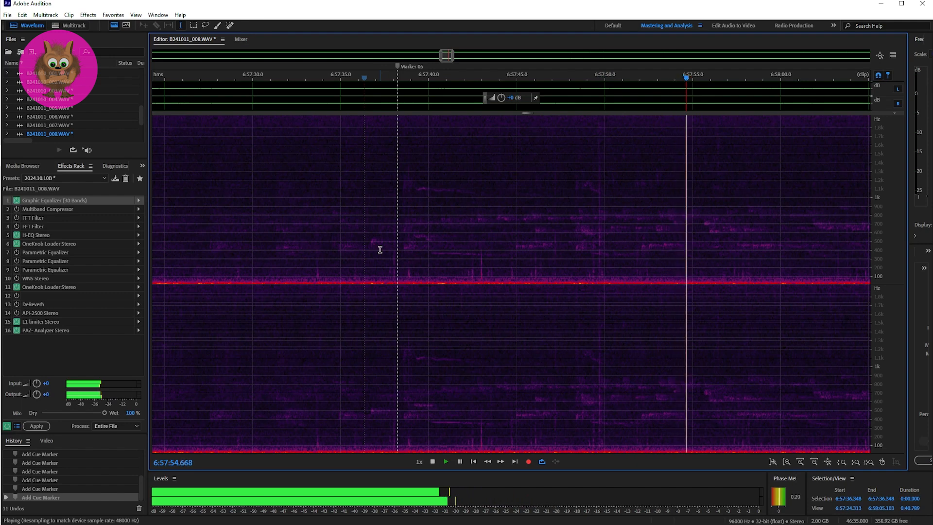
pyautogui.press('space')
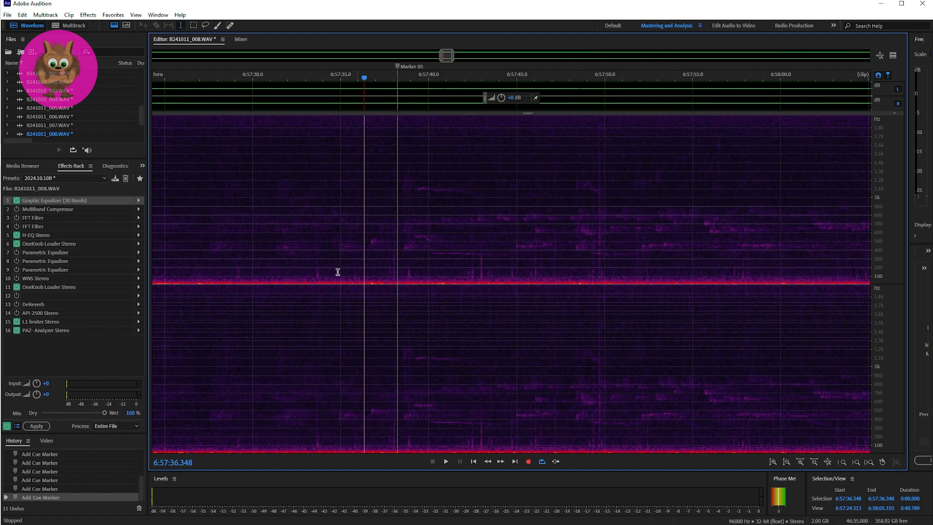
# Play the passage of overlapping sounds at Marker 05 through past 6:57:55, starting earlier at 6:57:33.579.
pyautogui.click(316, 273)
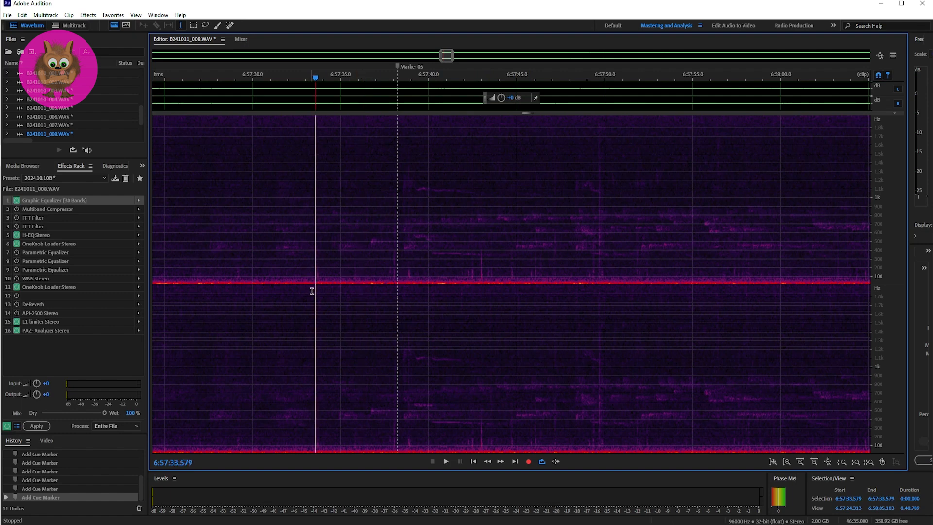
pyautogui.press('space')
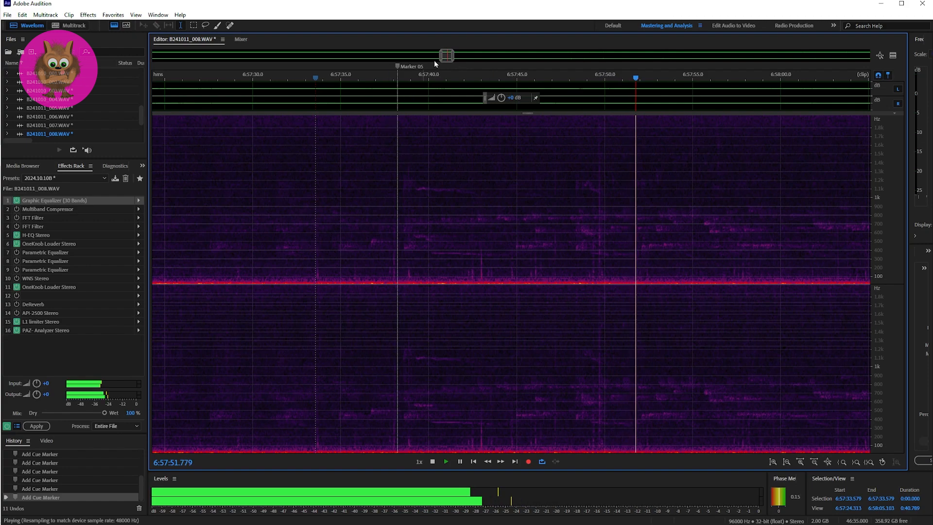
pyautogui.moveTo(445, 56); pyautogui.dragTo(449, 56)
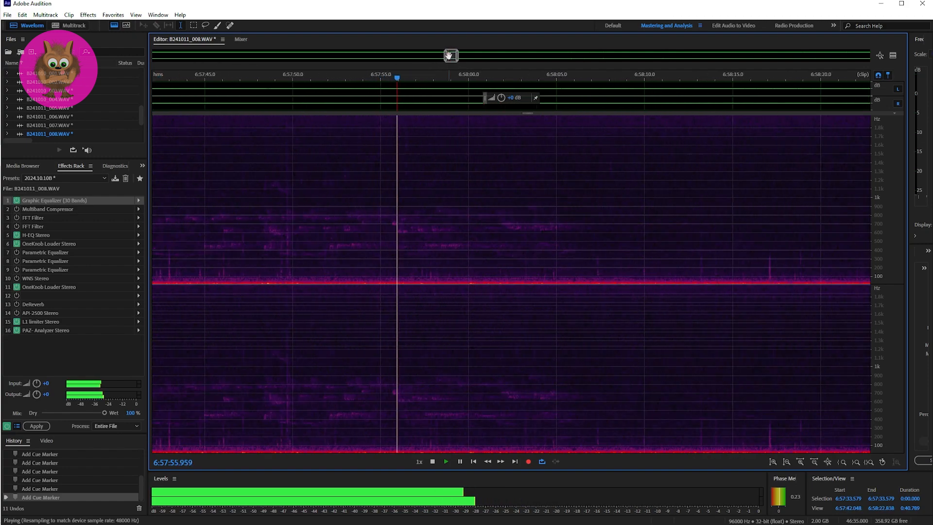
pyautogui.press('space')
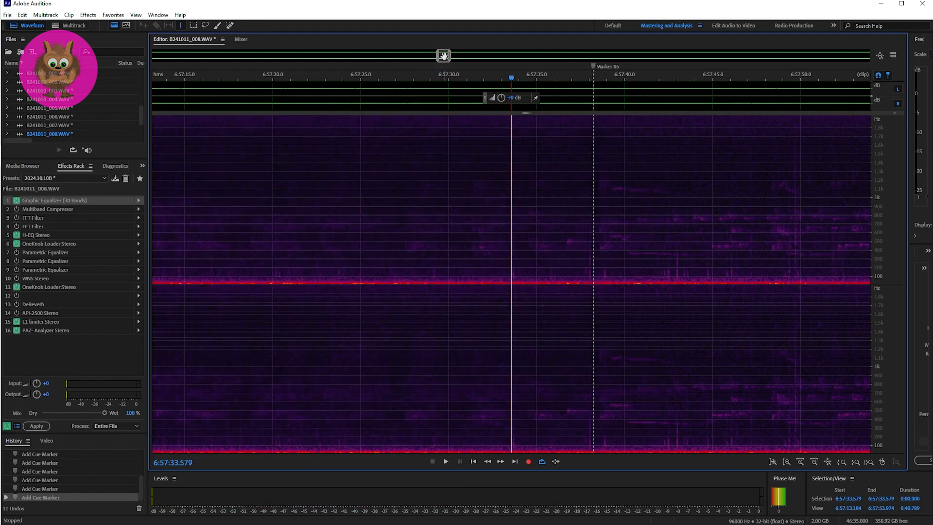
# Play the short faint sound that follows the Marker 05 passage, starting before it at 6:58:16.620.
pyautogui.moveTo(442, 56); pyautogui.dragTo(443, 56)
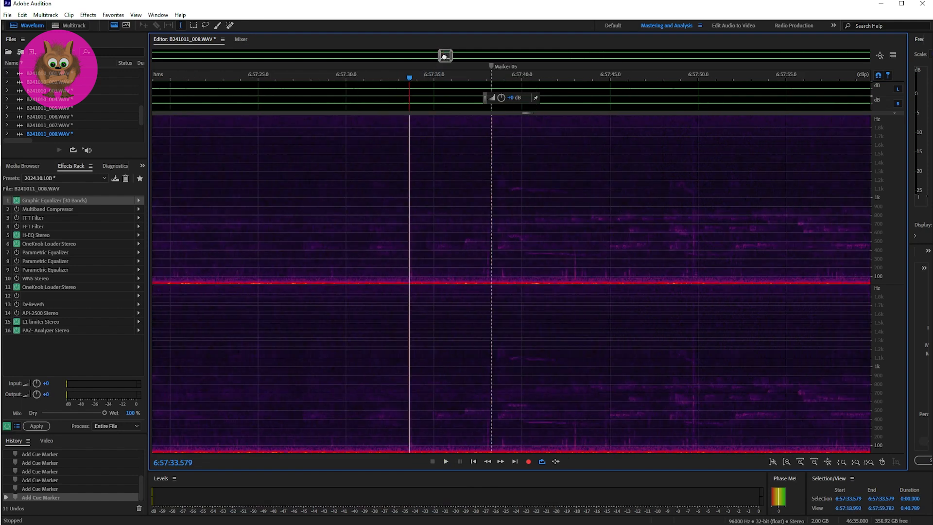
pyautogui.moveTo(444, 56); pyautogui.dragTo(451, 57)
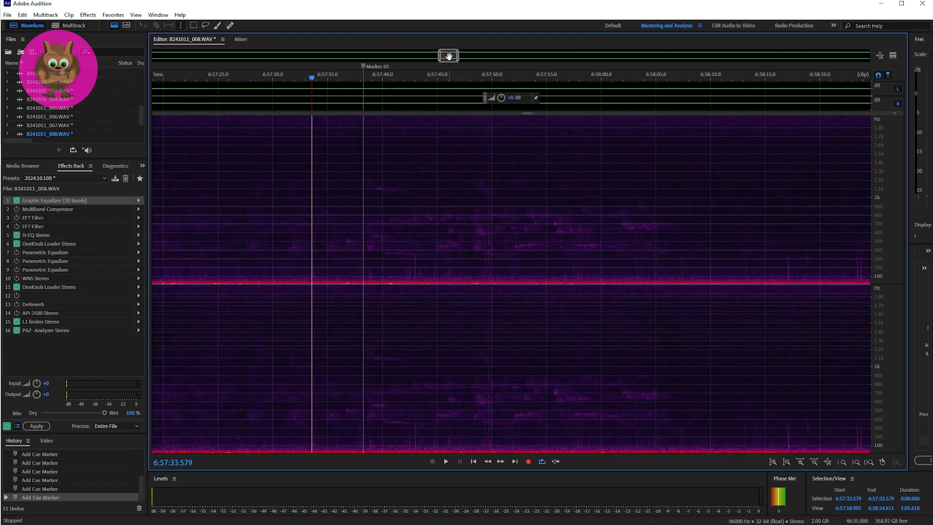
pyautogui.moveTo(448, 56); pyautogui.dragTo(457, 59)
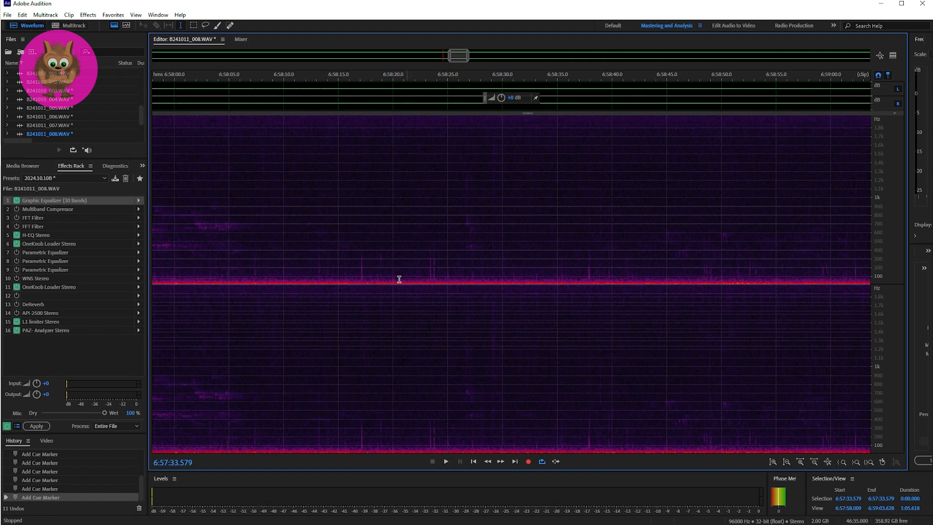
pyautogui.click(355, 270)
pyautogui.press('space')
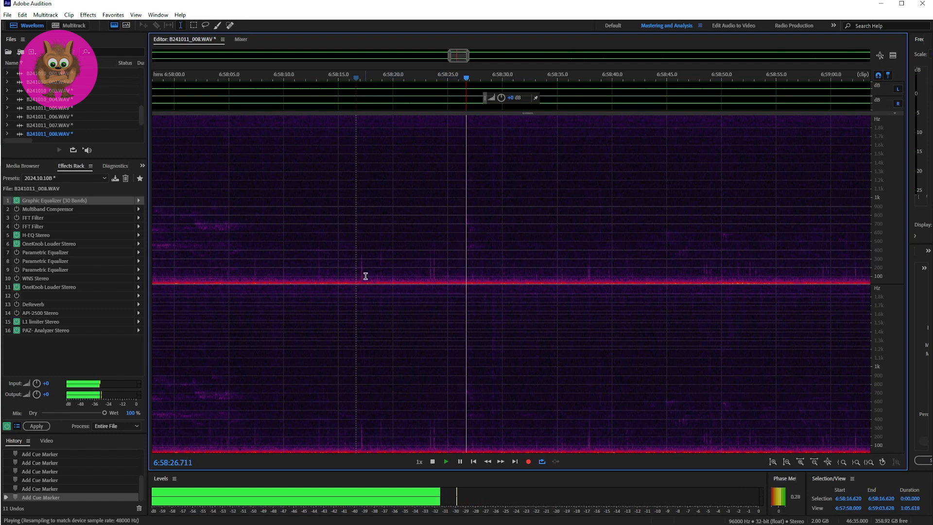
pyautogui.press('space')
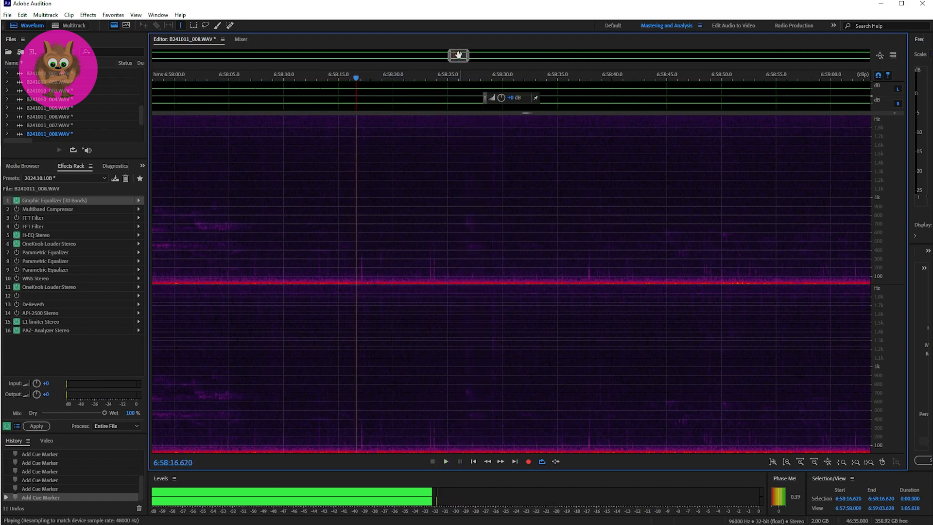
# Play the series of sounds at Marker 06 from 6:59:30.709 until past 7:00:06.
pyautogui.moveTo(459, 57); pyautogui.dragTo(479, 60)
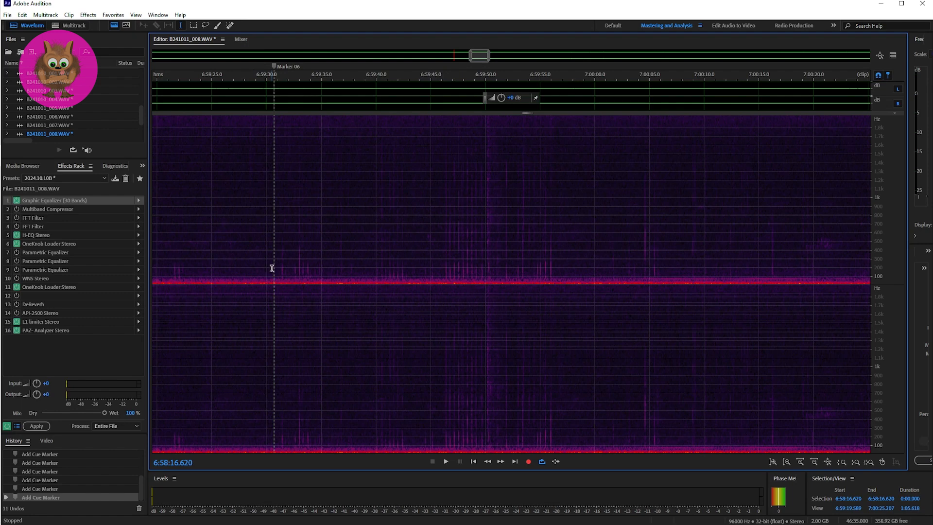
pyautogui.press('space')
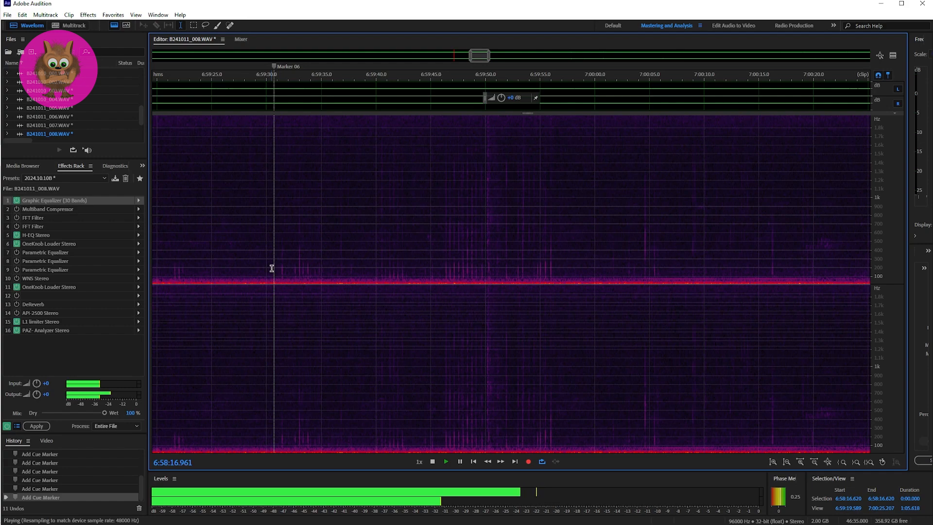
pyautogui.press('space')
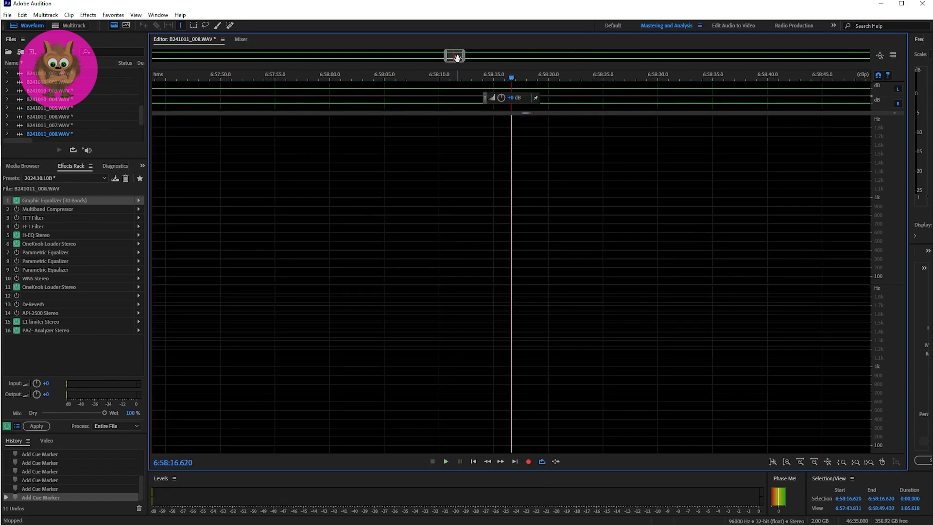
pyautogui.moveTo(458, 59); pyautogui.dragTo(477, 57)
pyautogui.click(351, 264)
pyautogui.press('space')
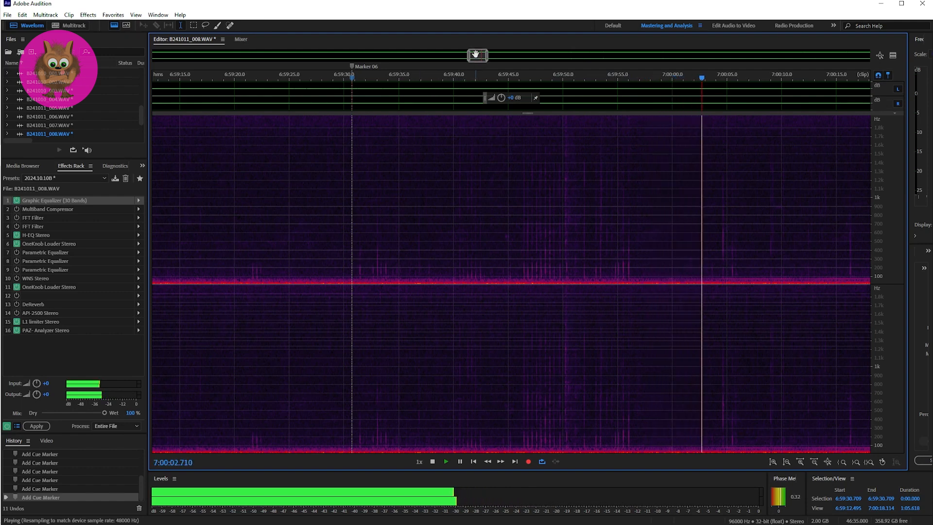
pyautogui.moveTo(477, 54); pyautogui.dragTo(479, 54)
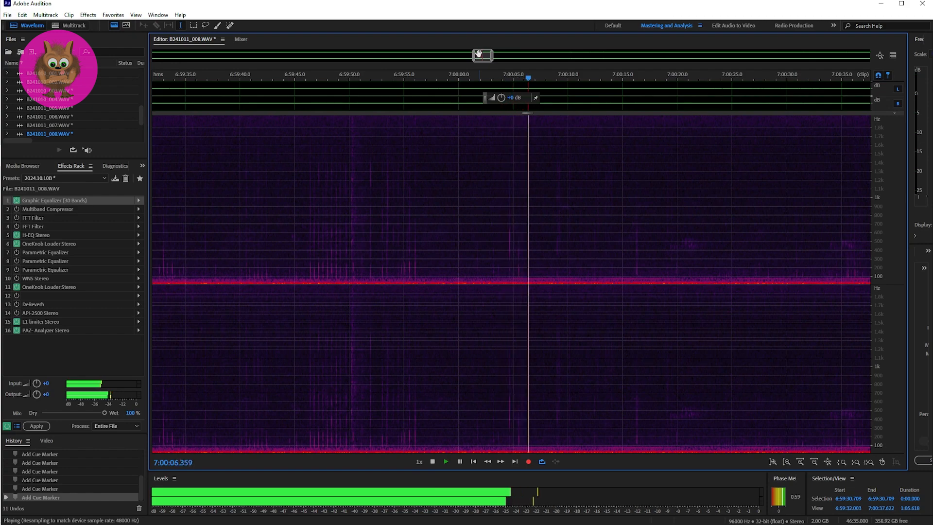
pyautogui.press('space')
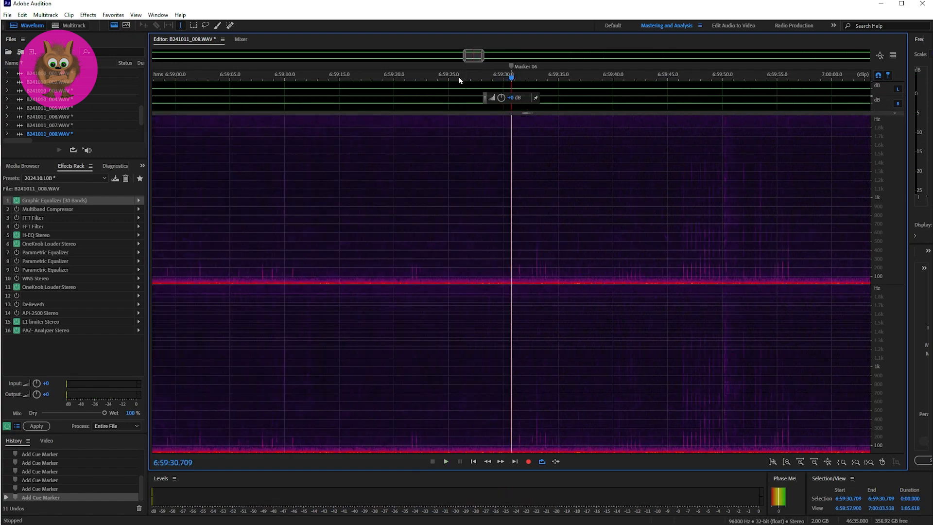
# Play the faint sounds following the Marker 06 passage twice, starting at 7:00:35.000.
pyautogui.moveTo(469, 58); pyautogui.dragTo(492, 57)
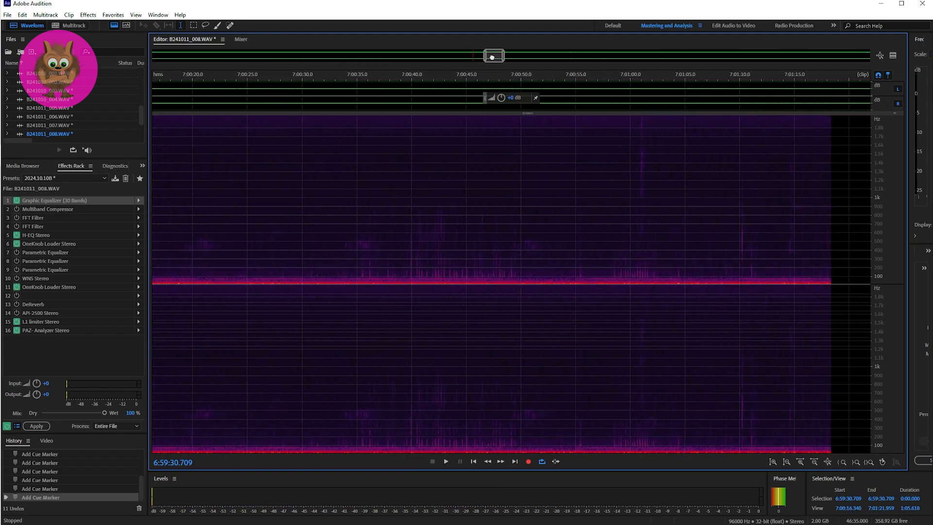
pyautogui.click(356, 270)
pyautogui.press('space')
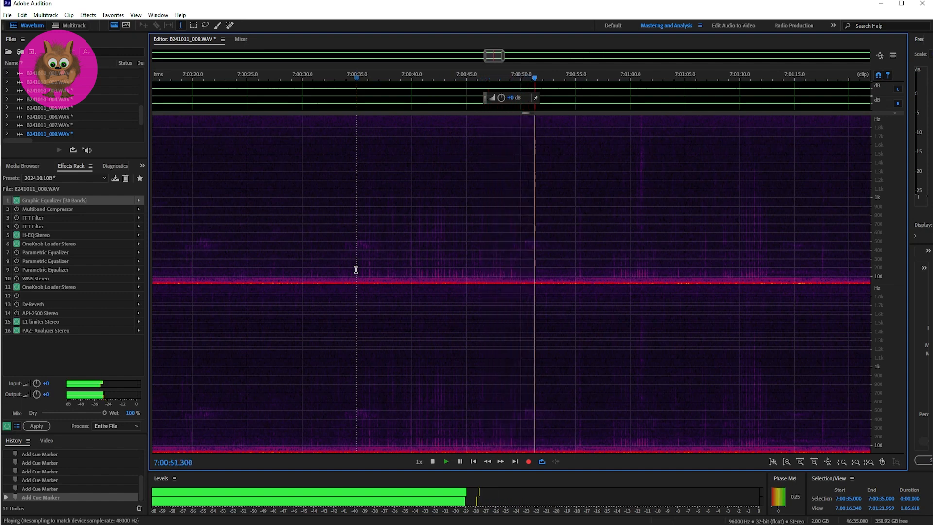
pyautogui.press('space')
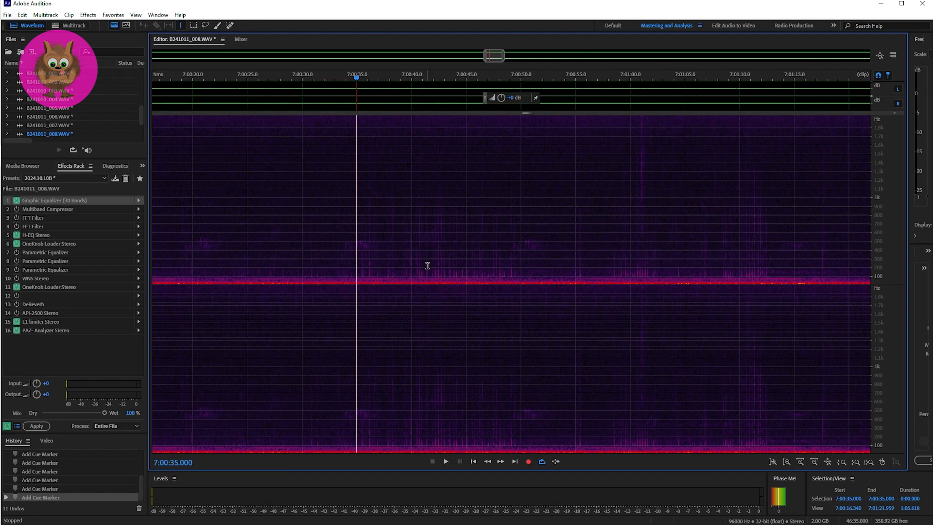
pyautogui.press('space')
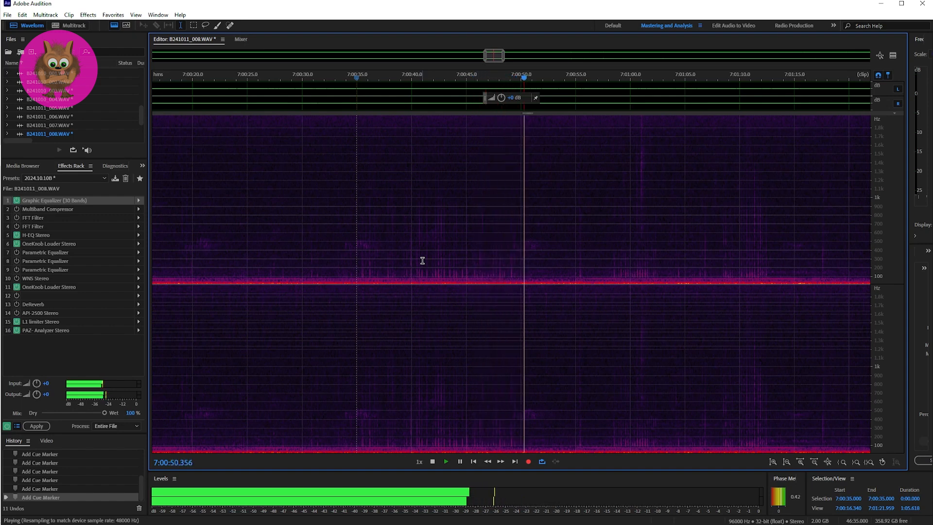
pyautogui.press('space')
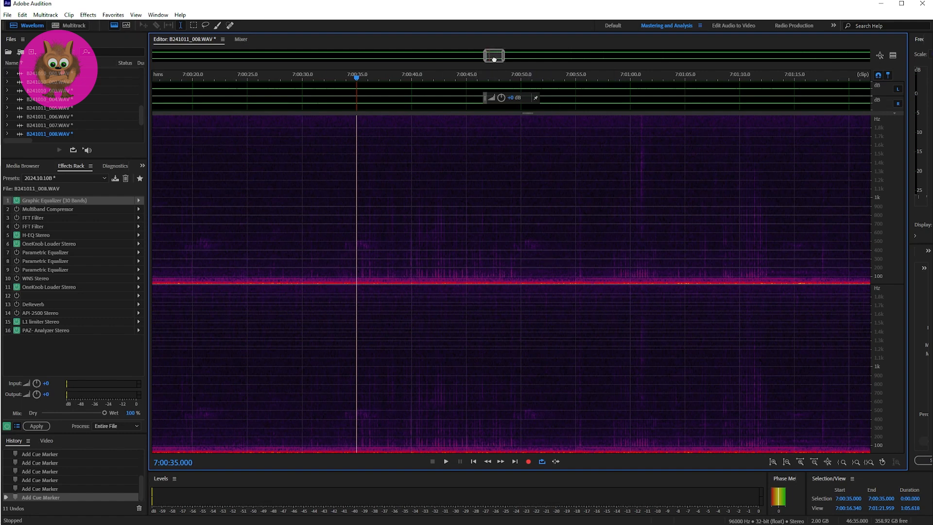
# Play the sound at Marker 07 twice, starting just before it at 7:07:03.986.
pyautogui.moveTo(494, 59); pyautogui.dragTo(499, 59)
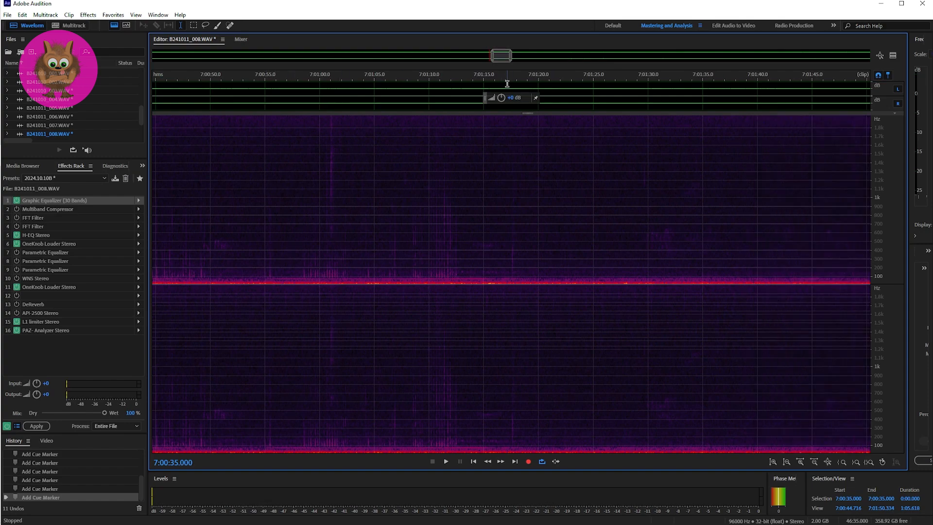
pyautogui.moveTo(499, 56); pyautogui.dragTo(592, 64)
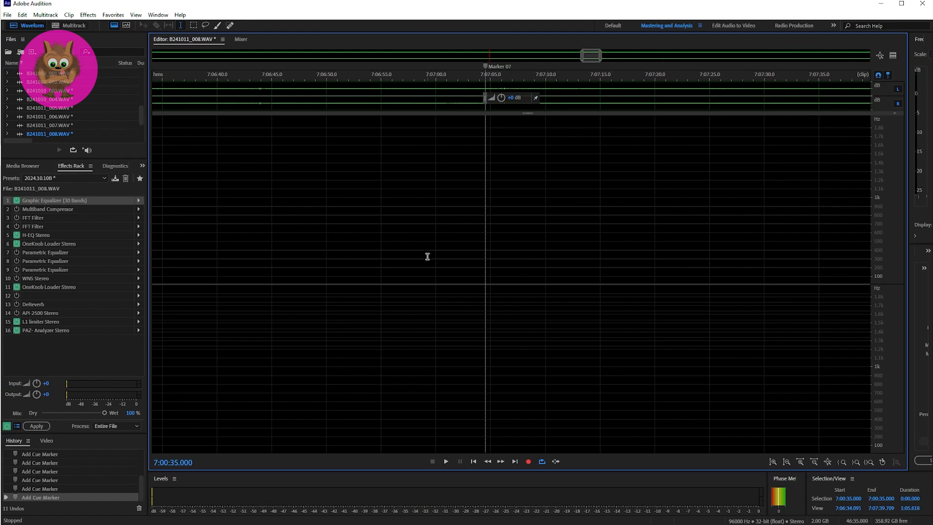
pyautogui.click(479, 274)
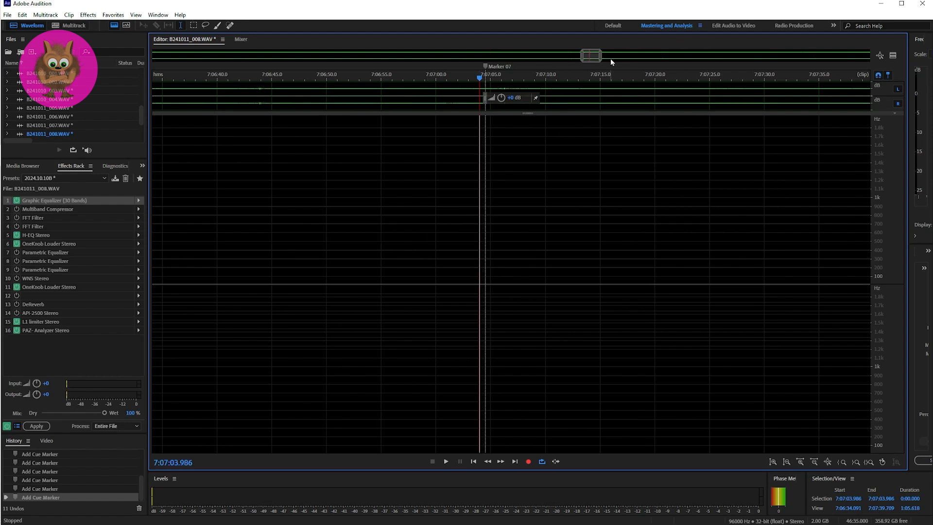
pyautogui.press('space')
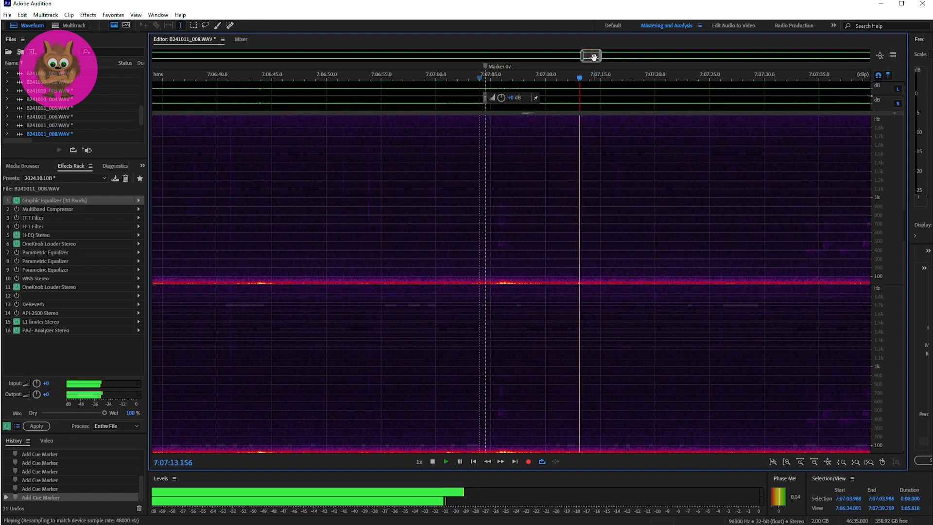
pyautogui.press('space')
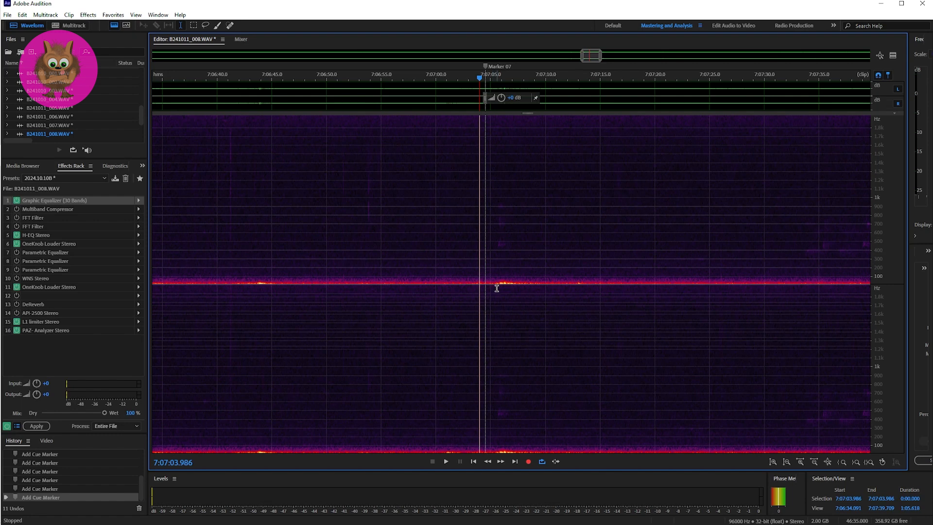
pyautogui.press('space')
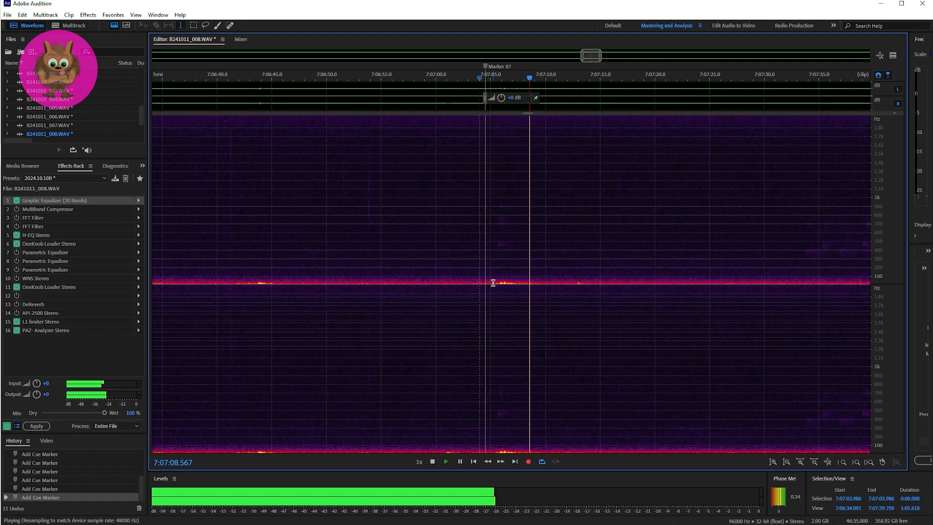
pyautogui.press('space')
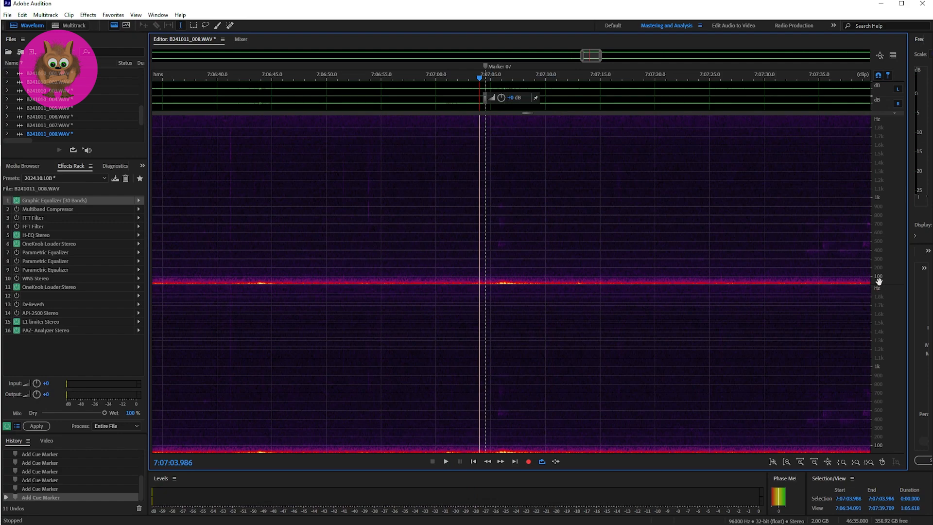
# Examine the lowest frequencies, below 100 Hz, of the sound at Marker 07 on a magnified frequency scale, and restore the wider frequency range.
pyautogui.scroll(5, 879, 281)
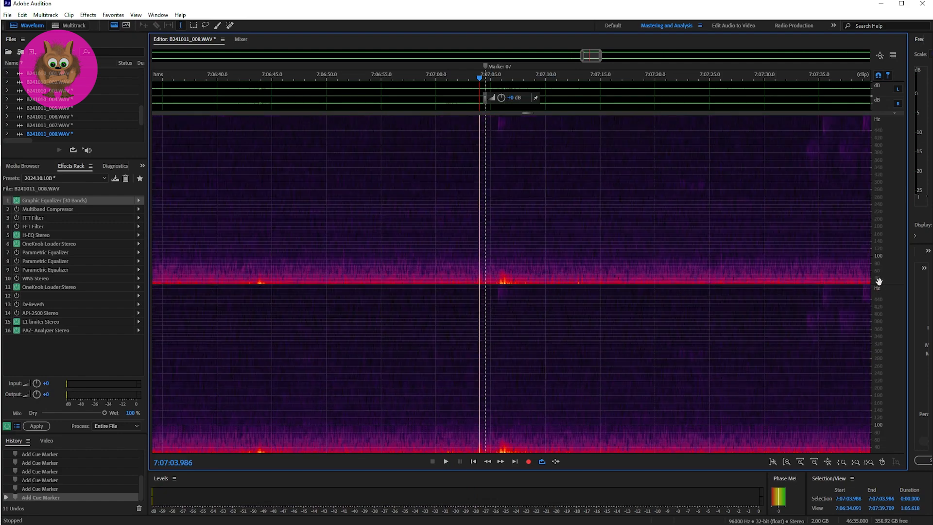
pyautogui.scroll(2, 879, 281)
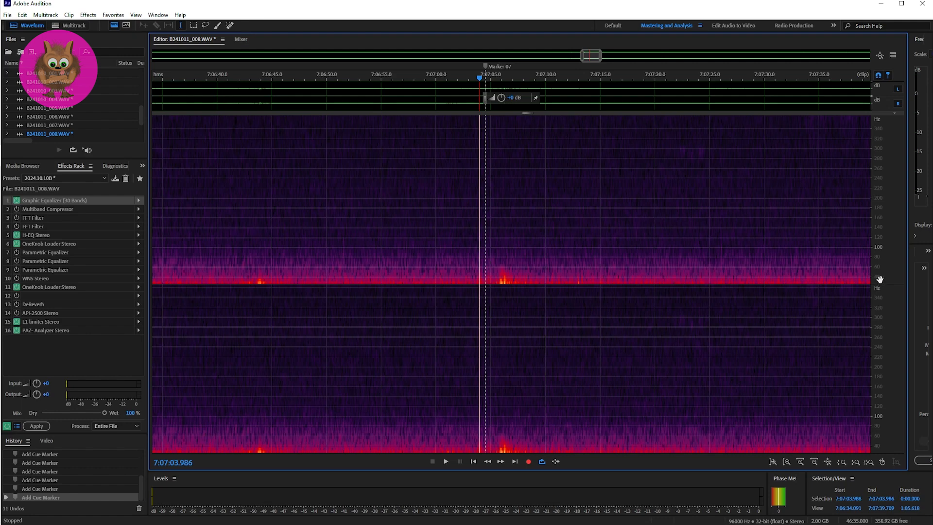
pyautogui.moveTo(880, 279); pyautogui.dragTo(890, 261)
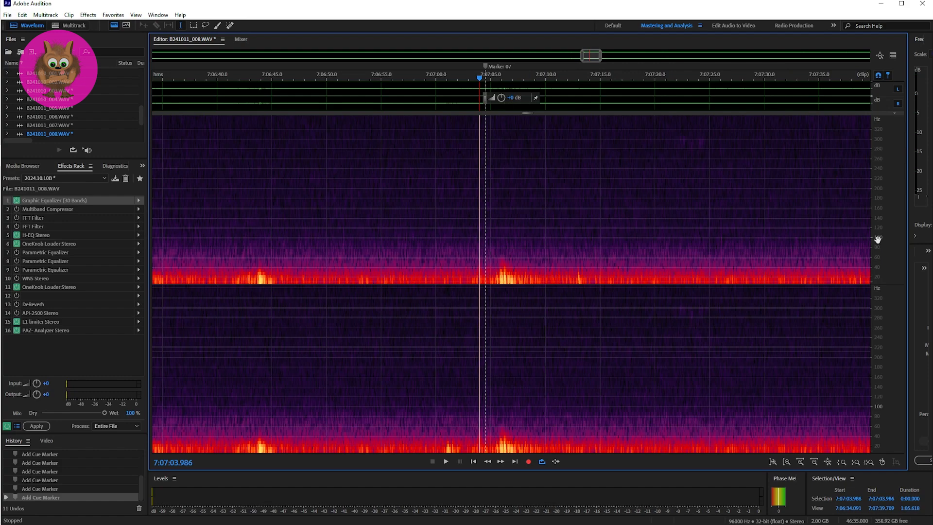
pyautogui.scroll(-3, 878, 239)
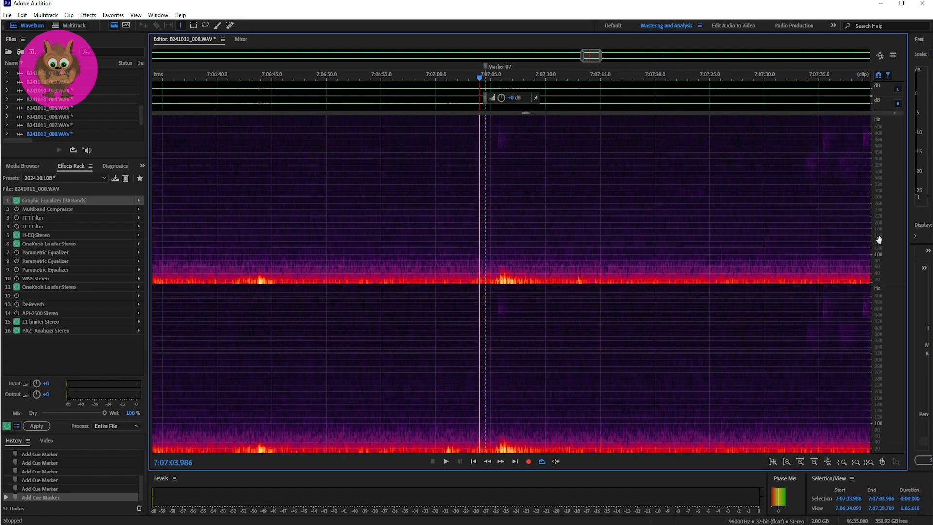
pyautogui.scroll(-1, 880, 241)
pyautogui.moveTo(882, 225)
pyautogui.mouseDown()
pyautogui.moveTo(890, 261)
pyautogui.moveTo(884, 234)
pyautogui.mouseUp()
pyautogui.scroll(-3, 881, 240)
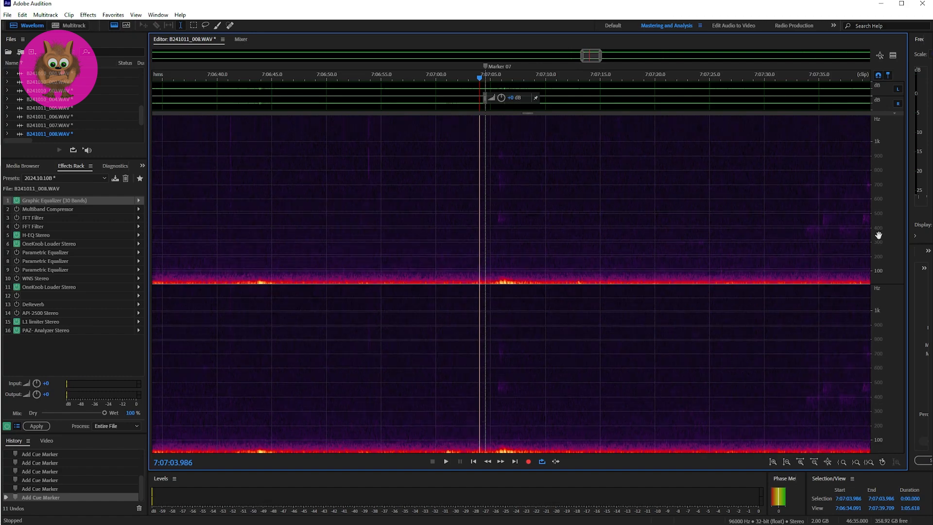
pyautogui.scroll(-2, 879, 235)
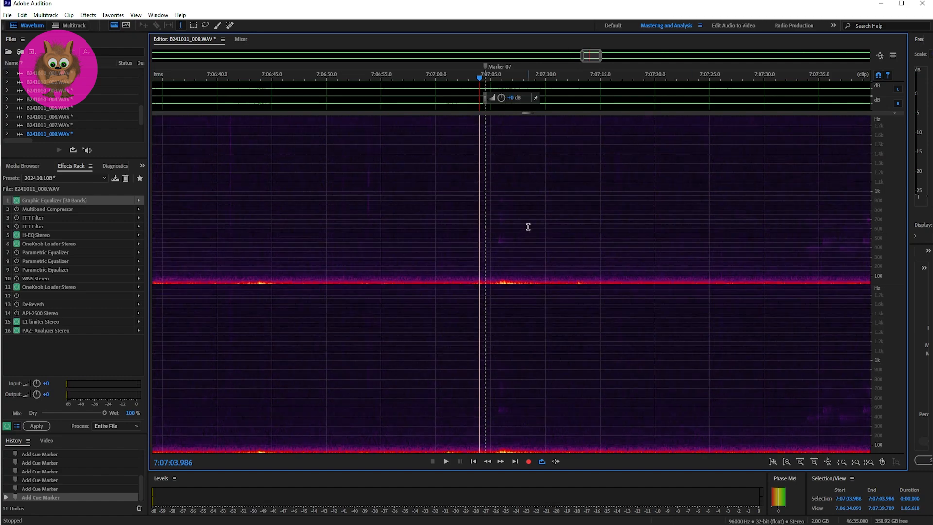
# Play the sound at Marker 08 twice, starting just before it at 7:07:56.407.
pyautogui.moveTo(593, 58); pyautogui.dragTo(607, 59)
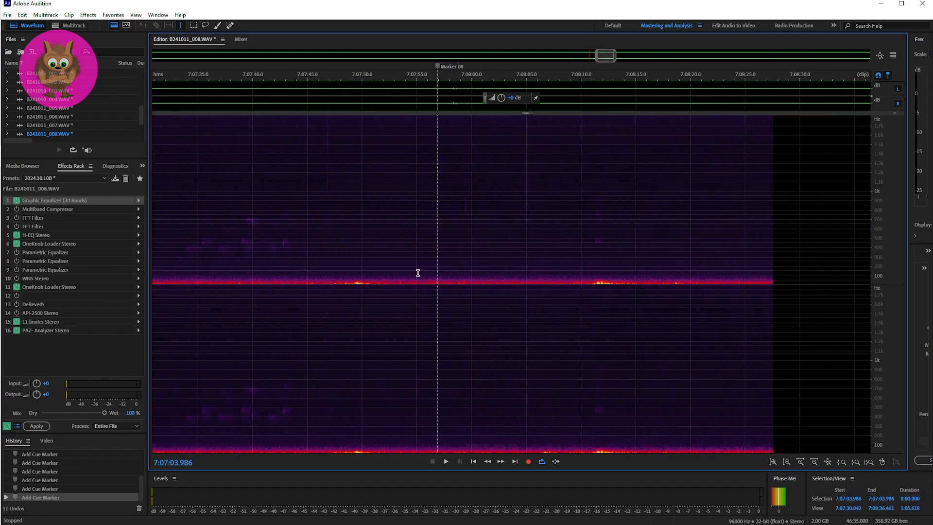
pyautogui.click(432, 252)
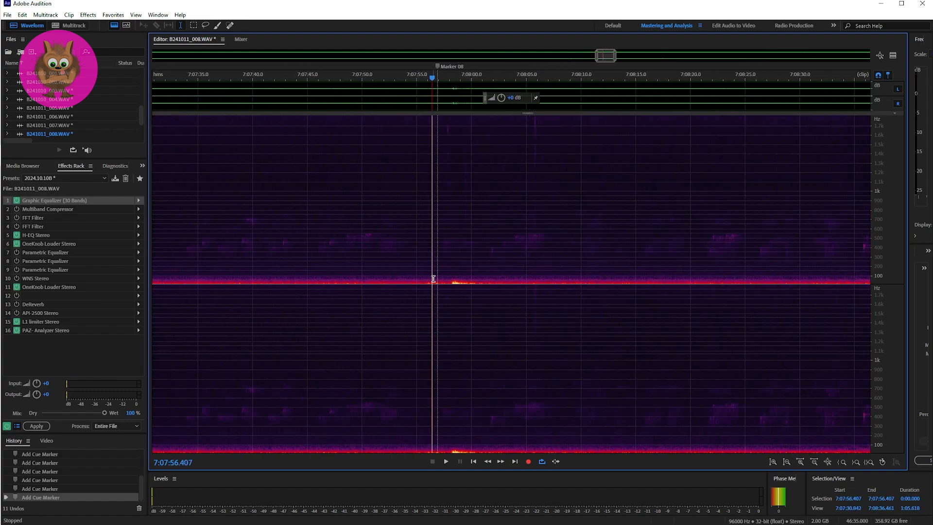
pyautogui.press('space')
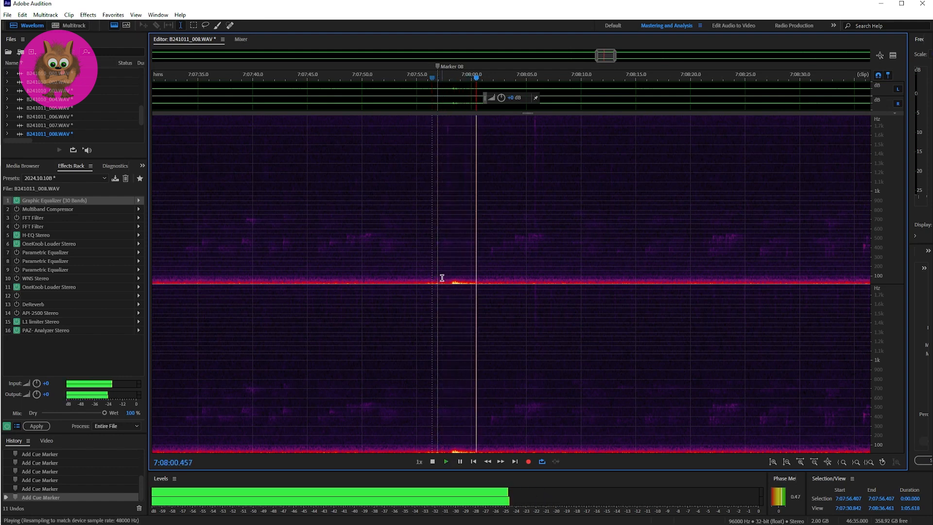
pyautogui.press('space')
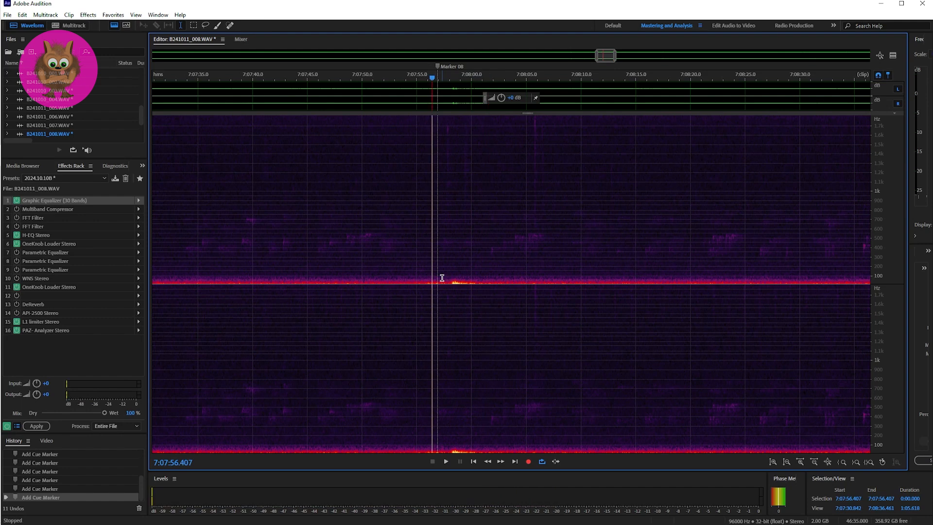
pyautogui.press('space')
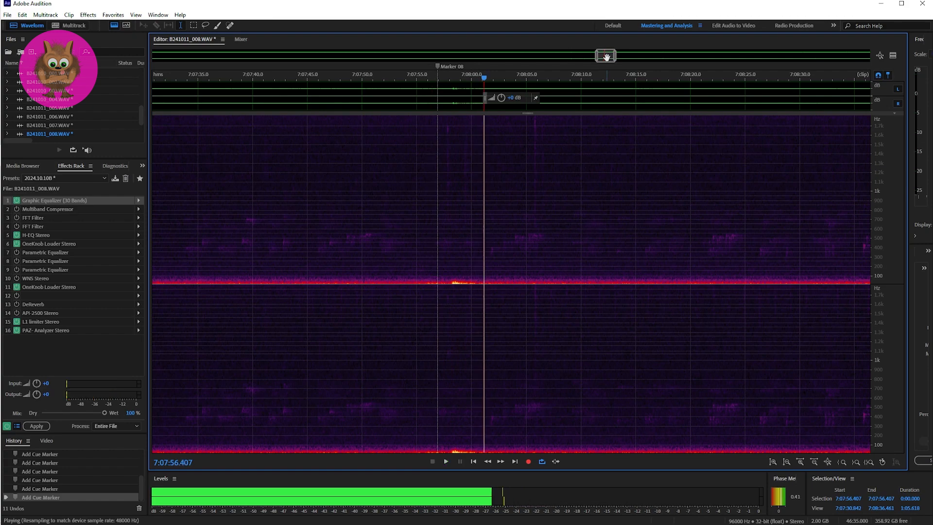
pyautogui.press('space')
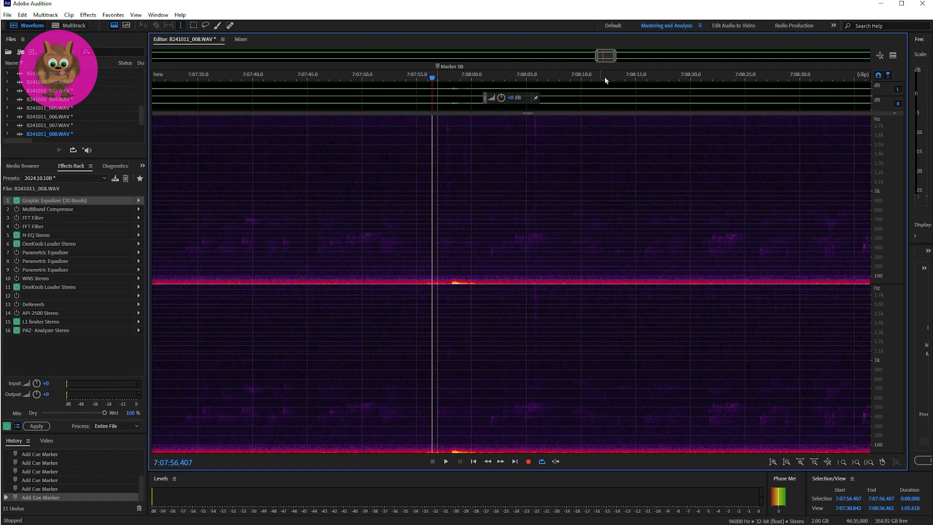
# Play the sound at Marker 09 three times, starting just before it at 7:10:06.511.
pyautogui.moveTo(604, 58); pyautogui.dragTo(638, 62)
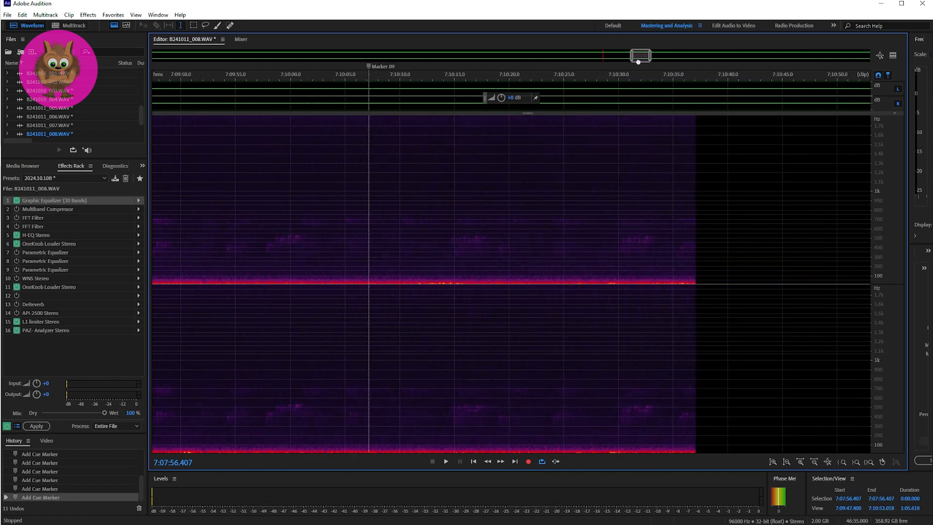
pyautogui.click(361, 244)
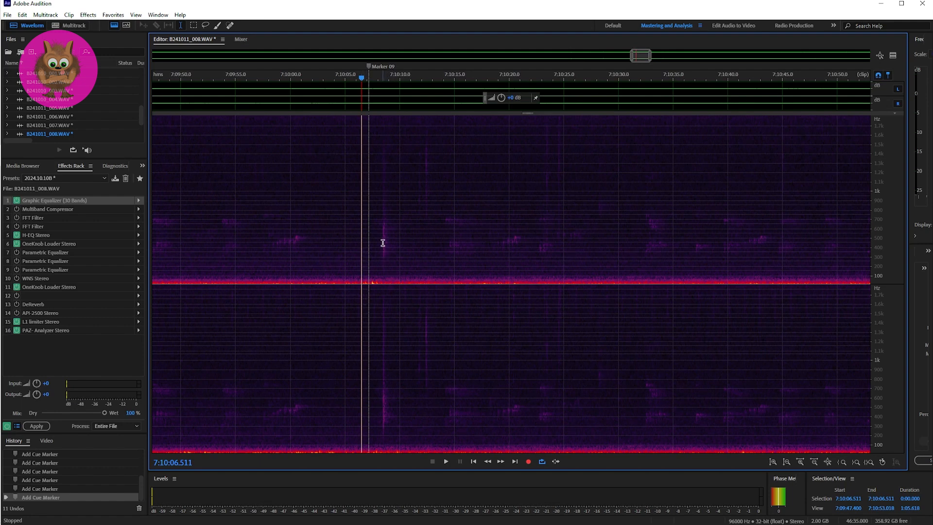
pyautogui.press('space')
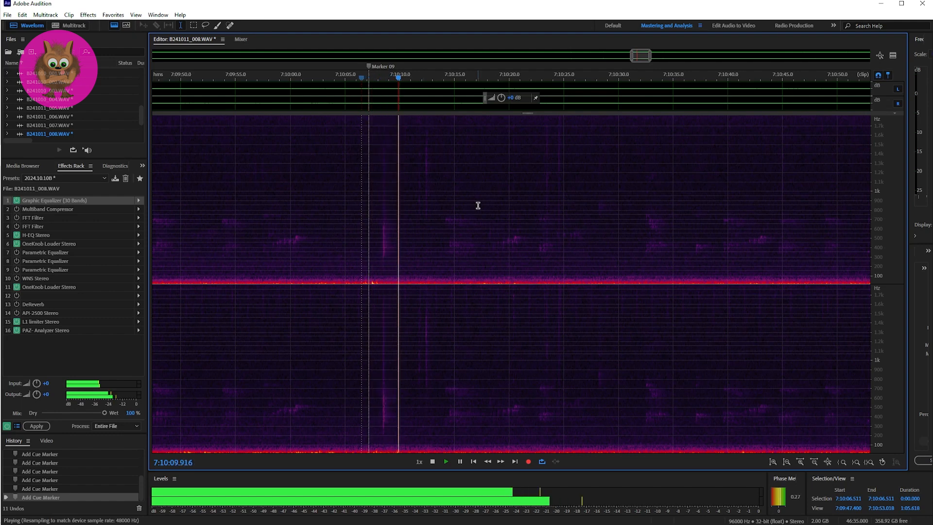
pyautogui.press('space')
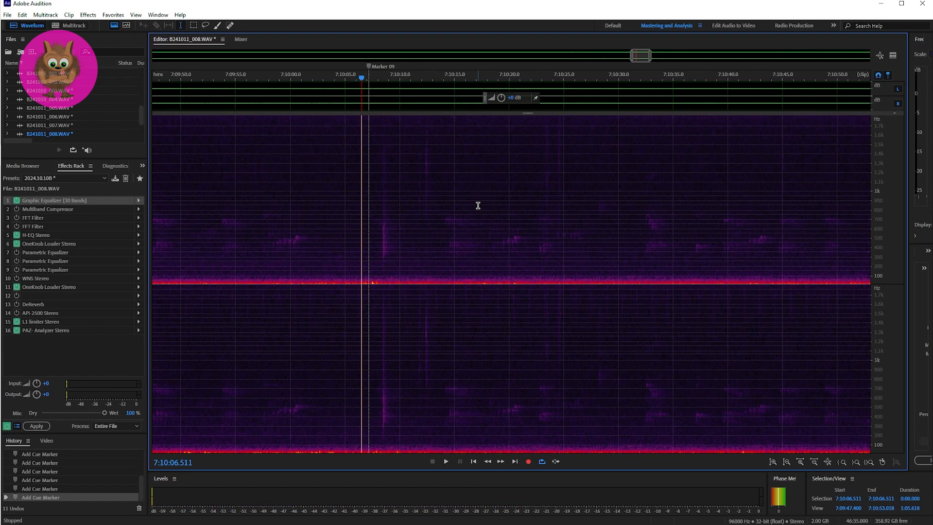
pyautogui.press('space')
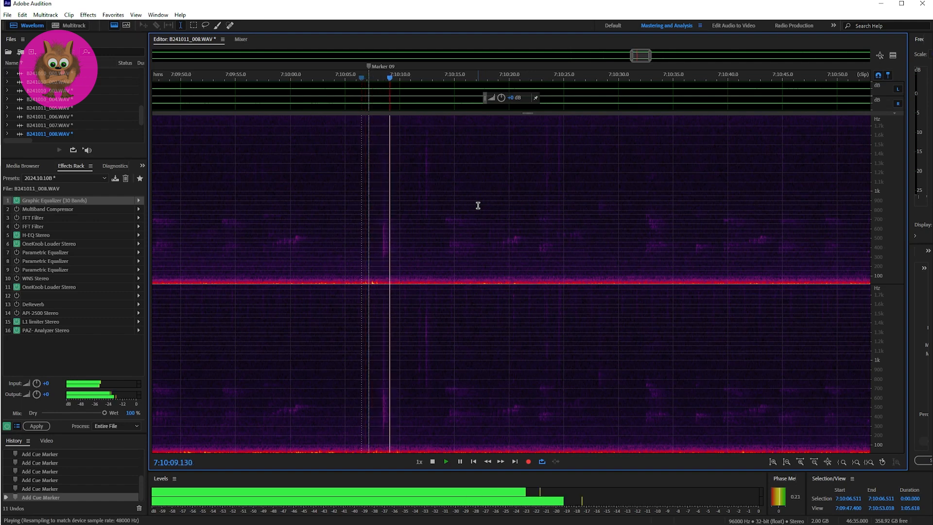
pyautogui.press('space')
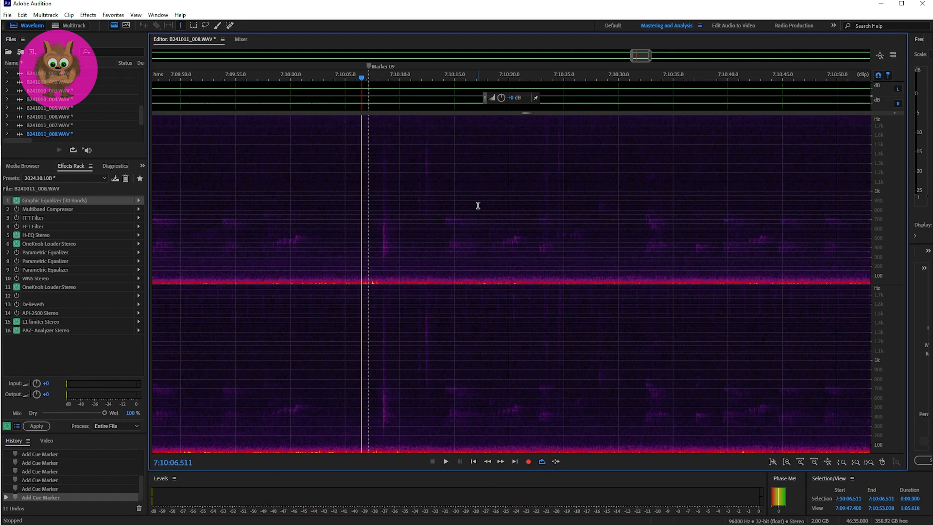
pyautogui.press('space')
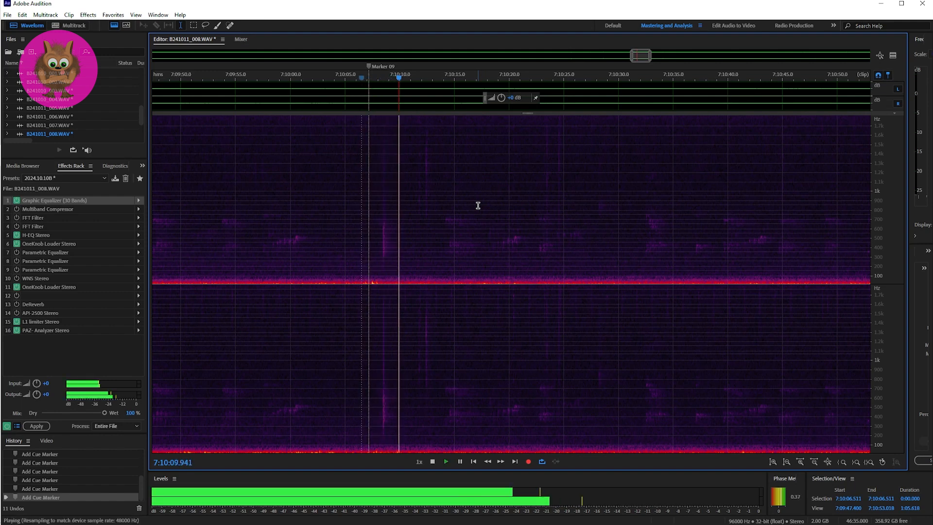
pyautogui.press('space')
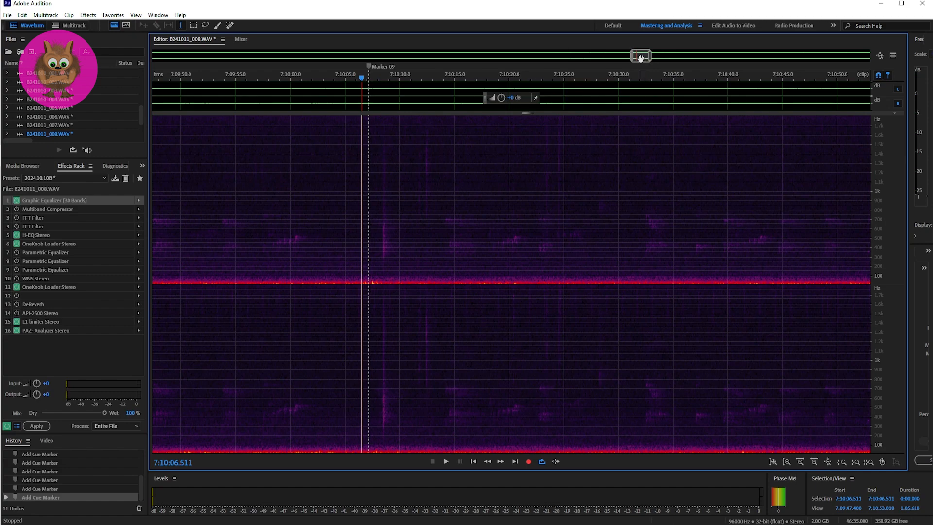
# Play the faint sound at Marker 10 once, starting just before it at 7:18:50.536.
pyautogui.moveTo(641, 58); pyautogui.dragTo(727, 59)
pyautogui.moveTo(743, 58); pyautogui.dragTo(775, 57)
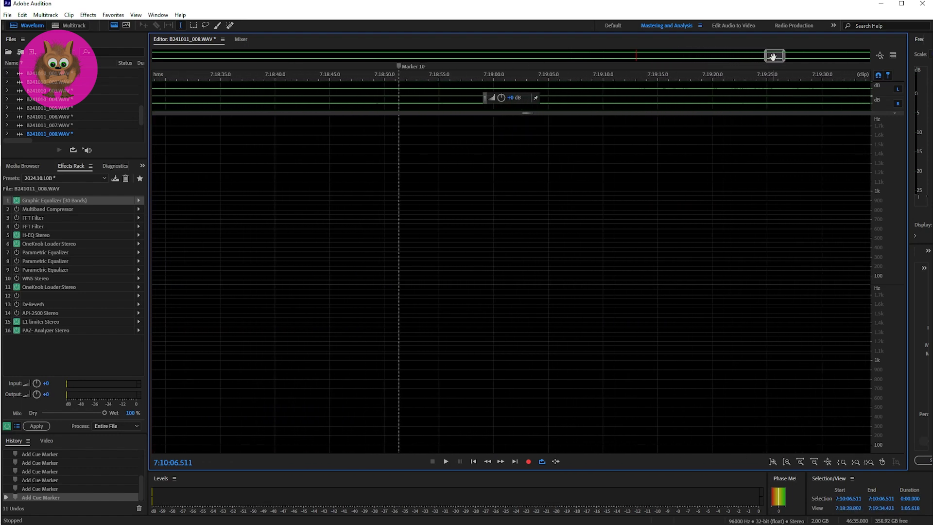
pyautogui.click(390, 247)
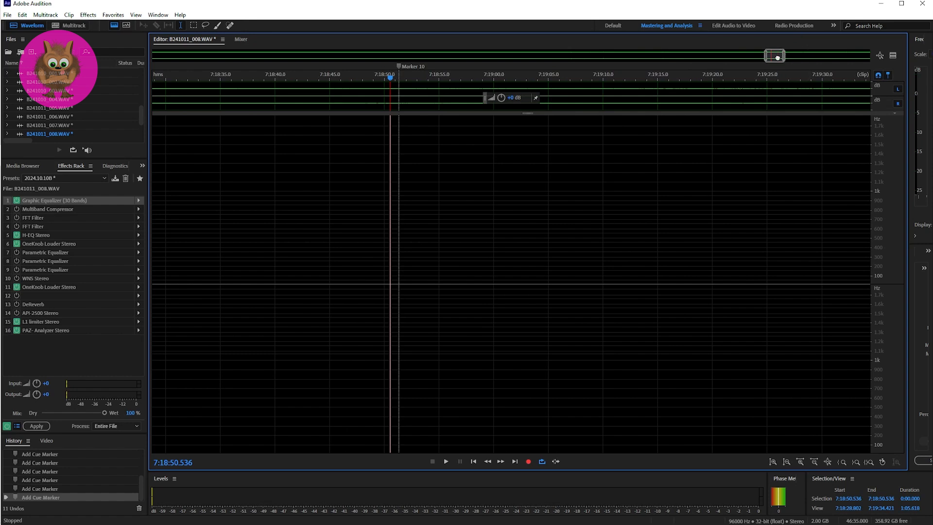
pyautogui.moveTo(775, 58); pyautogui.dragTo(778, 58)
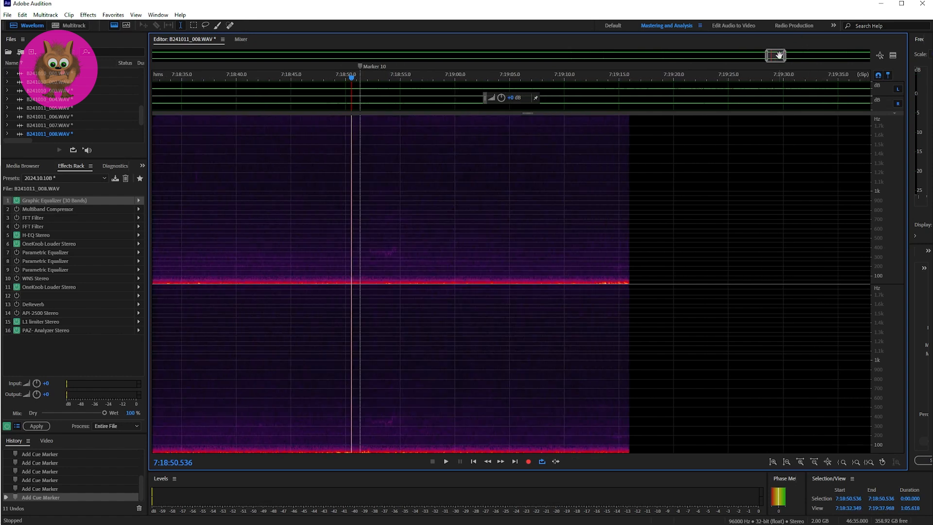
pyautogui.press('space')
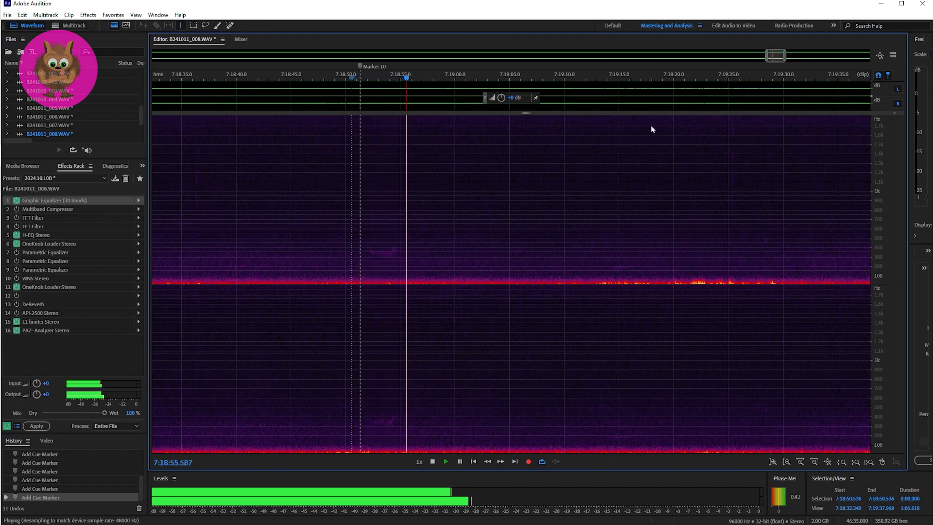
pyautogui.press('space')
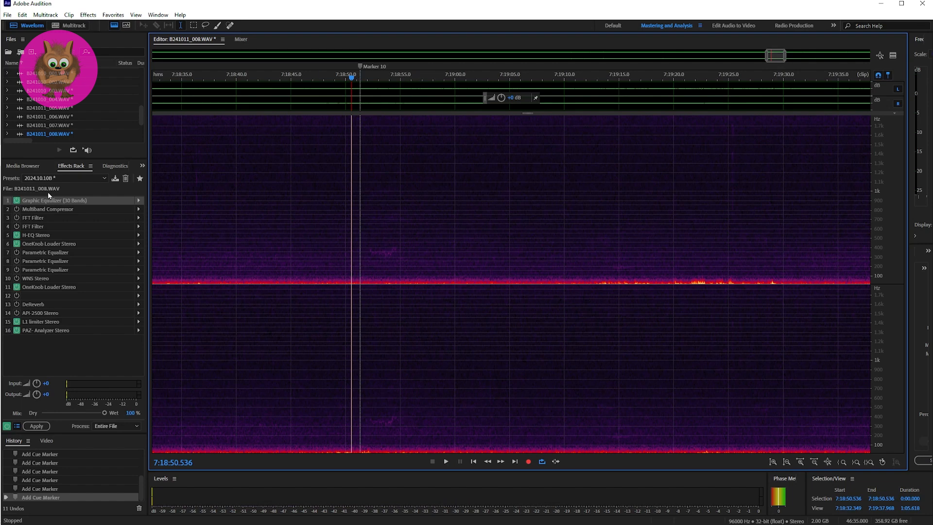
# Lower the 2 kHz band of the rack's Graphic Equalizer (30 Bands) to -34.5 dB while playing the Marker 10 sound.
pyautogui.rightClick(130, 205)
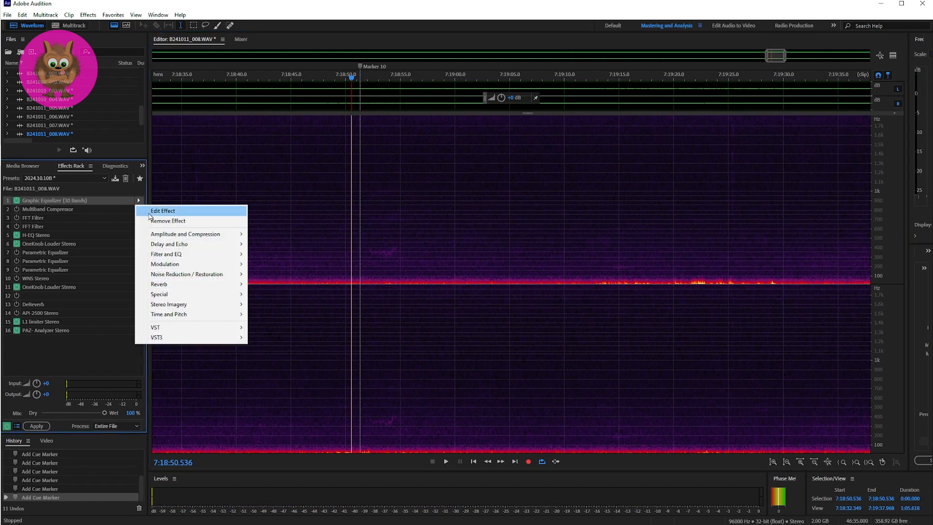
pyautogui.click(161, 209)
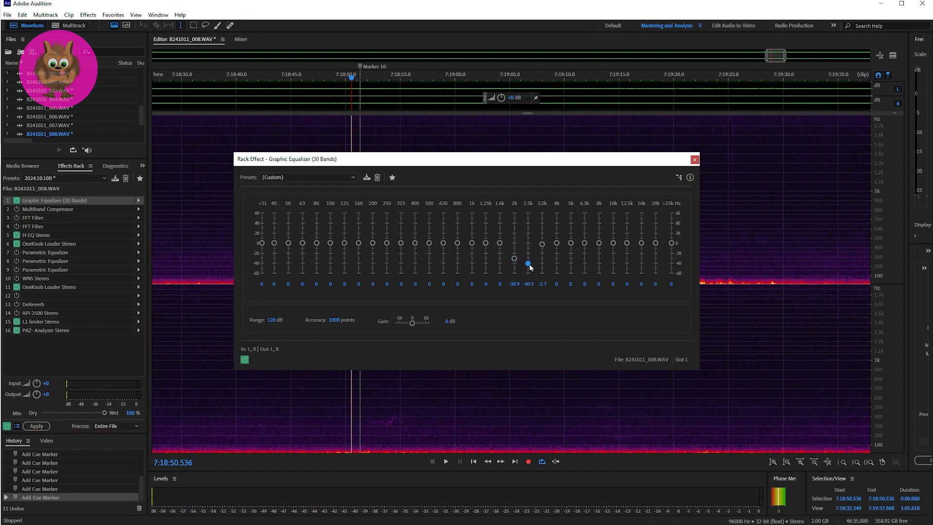
pyautogui.press('space')
pyautogui.moveTo(515, 261); pyautogui.dragTo(516, 264)
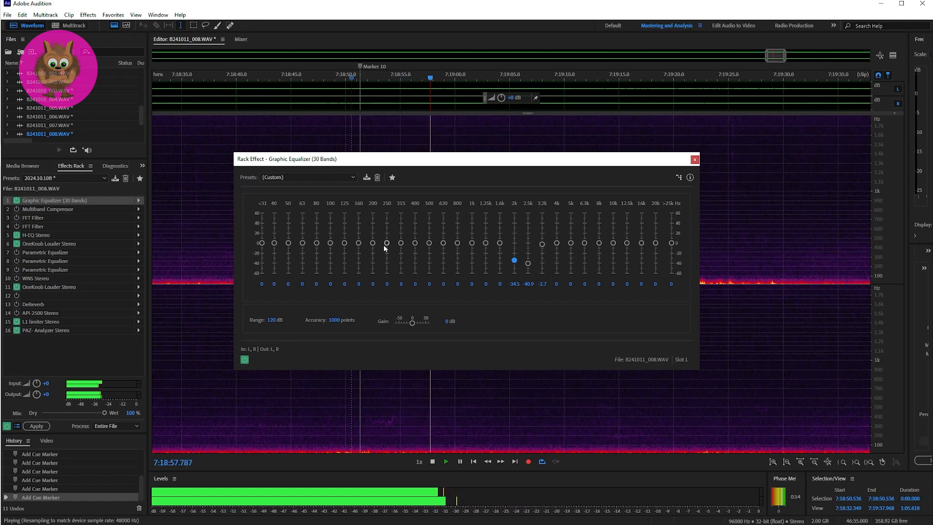
pyautogui.press('space')
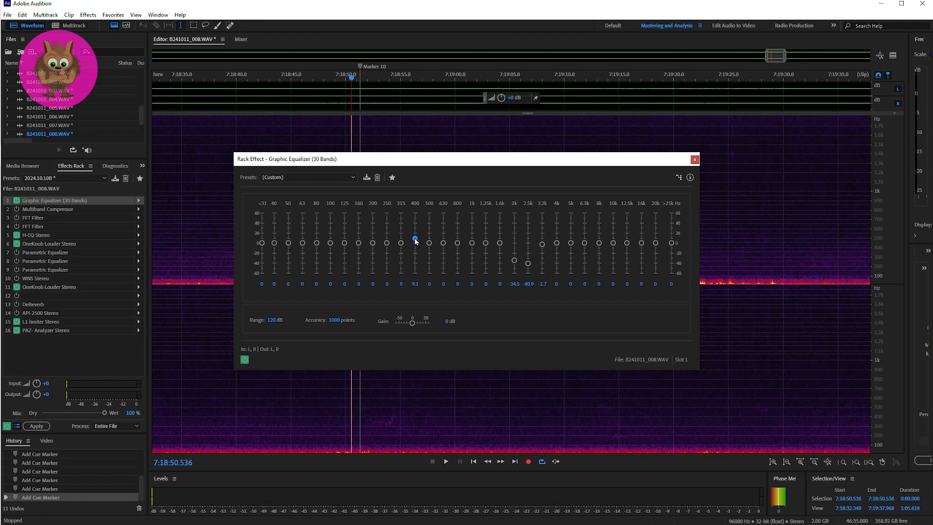
# Boost the equalizer's 400 Hz band to 9.1 dB and its 315 Hz band to 10 dB while replaying Marker 10.
pyautogui.press('space')
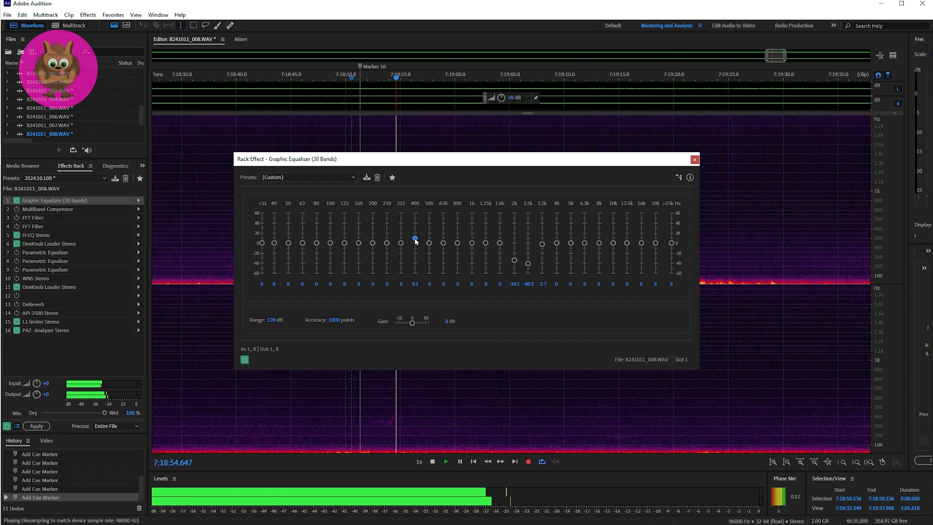
pyautogui.moveTo(401, 243); pyautogui.dragTo(402, 237)
pyautogui.press('space')
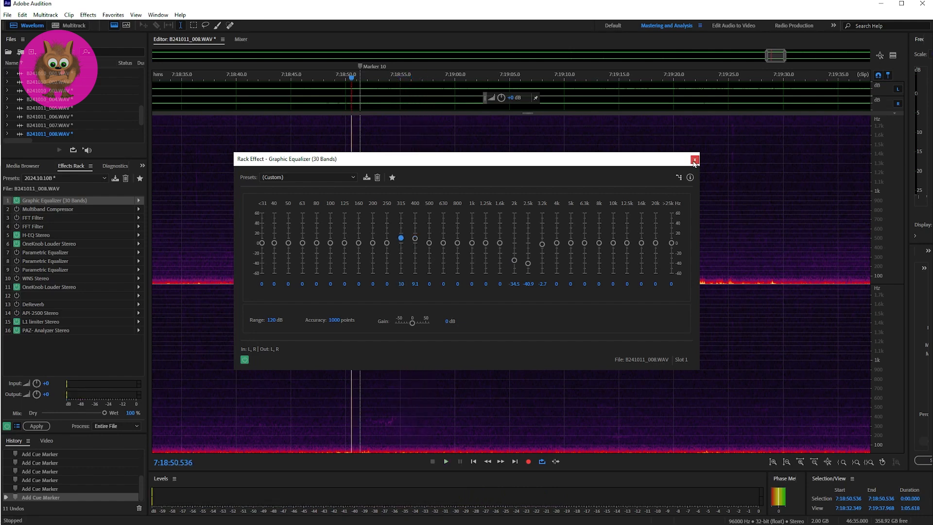
pyautogui.click(695, 159)
# Play the Marker 10 sound with the boosted bands from 7:18:50.536, and again from 7:18:51.835.
pyautogui.press('space')
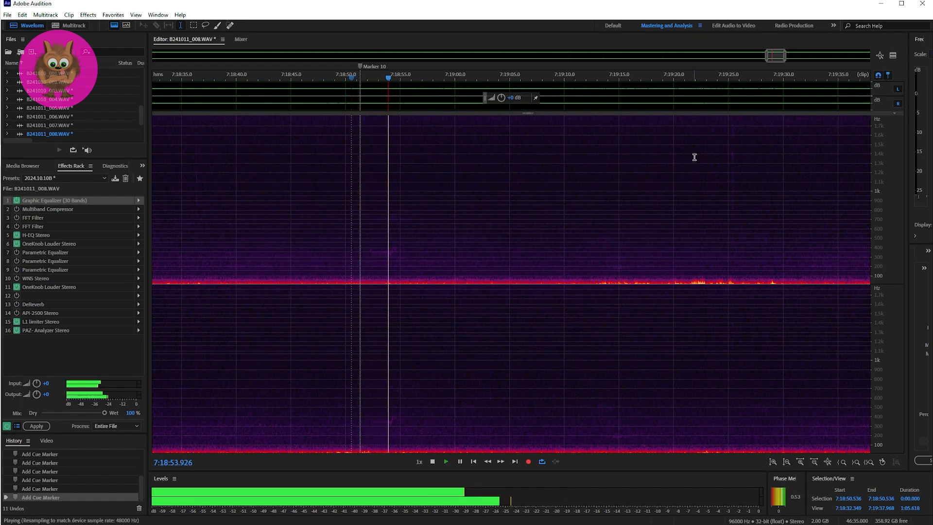
pyautogui.press('space')
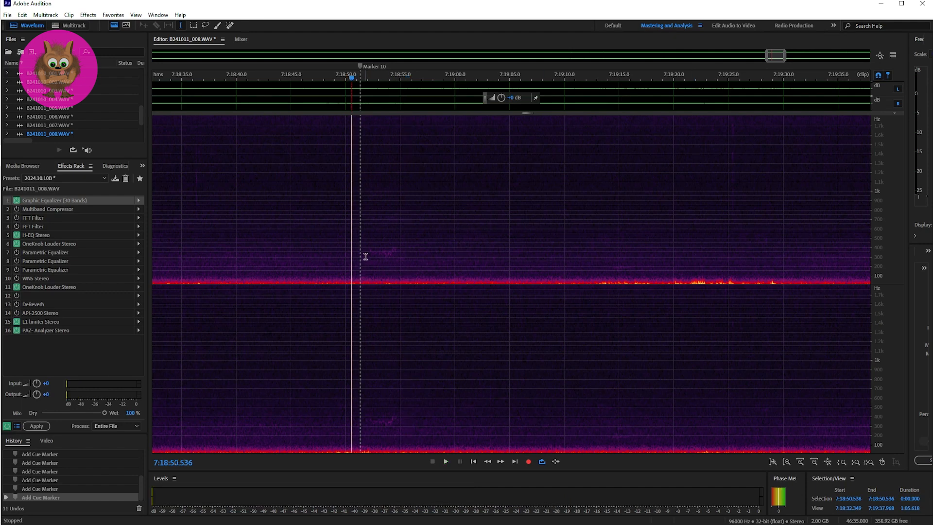
pyautogui.press('space')
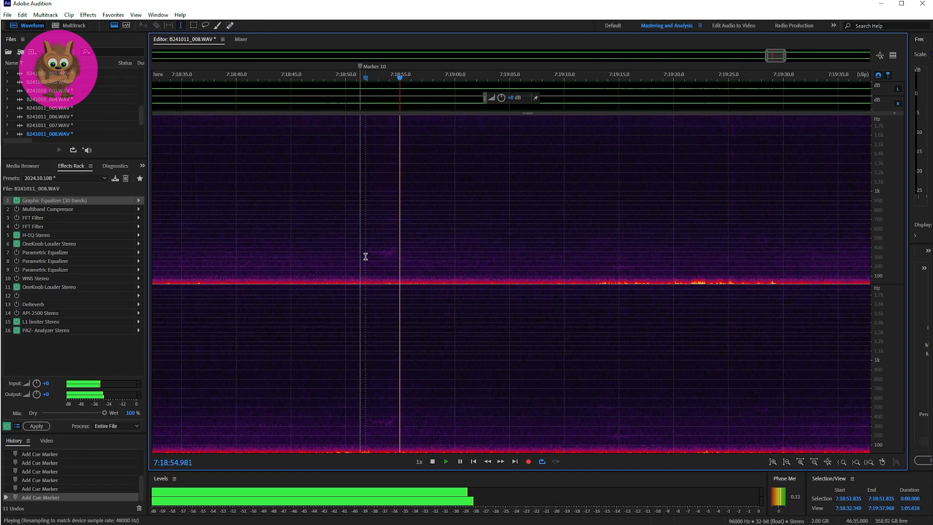
pyautogui.press('space')
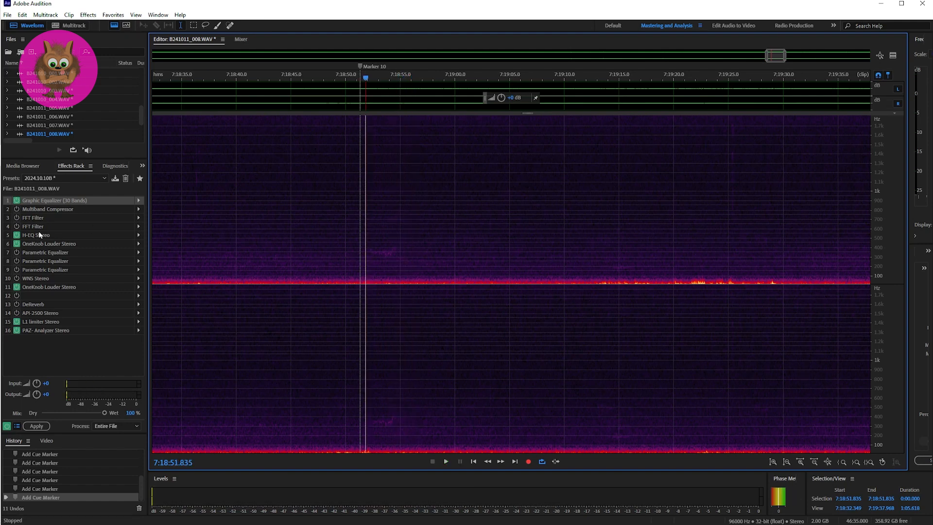
# Reset the Graphic Equalizer's 315 Hz band to 0 dB, readjust its 2 kHz band, and replay Marker 10 from 7:18:51.835.
pyautogui.rightClick(135, 203)
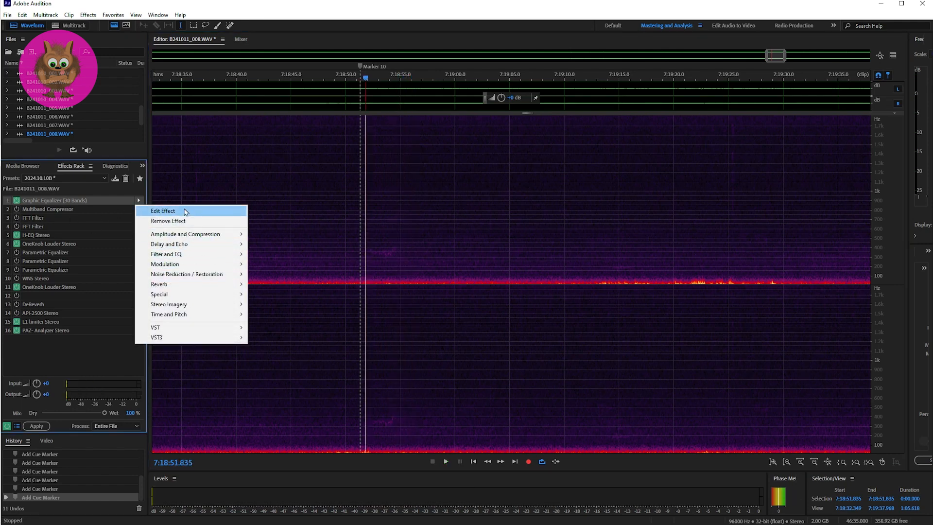
pyautogui.click(151, 209)
pyautogui.click(401, 284)
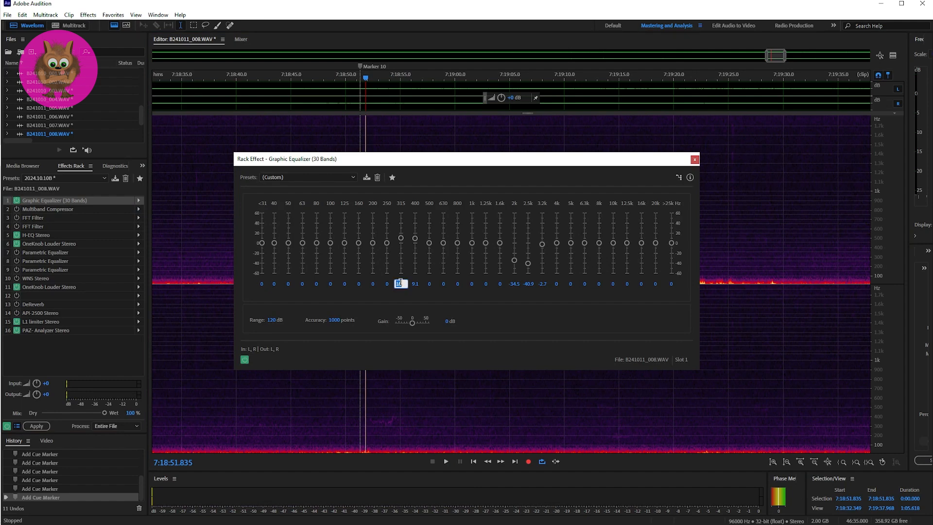
pyautogui.press('Return')
pyautogui.write('0')
pyautogui.moveTo(515, 263); pyautogui.dragTo(512, 261)
pyautogui.press('space')
pyautogui.click(695, 159)
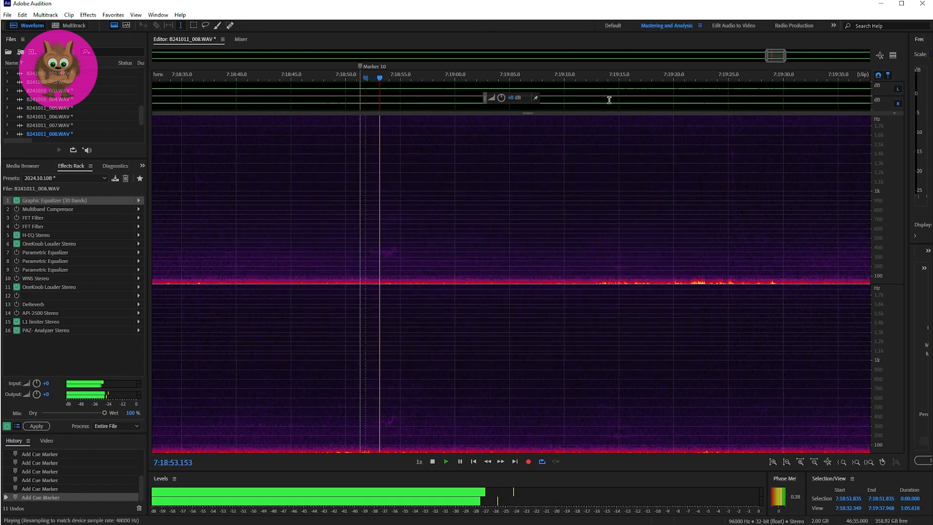
pyautogui.press('space')
# Play a brief excerpt near the end of the recording, starting at 7:25:14.287.
pyautogui.moveTo(777, 55); pyautogui.dragTo(865, 63)
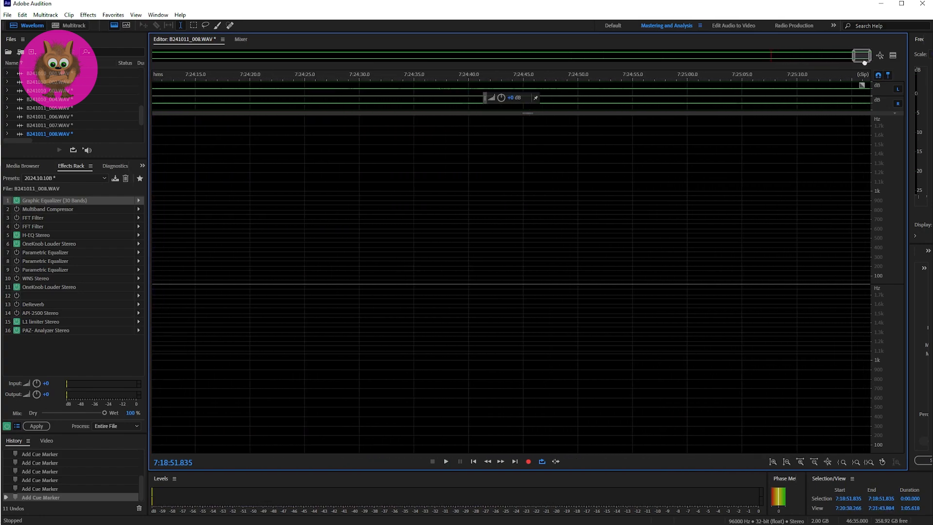
pyautogui.click(845, 185)
pyautogui.press('space')
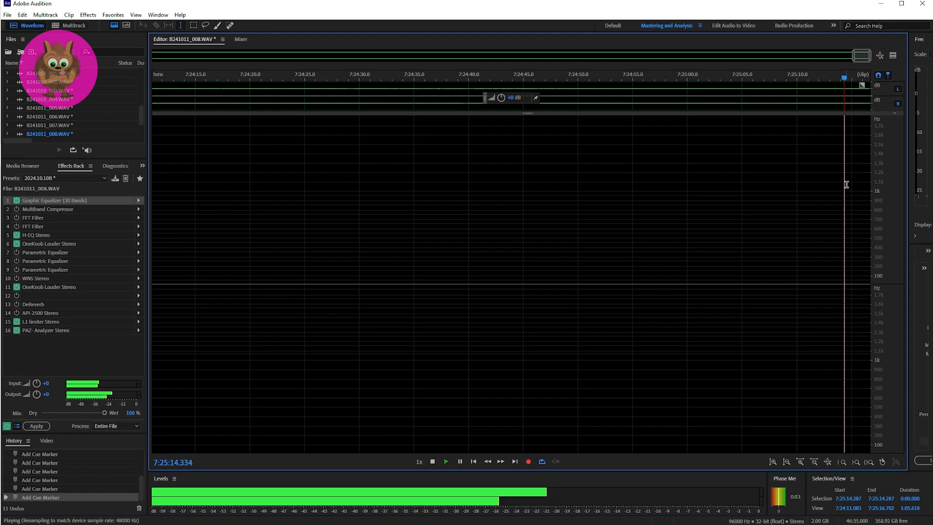
pyautogui.press('space')
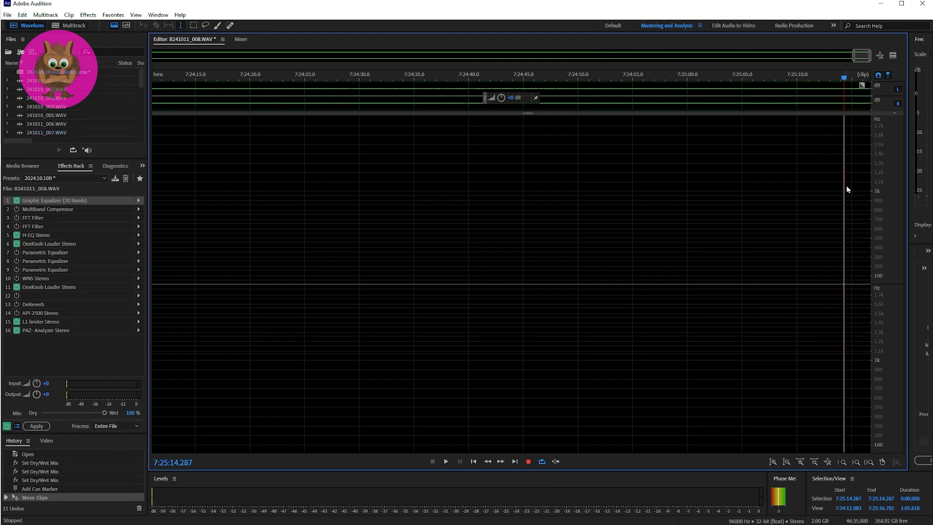
# Return to the multitrack session and open the Track 2 clip B241011_009.WAV for editing as a waveform.
pyautogui.press('0')
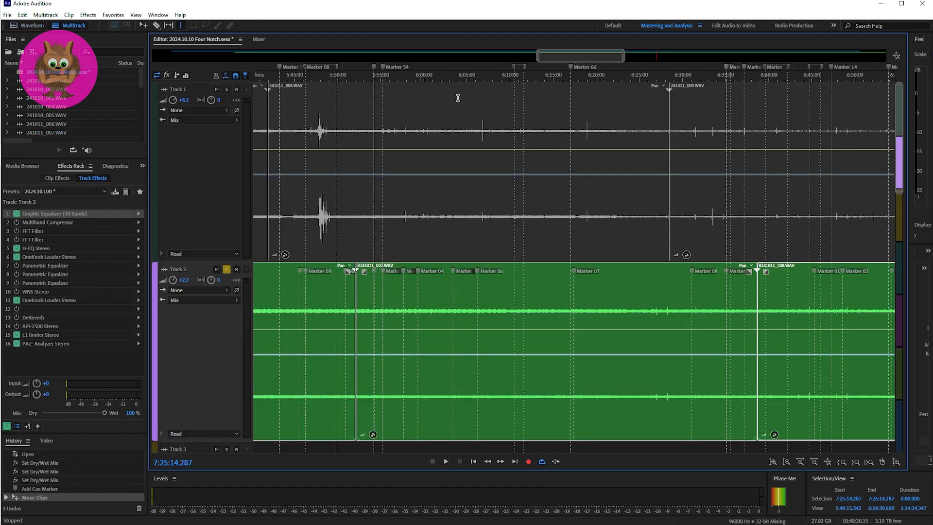
pyautogui.moveTo(607, 58); pyautogui.dragTo(706, 58)
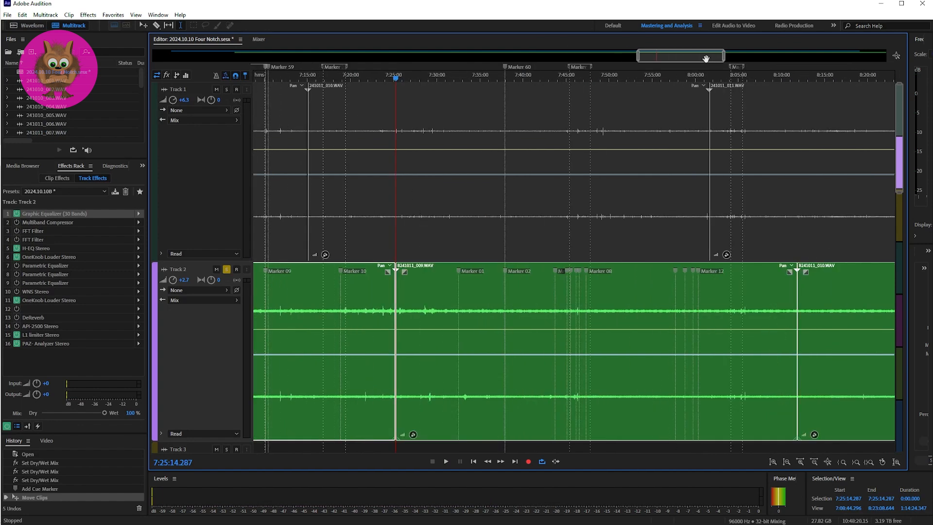
pyautogui.click(407, 293)
pyautogui.doubleClick(407, 293)
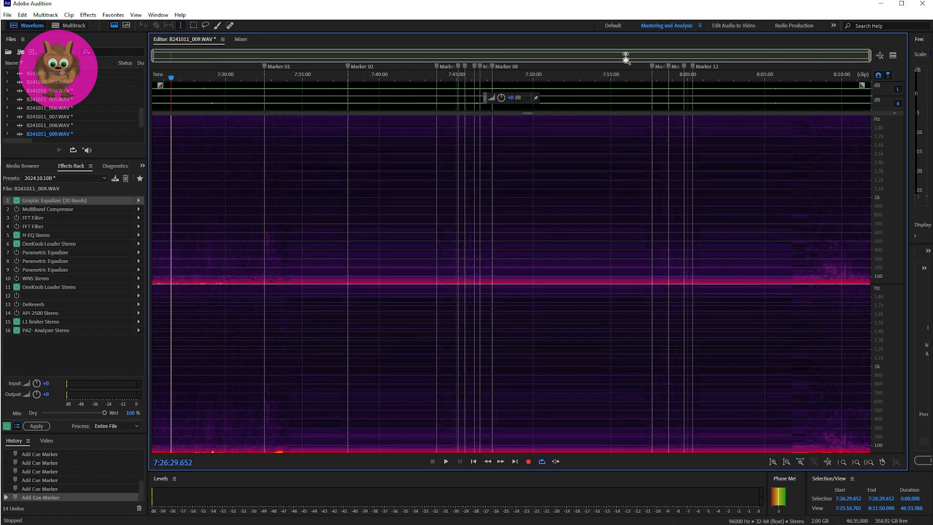
# Play the Marker 01 sound of B241011_009.WAV from 7:32:33.310 with its spectrogram viewed close up.
pyautogui.moveTo(626, 57); pyautogui.dragTo(407, 57)
pyautogui.click(468, 146)
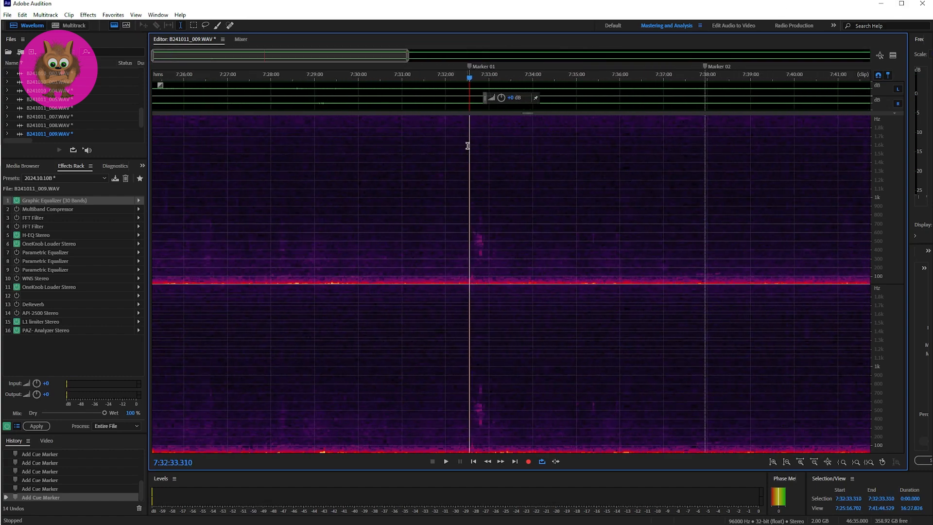
pyautogui.press('space')
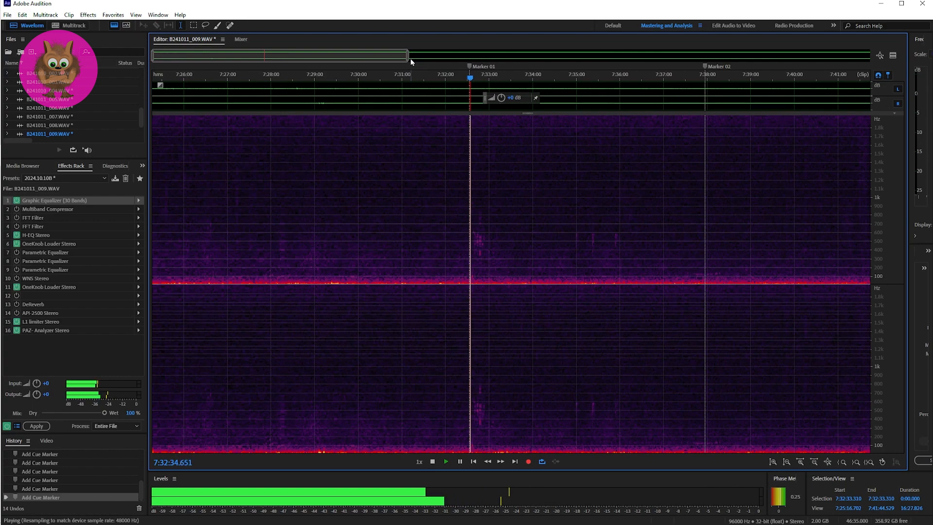
pyautogui.moveTo(410, 59); pyautogui.dragTo(270, 58)
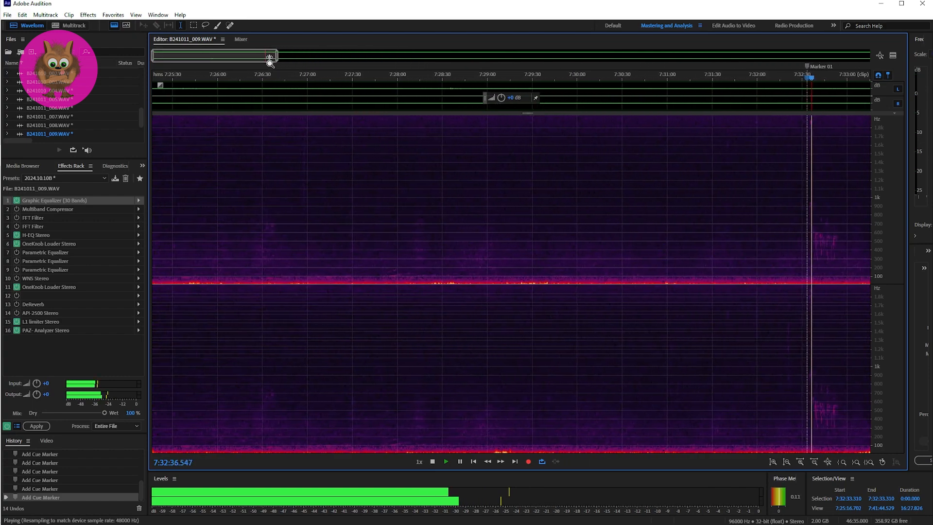
pyautogui.moveTo(154, 57); pyautogui.dragTo(269, 56)
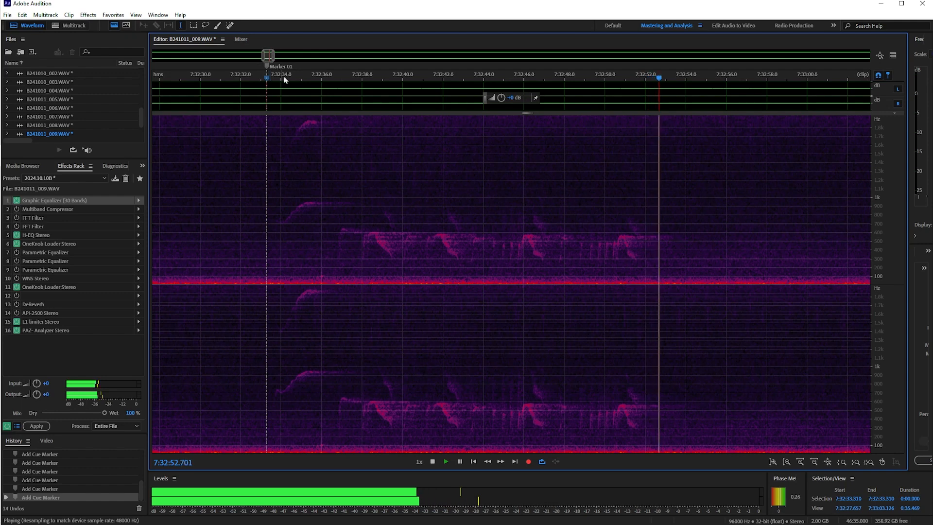
pyautogui.press('space')
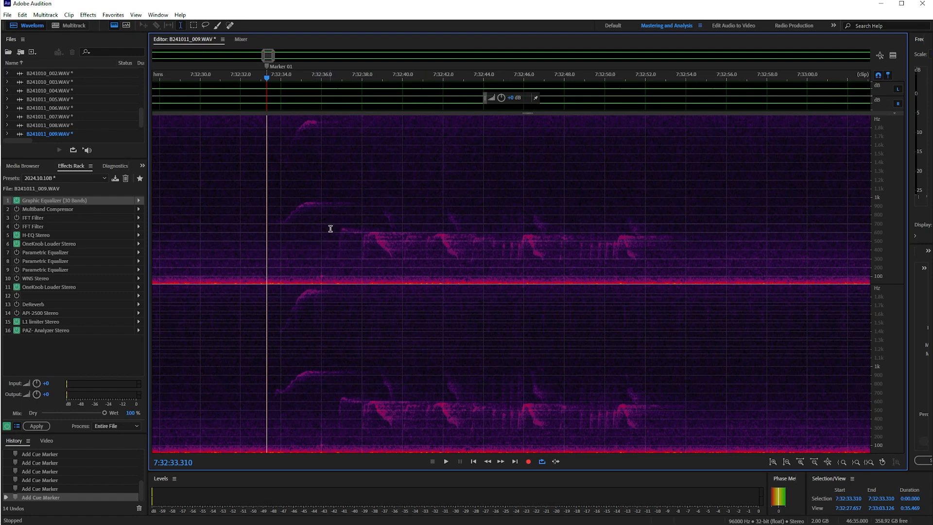
# Replay the Marker 01 sound from 7:32:33.310 and place the playhead just past its end at 7:32:53.156.
pyautogui.press('space')
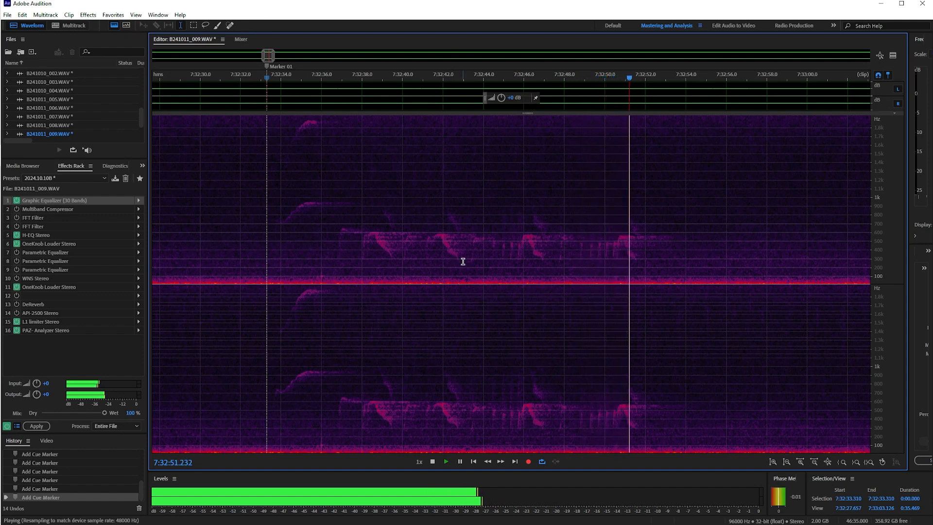
pyautogui.press('space')
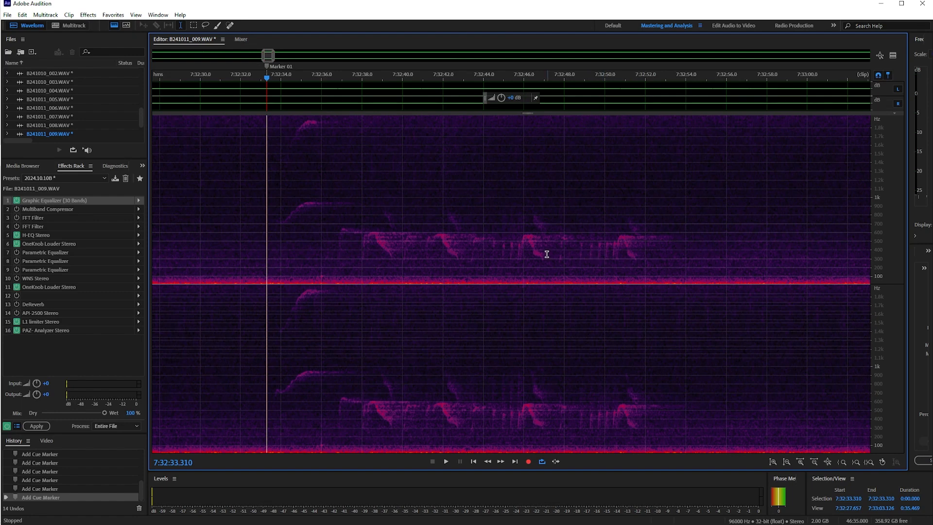
pyautogui.click(669, 249)
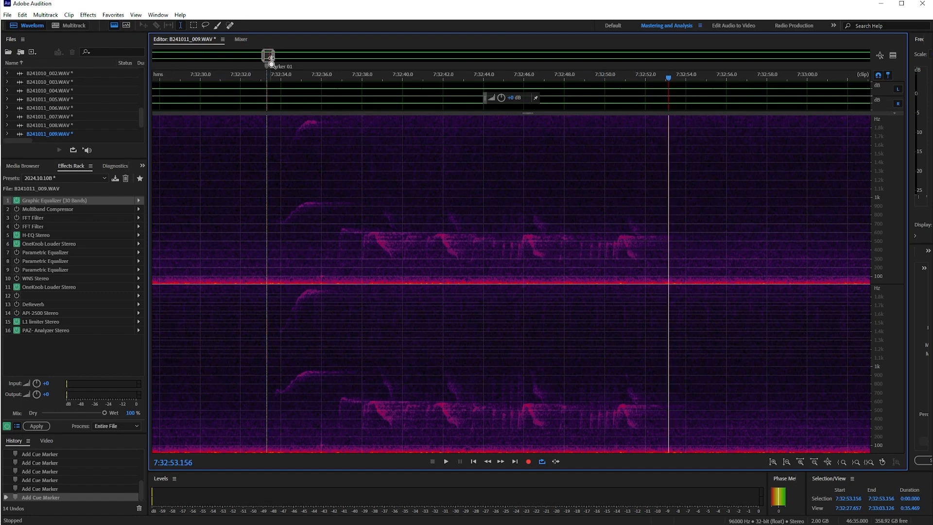
# Play the Marker 02 sound from 7:37:57.623.
pyautogui.moveTo(269, 56); pyautogui.dragTo(353, 63)
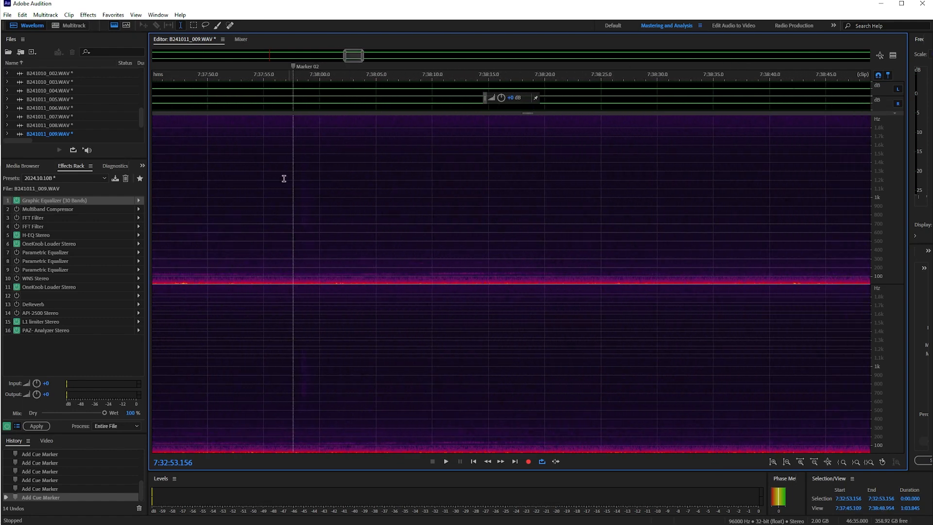
pyautogui.click(291, 243)
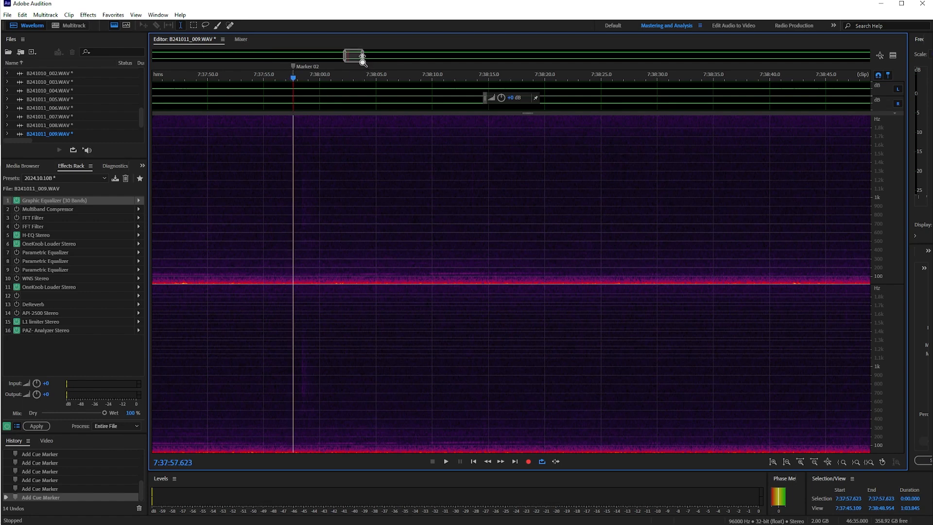
pyautogui.moveTo(363, 56); pyautogui.dragTo(355, 56)
pyautogui.press('space')
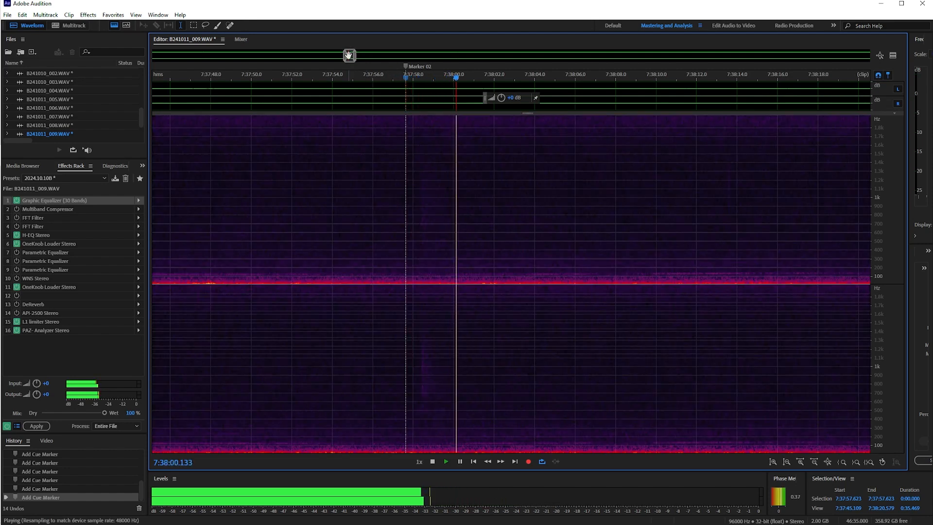
pyautogui.press('space')
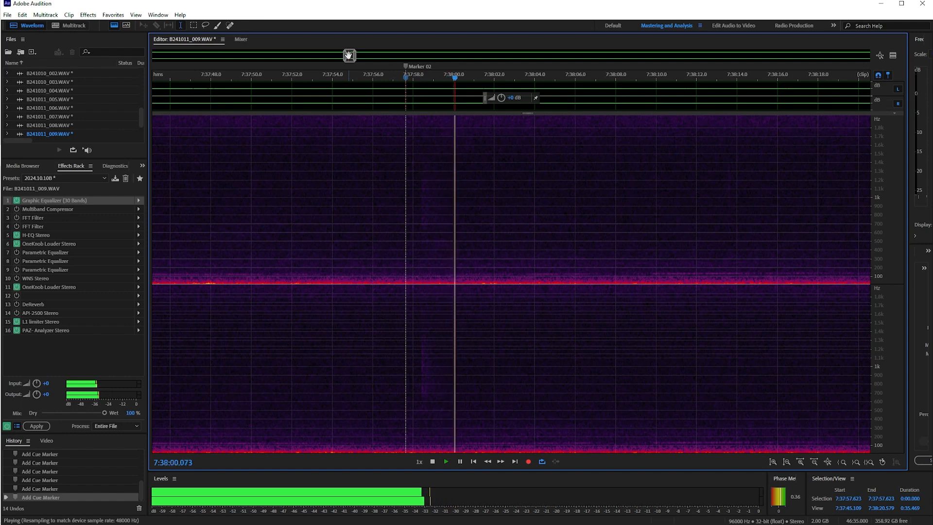
pyautogui.press('space')
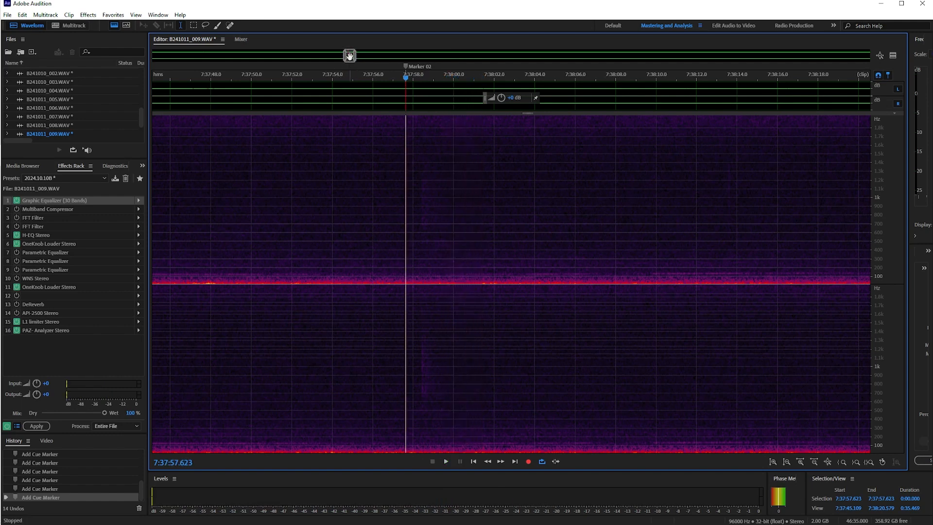
# Play the Marker 03 sounds from 7:43:44.238, and replay them from the same point.
pyautogui.moveTo(350, 57); pyautogui.dragTo(438, 69)
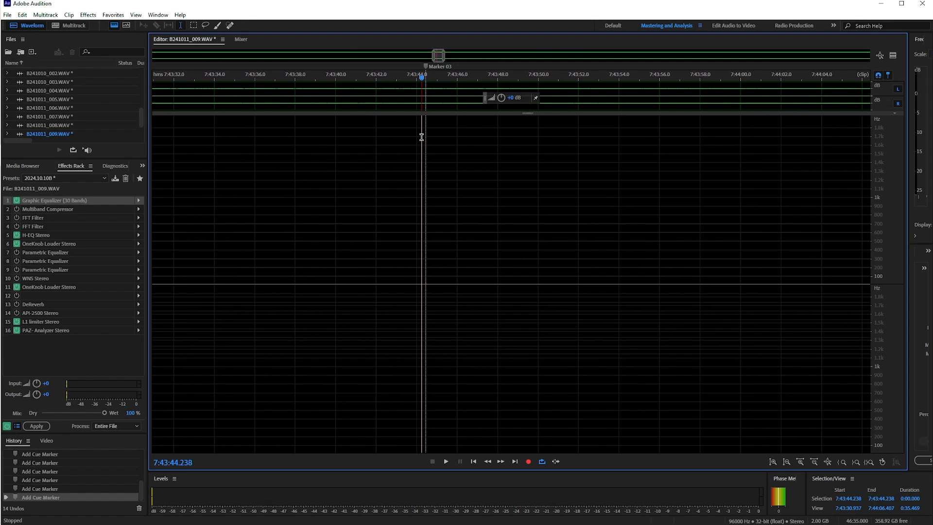
pyautogui.press('space')
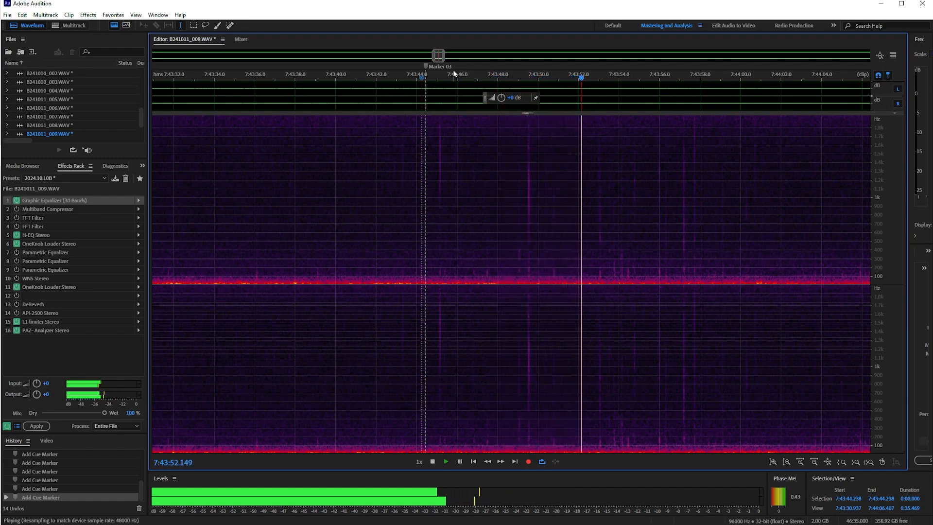
pyautogui.moveTo(443, 58)
pyautogui.mouseDown()
pyautogui.moveTo(463, 60)
pyautogui.moveTo(445, 58)
pyautogui.mouseUp()
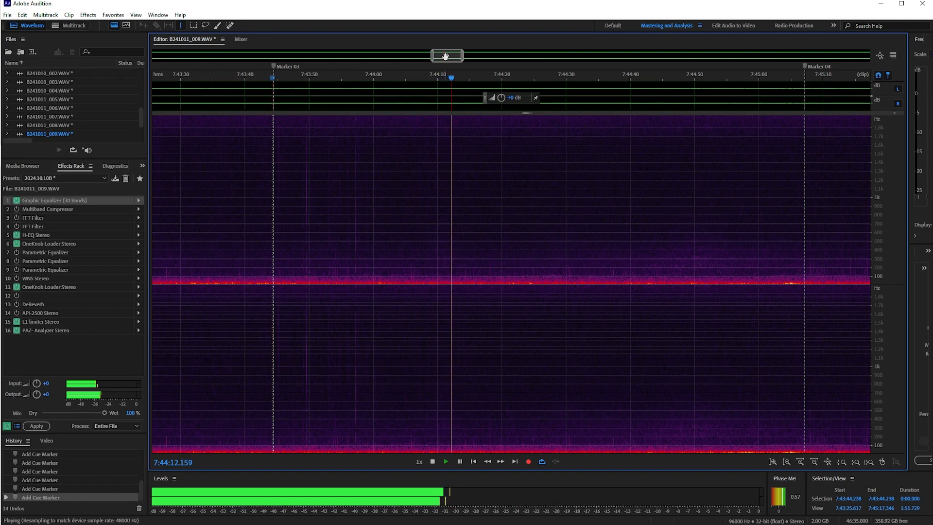
pyautogui.press('space')
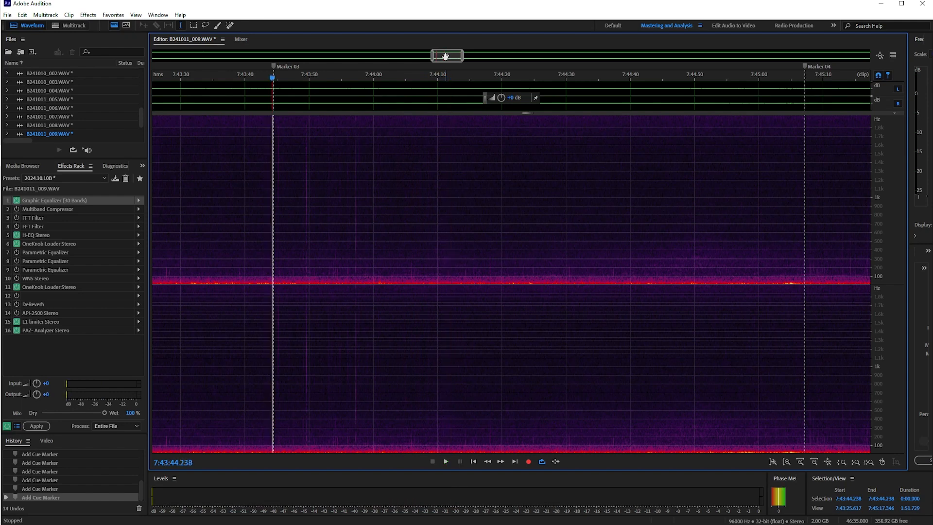
pyautogui.press('space')
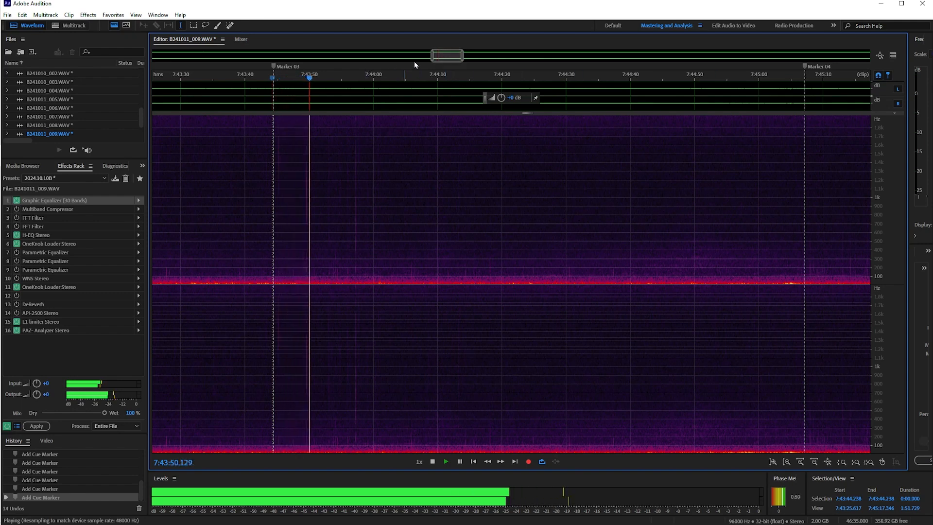
# Play the Marker 04 sound three times from 7:45:06.402.
pyautogui.moveTo(441, 61); pyautogui.dragTo(459, 61)
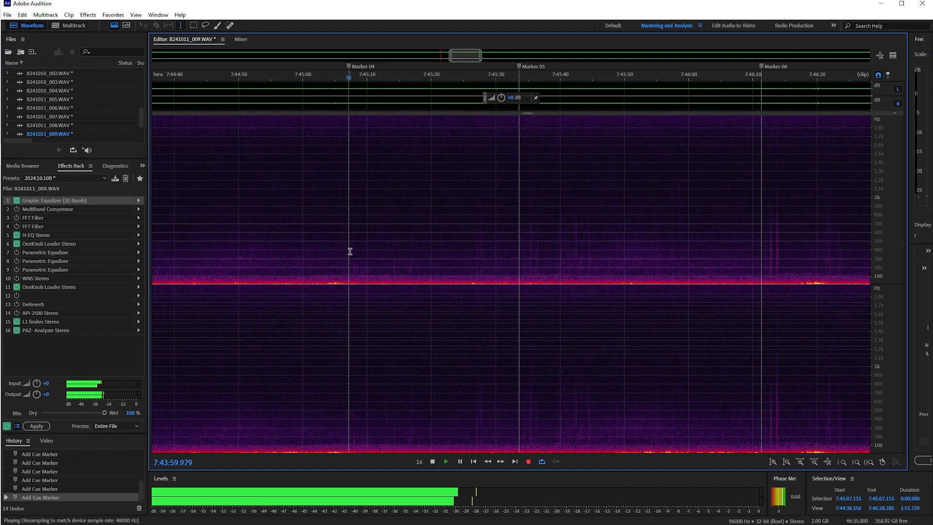
pyautogui.press('space')
pyautogui.click(344, 250)
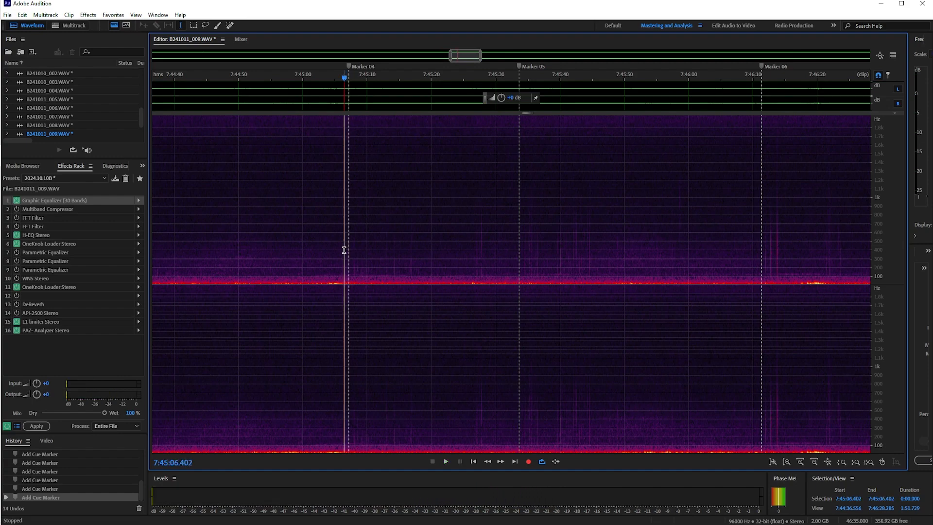
pyautogui.press('space')
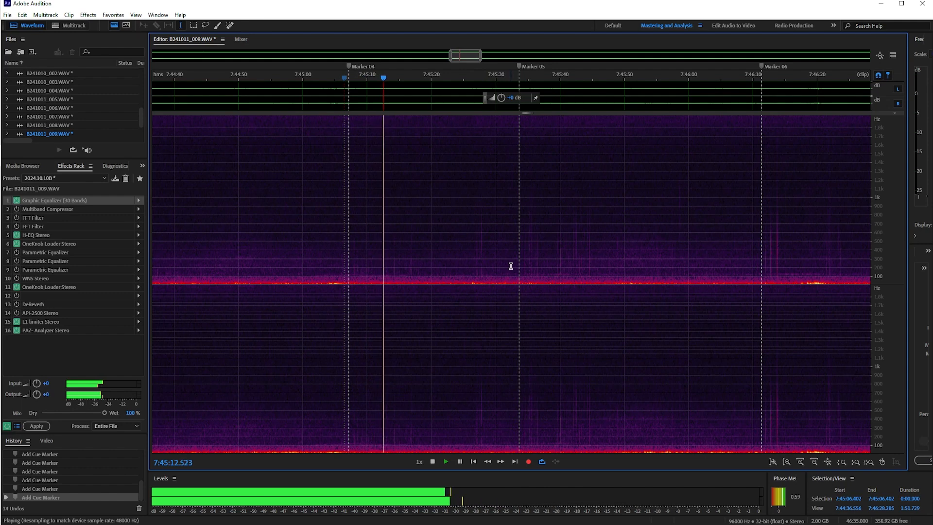
pyautogui.press('space')
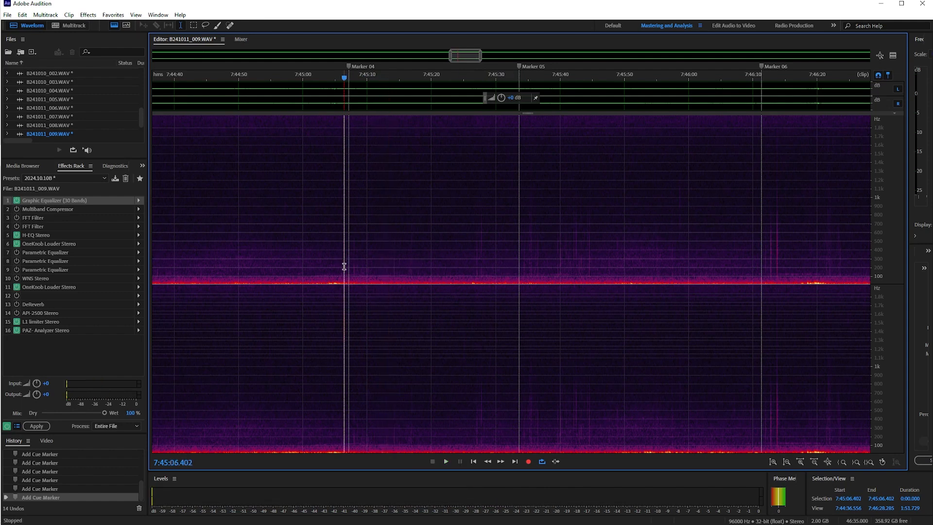
pyautogui.press('space')
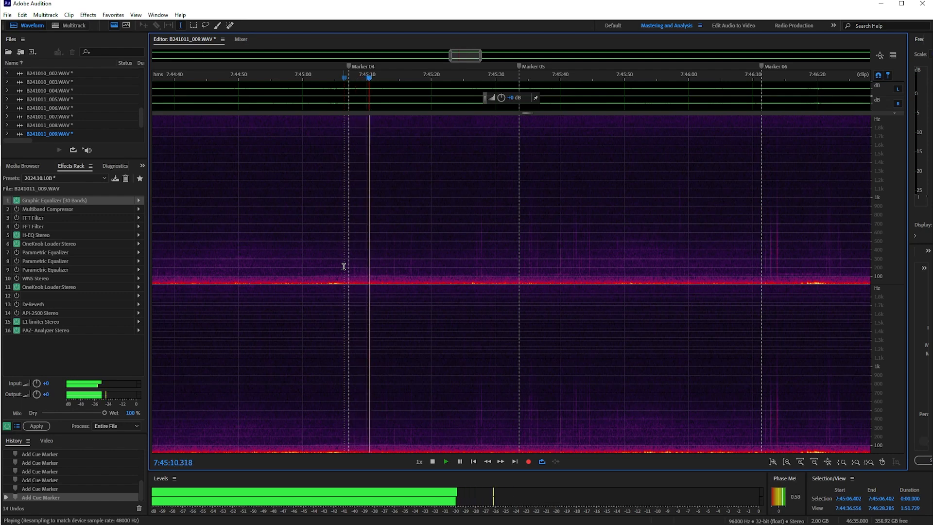
pyautogui.press('space')
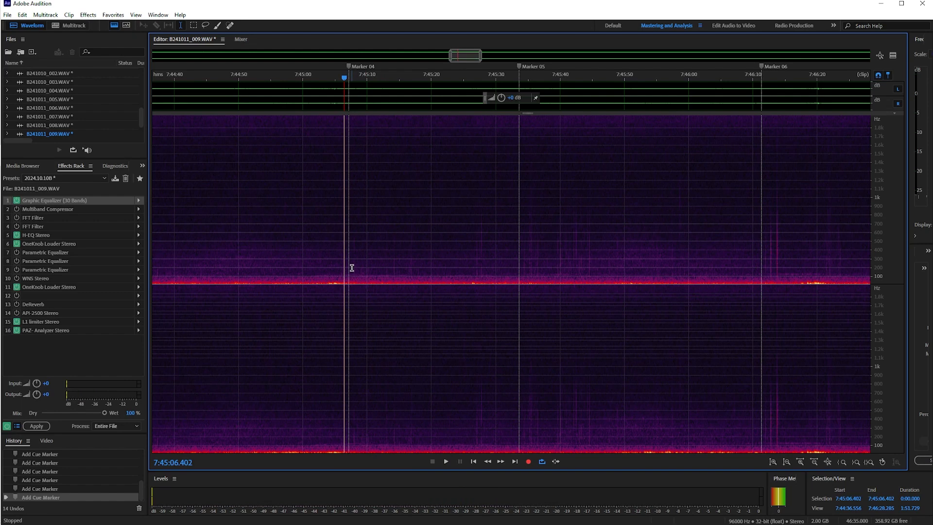
pyautogui.press('space')
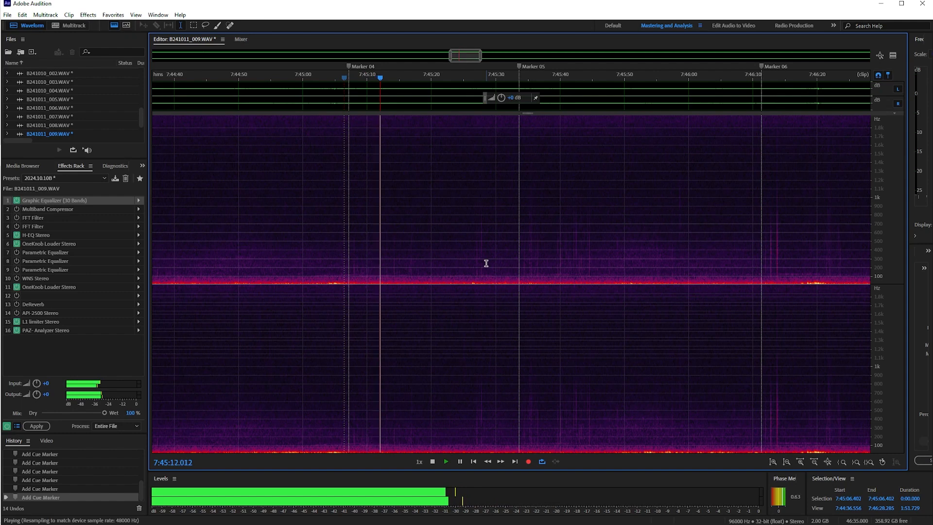
pyautogui.press('space')
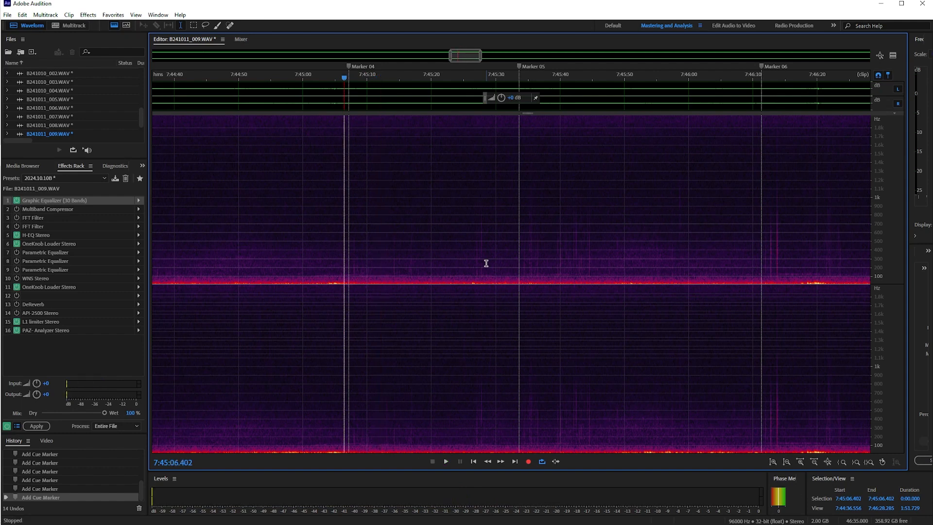
# Play the Marker 05 sounds from 7:45:33.618 and the Marker 06 sound twice from 7:46:11.355.
pyautogui.click(518, 266)
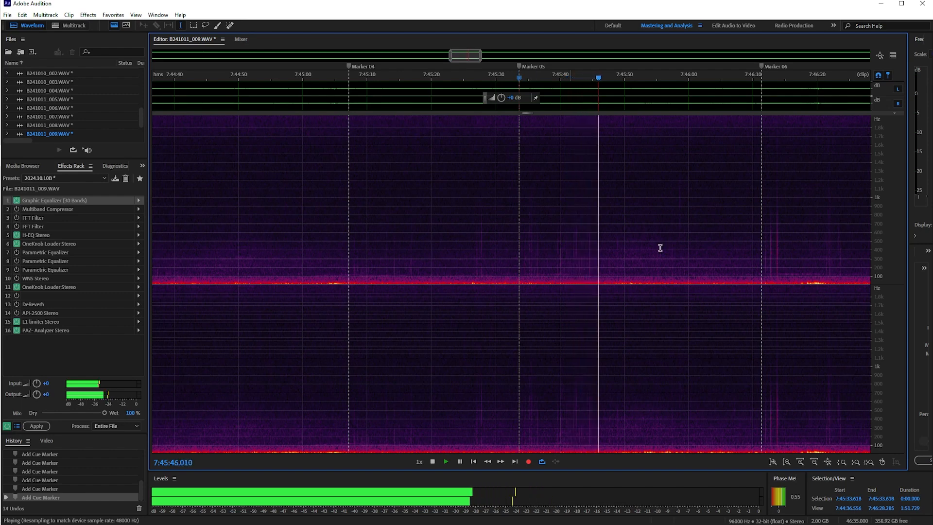
pyautogui.press('space')
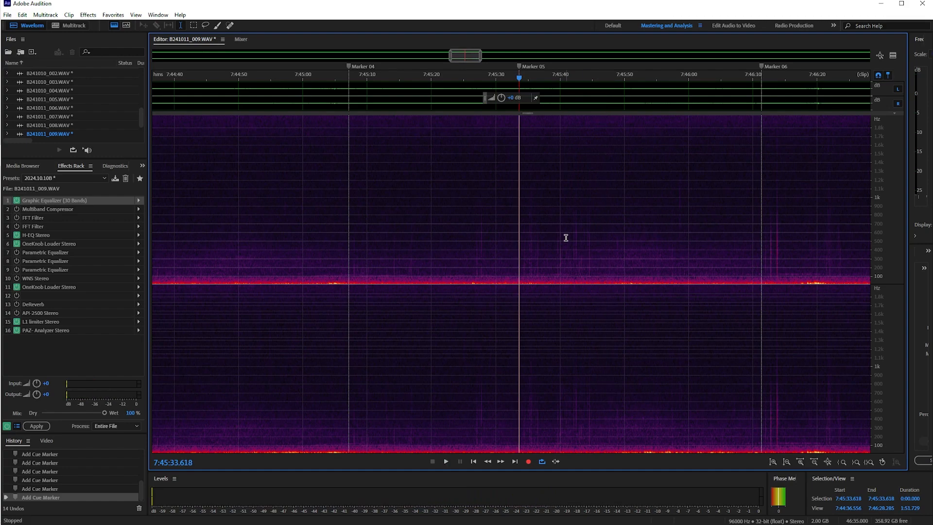
pyautogui.moveTo(465, 56); pyautogui.dragTo(474, 58)
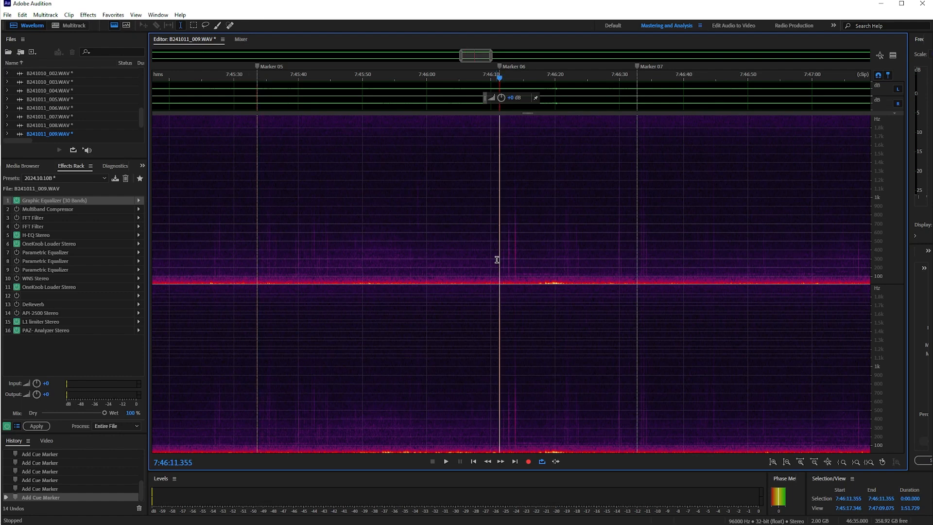
pyautogui.press('space')
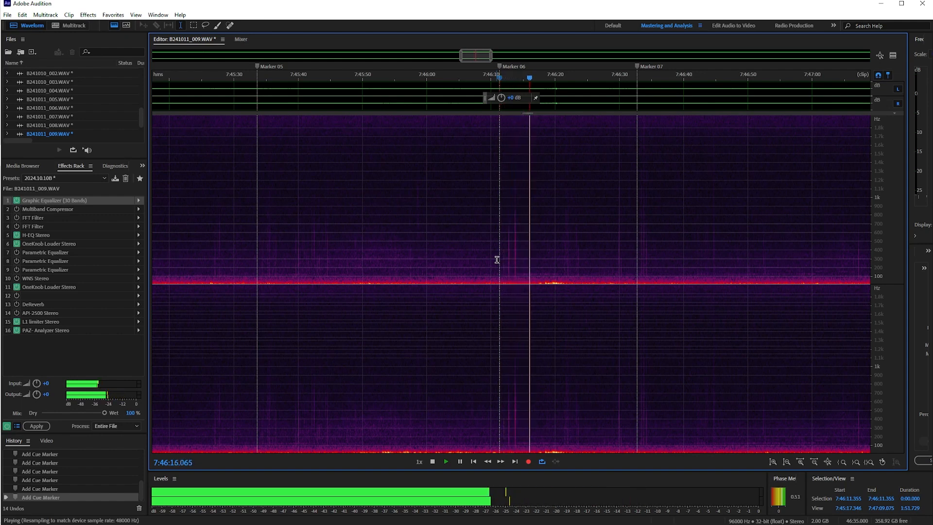
pyautogui.press('space')
pyautogui.press('space')
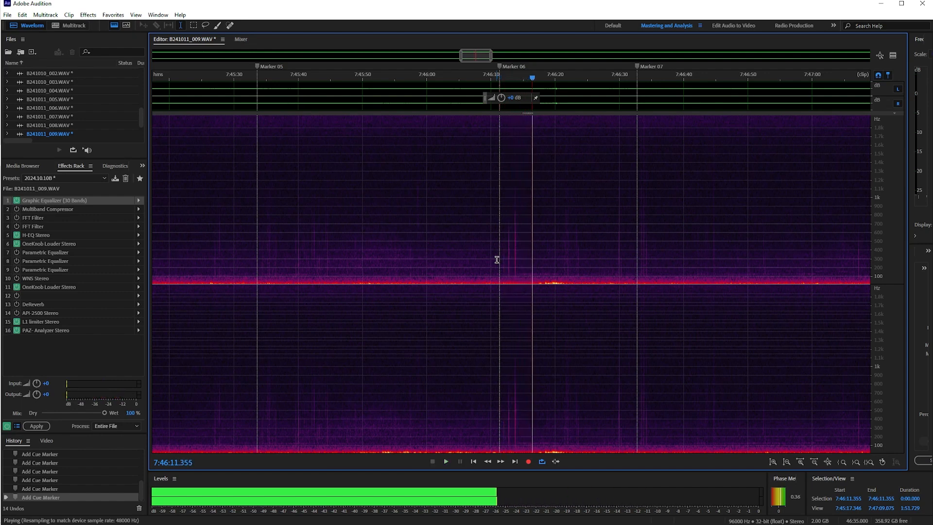
pyautogui.press('space')
# Play the Marker 07 sound from 7:46:32.726, and replay it from the same point.
pyautogui.click(637, 263)
pyautogui.press('space')
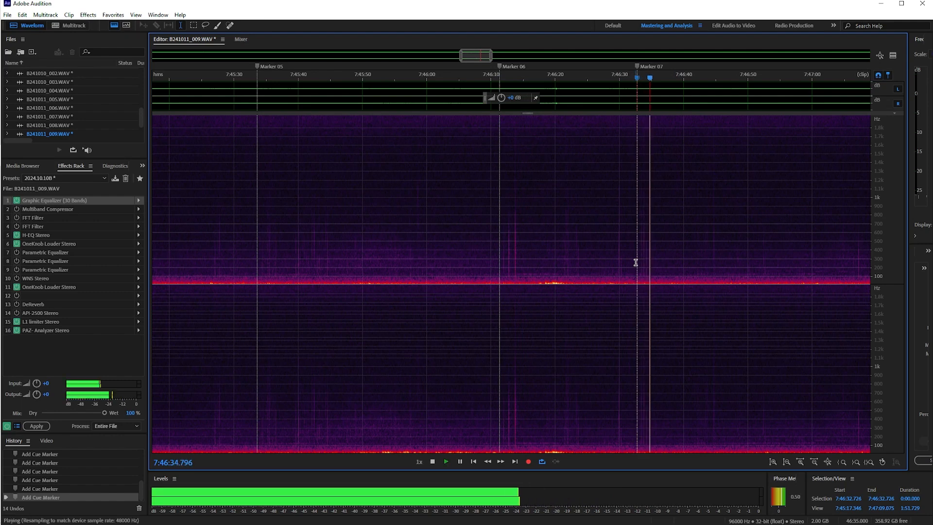
pyautogui.press('space')
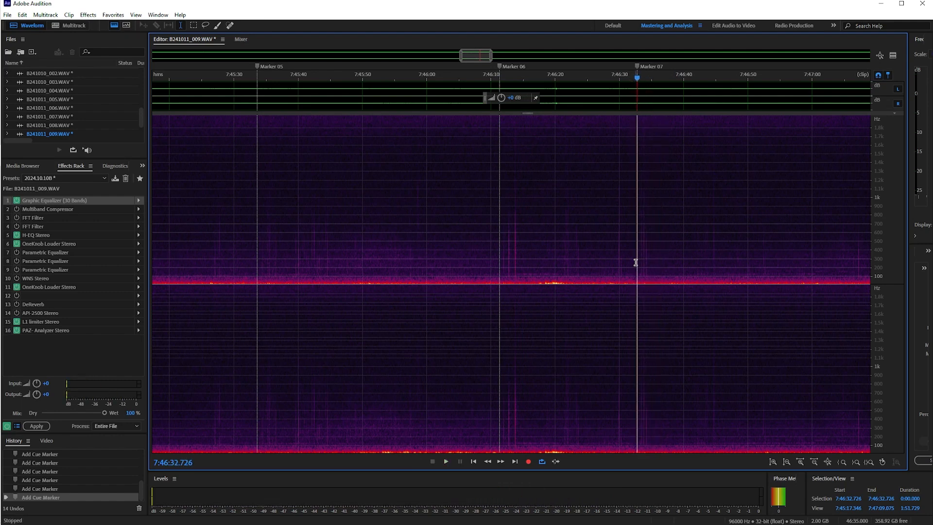
pyautogui.press('space')
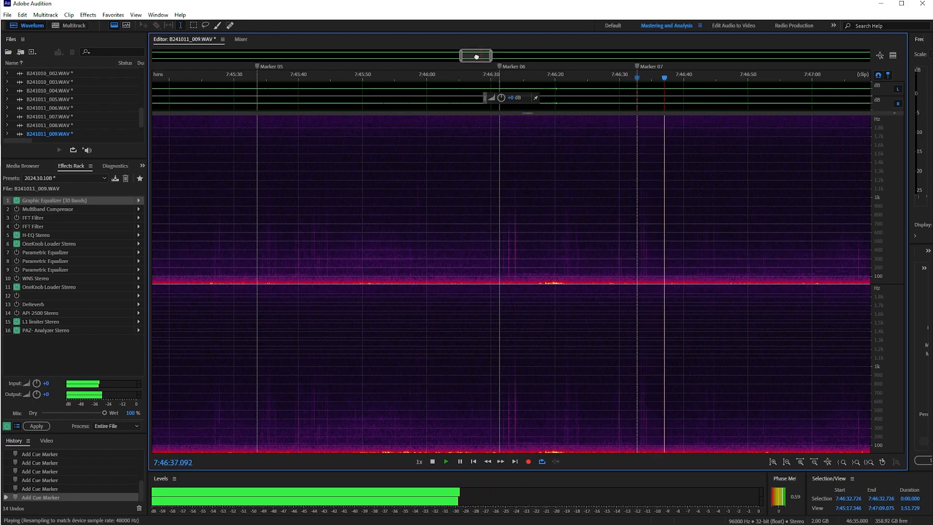
# Play the Marker 08 sounds from 7:47:20.740, just before the marker.
pyautogui.moveTo(481, 57); pyautogui.dragTo(491, 61)
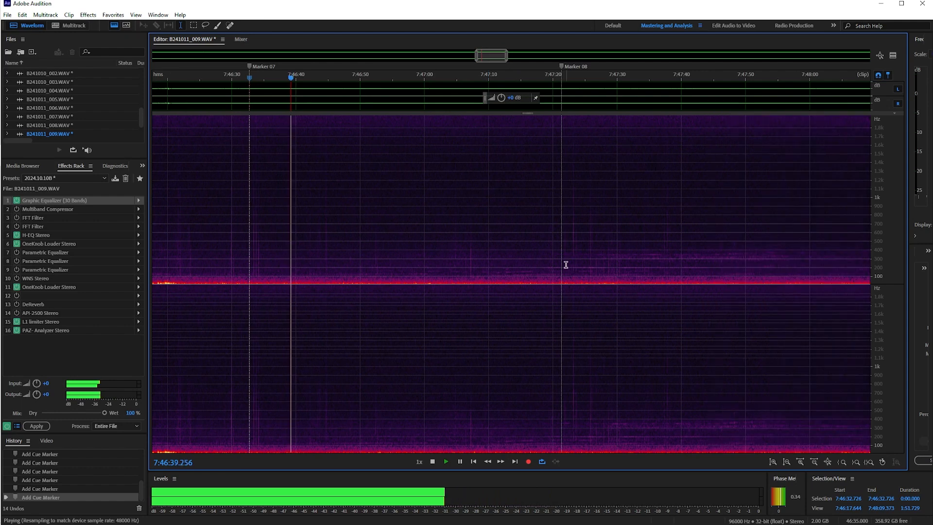
pyautogui.click(558, 258)
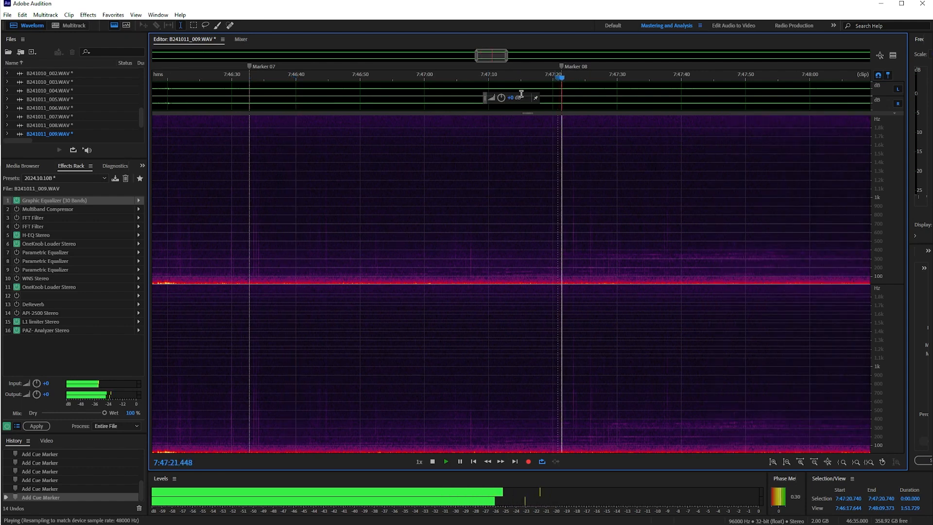
pyautogui.moveTo(494, 57); pyautogui.dragTo(504, 57)
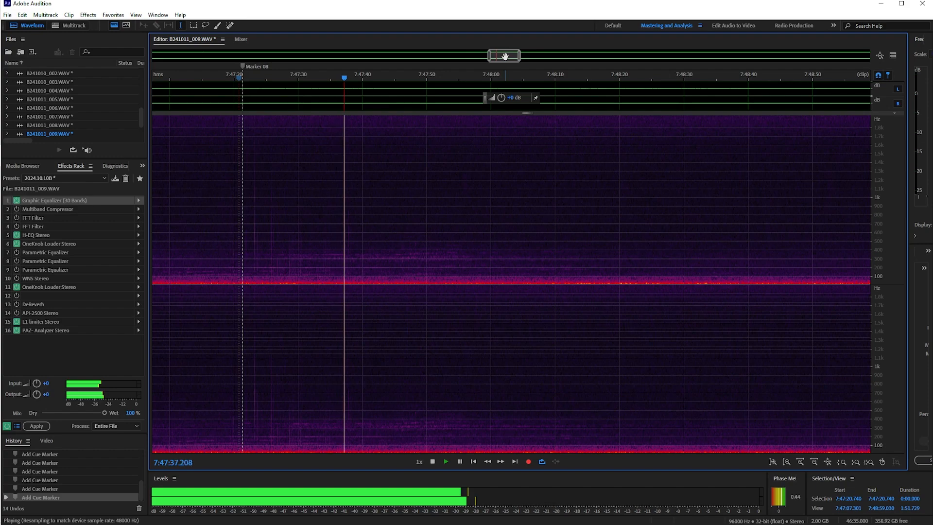
pyautogui.press('space')
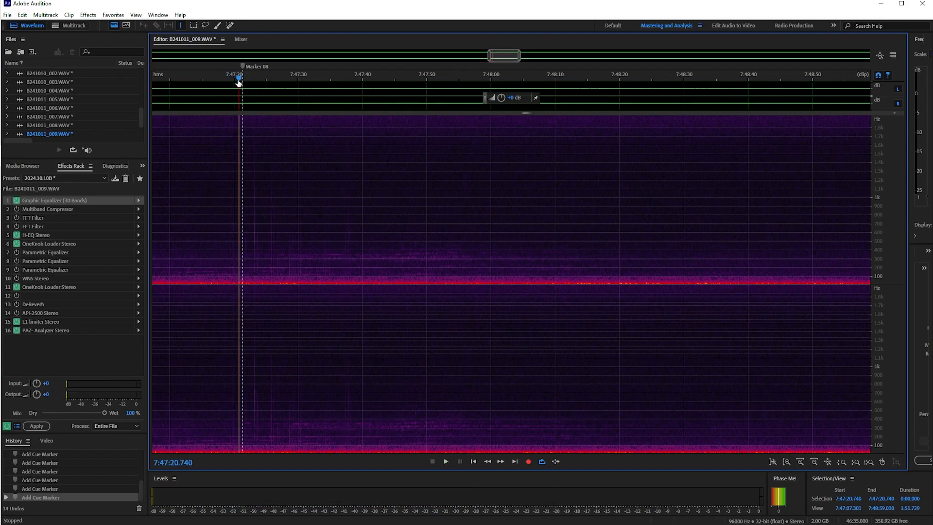
# Play the Marker 09 sound from 7:57:43.307.
pyautogui.moveTo(498, 59); pyautogui.dragTo(640, 66)
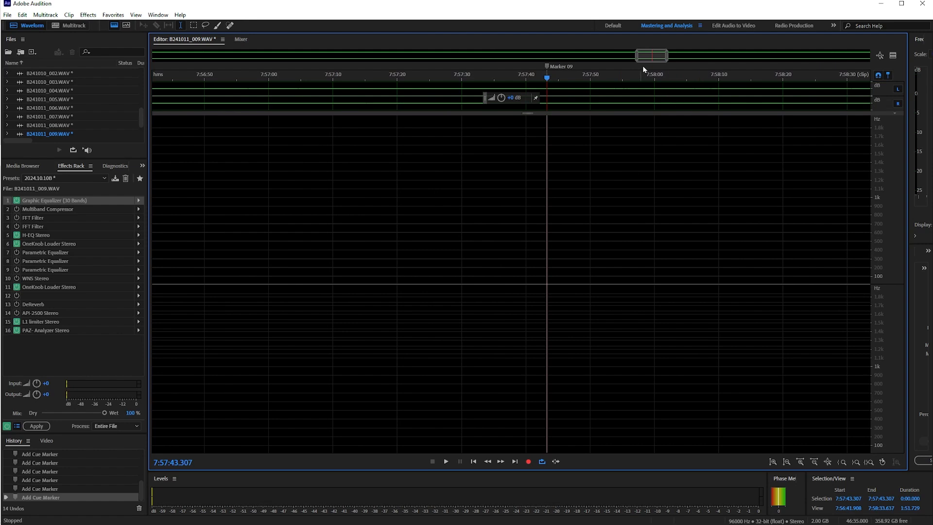
pyautogui.moveTo(648, 57); pyautogui.dragTo(656, 57)
pyautogui.press('space')
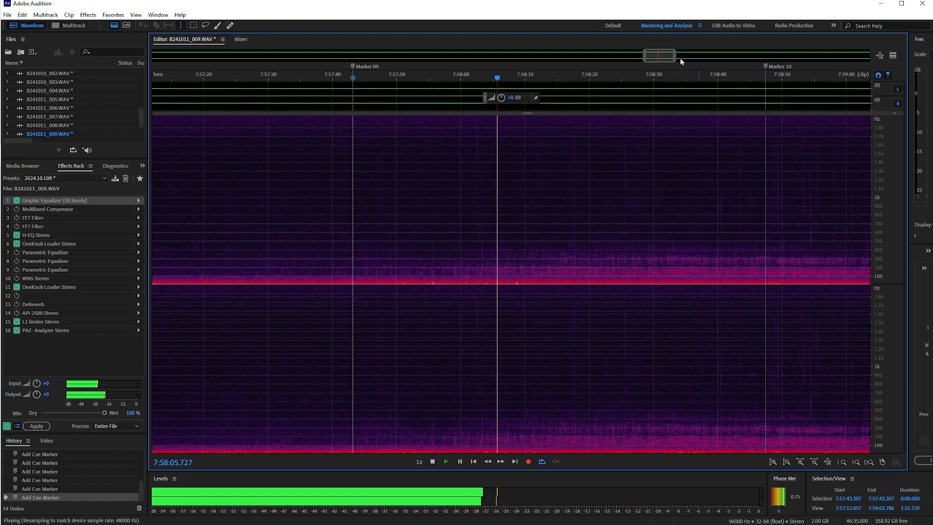
pyautogui.moveTo(658, 56); pyautogui.dragTo(668, 56)
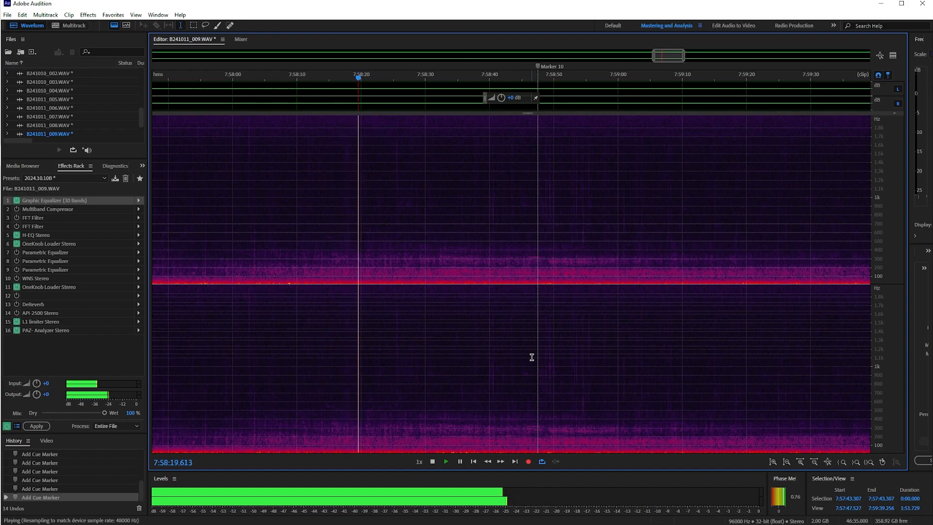
pyautogui.press('space')
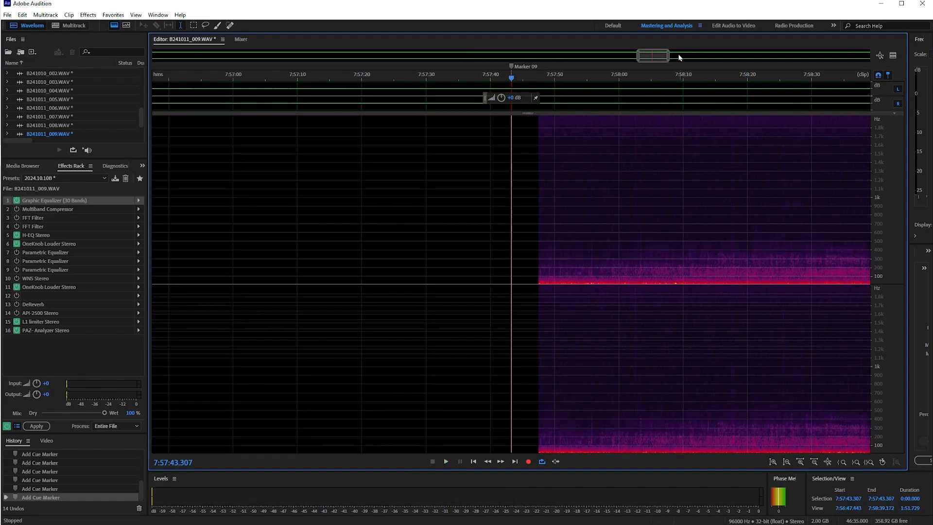
# Play the Marker 10 sounds from 7:58:47.492.
pyautogui.moveTo(649, 57); pyautogui.dragTo(668, 57)
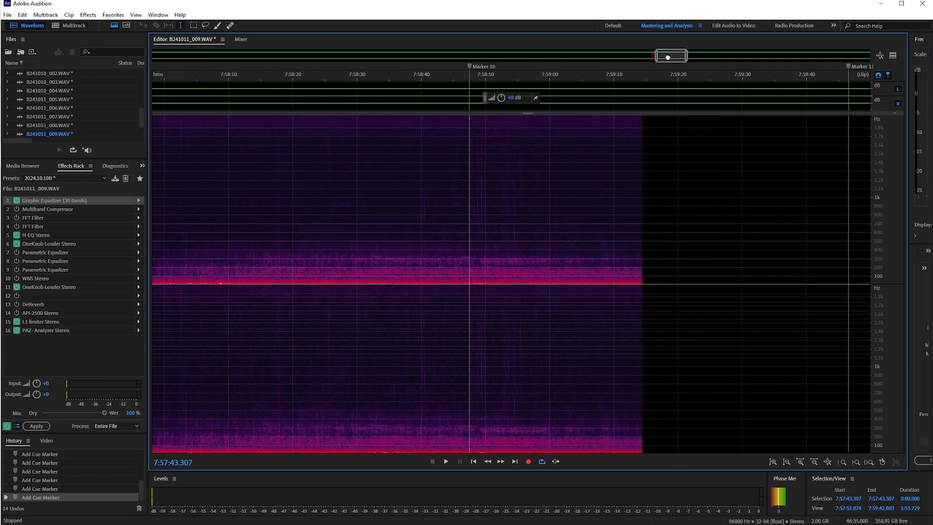
pyautogui.click(467, 229)
pyautogui.press('space')
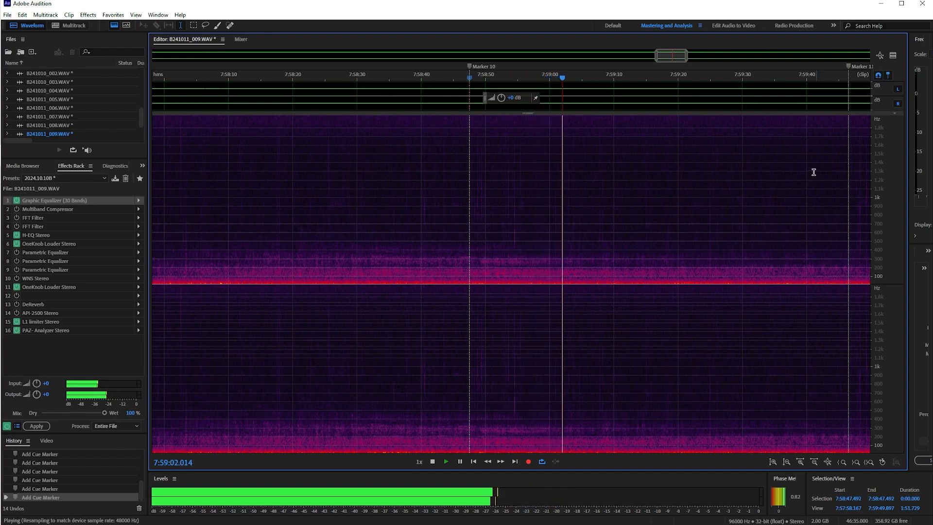
# Play the Marker 11 sound from 7:59:45.389, just before the marker.
pyautogui.moveTo(672, 56); pyautogui.dragTo(681, 56)
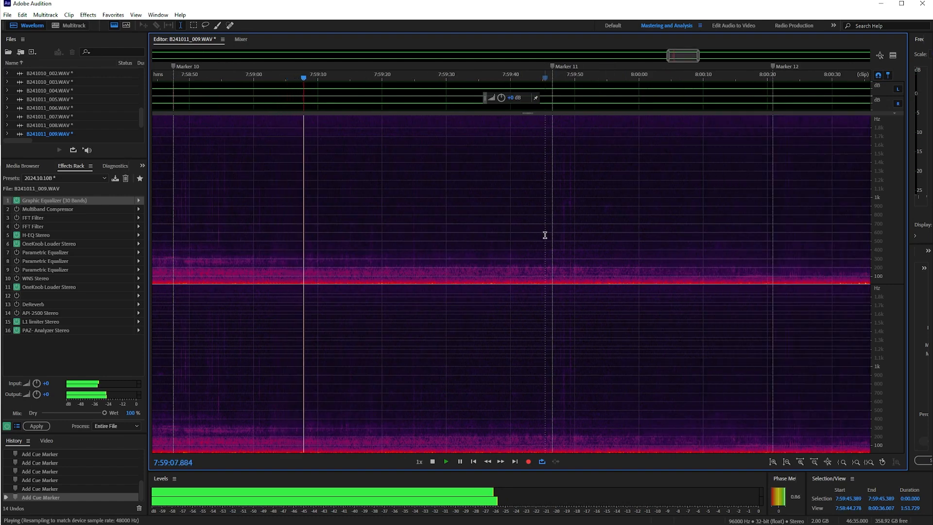
pyautogui.click(545, 236)
pyautogui.press('space')
pyautogui.moveTo(674, 56); pyautogui.dragTo(683, 57)
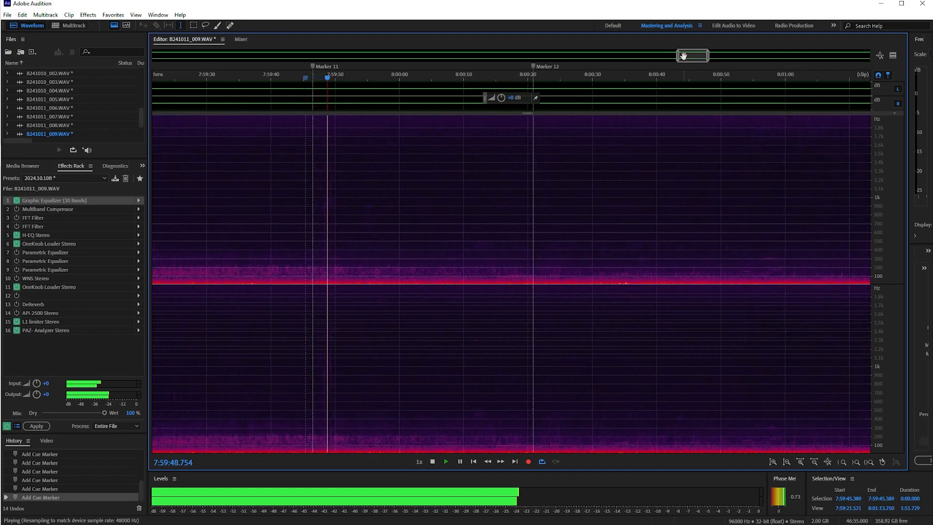
pyautogui.press('space')
# Play the Marker 12 sound from 8:00:20.000, and look through the following minutes of the spectrogram for the next marker.
pyautogui.click(528, 234)
pyautogui.press('space')
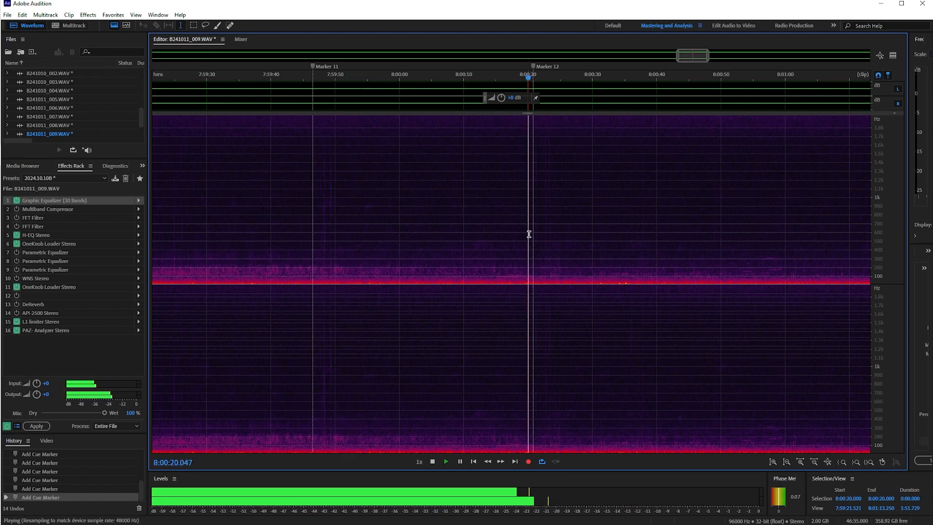
pyautogui.moveTo(692, 60); pyautogui.dragTo(700, 57)
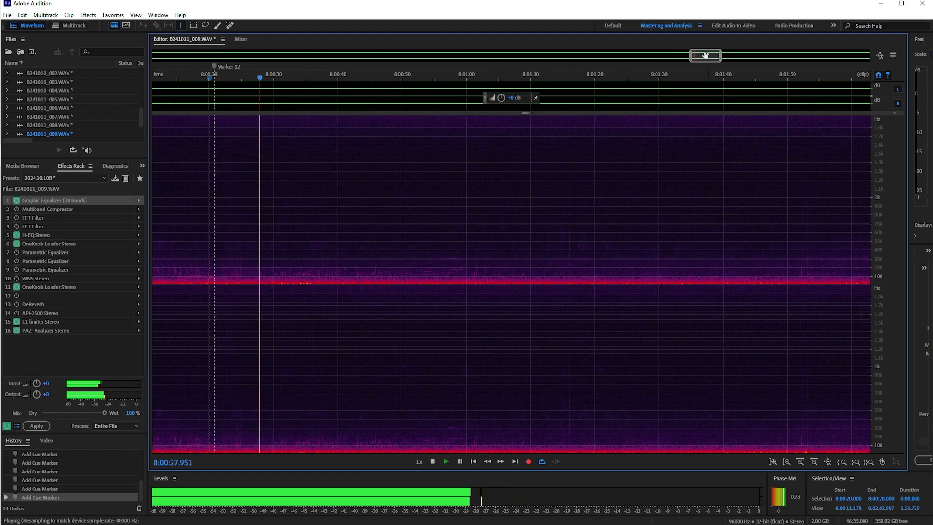
pyautogui.moveTo(703, 59); pyautogui.dragTo(724, 55)
pyautogui.press('space')
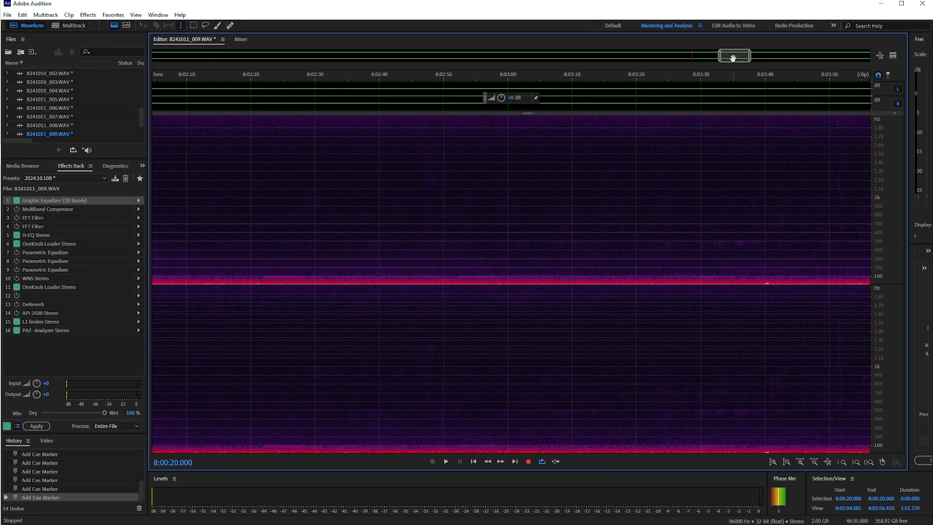
pyautogui.moveTo(733, 58); pyautogui.dragTo(737, 57)
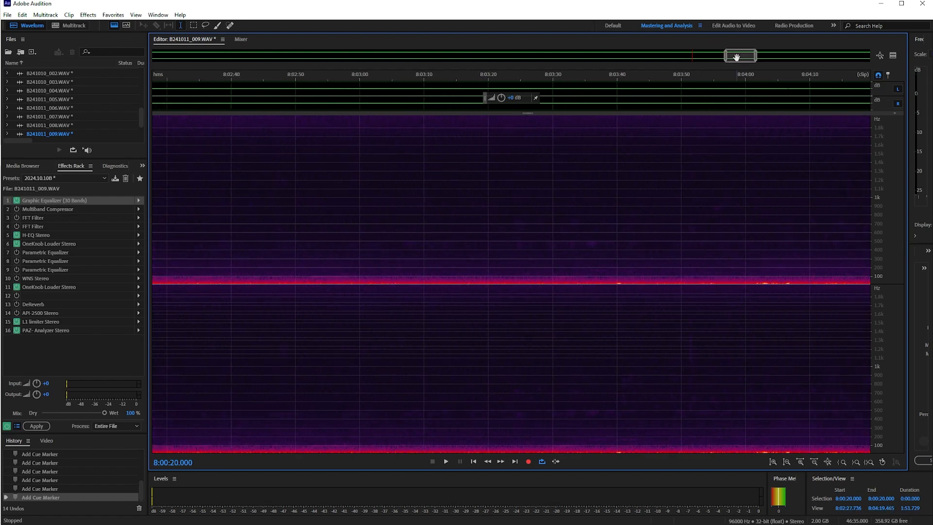